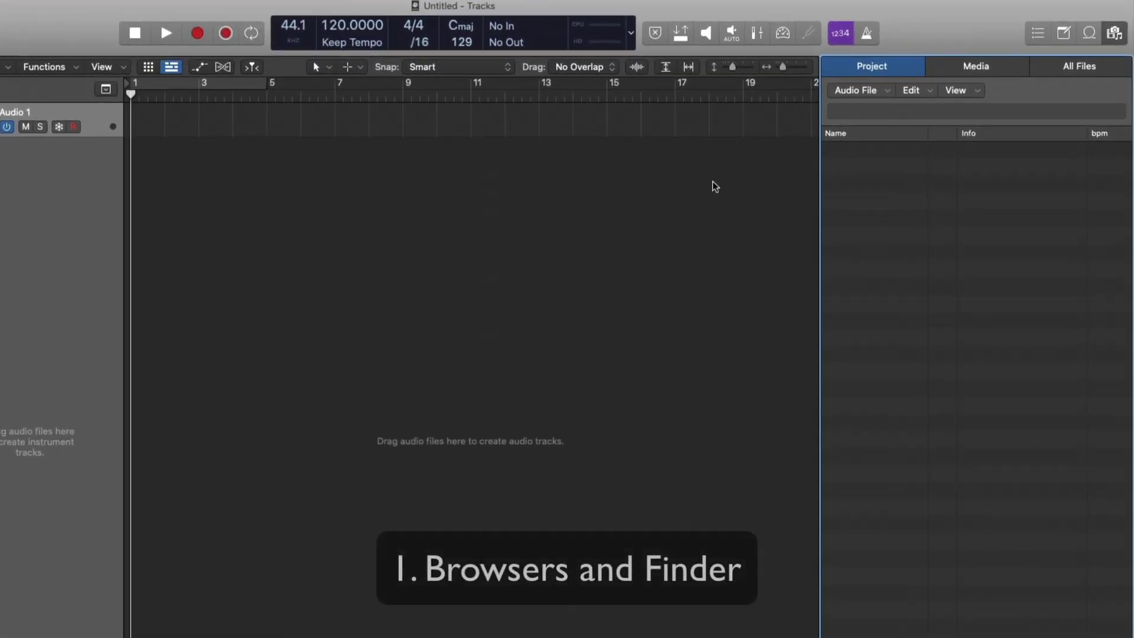
# Drag 'wish you were gay' from the Audio media library into a new track at bar 7
pyautogui.click(953, 69)
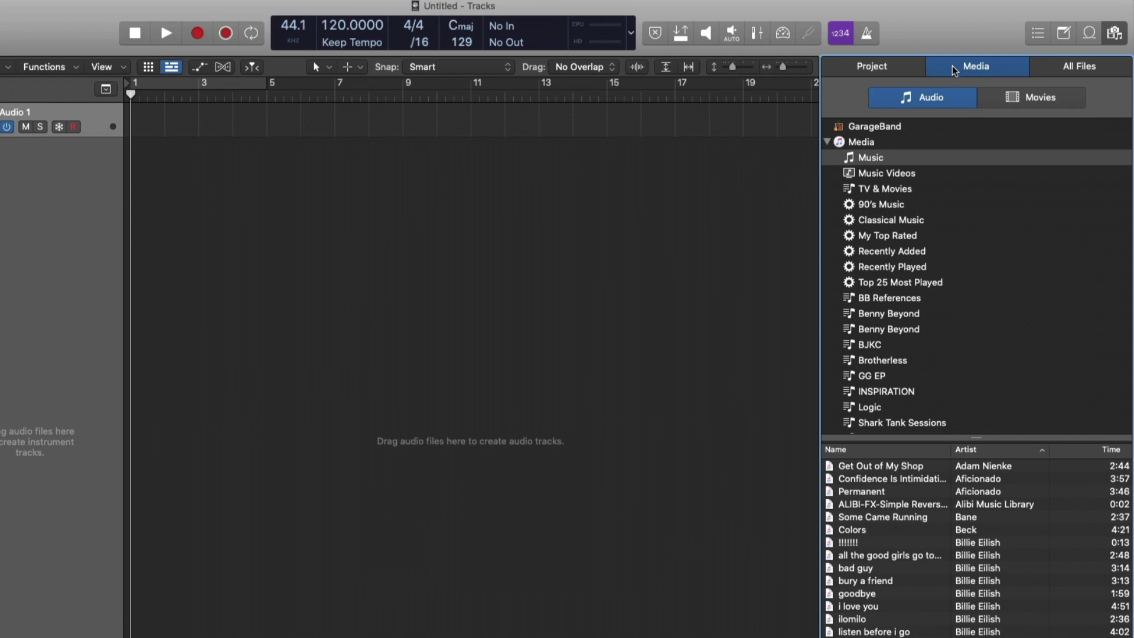
pyautogui.click(1116, 30)
pyautogui.click(1116, 31)
pyautogui.click(1010, 99)
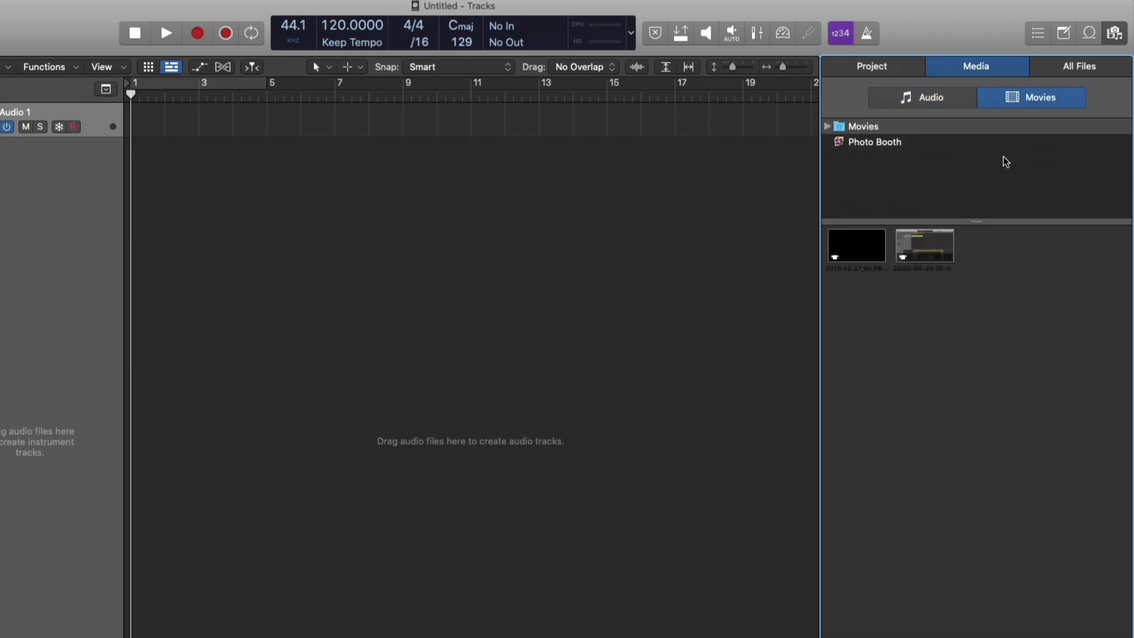
pyautogui.click(924, 98)
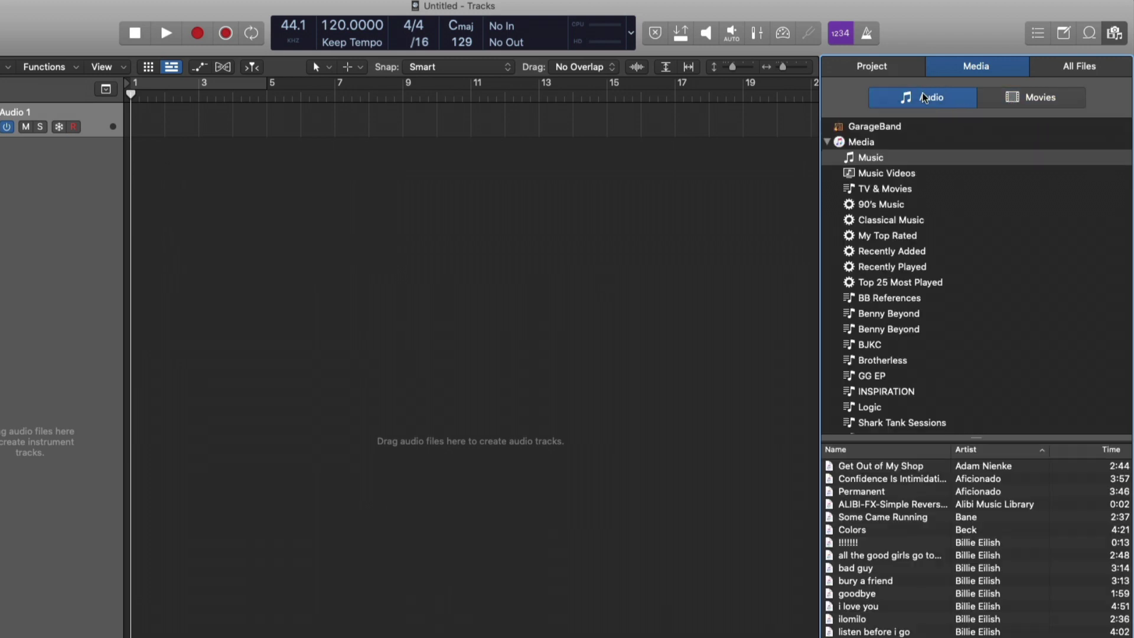
pyautogui.moveTo(992, 437); pyautogui.dragTo(977, 294)
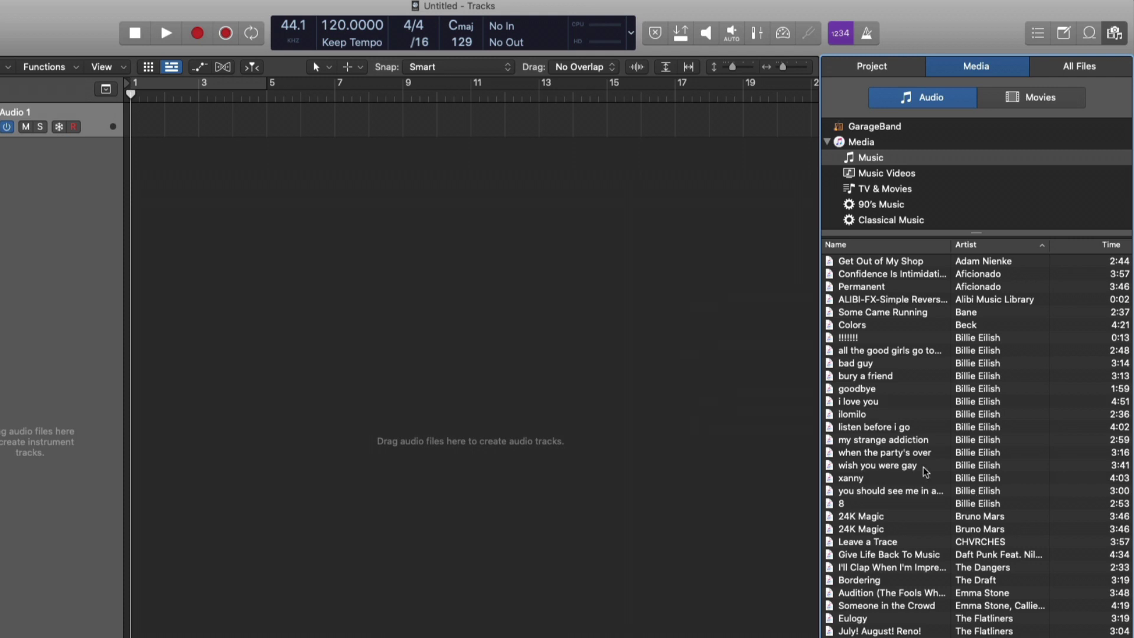
pyautogui.moveTo(924, 471)
pyautogui.mouseDown()
pyautogui.moveTo(321, 269)
pyautogui.moveTo(540, 245)
pyautogui.moveTo(347, 245)
pyautogui.mouseUp()
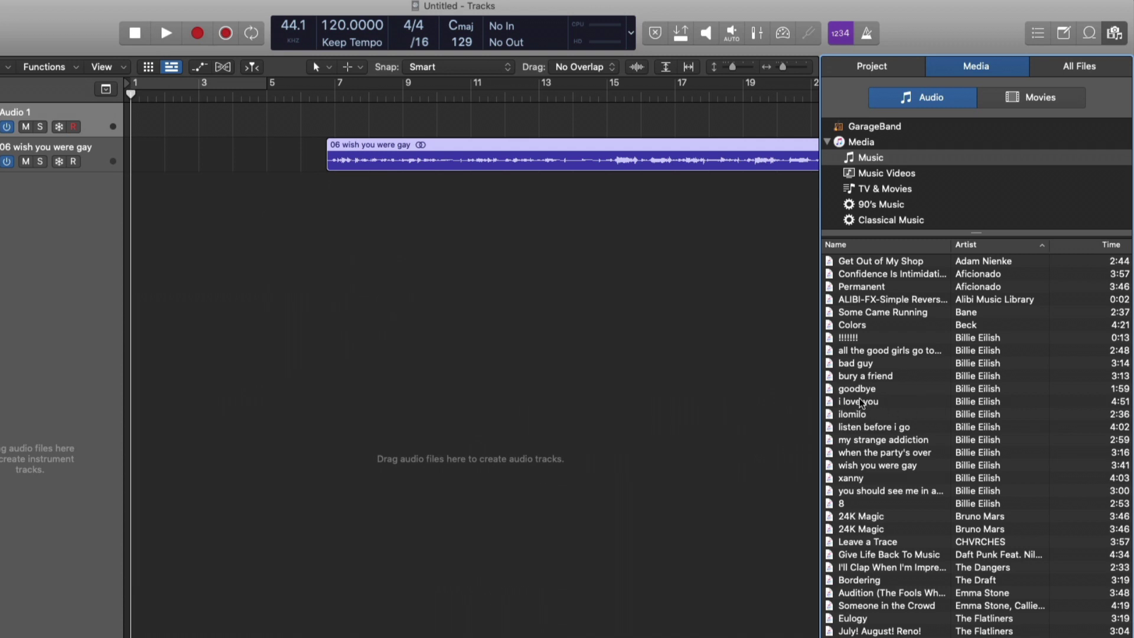
# Reveal the song 'i love you' in Finder and close its album folder window
pyautogui.rightClick(861, 402)
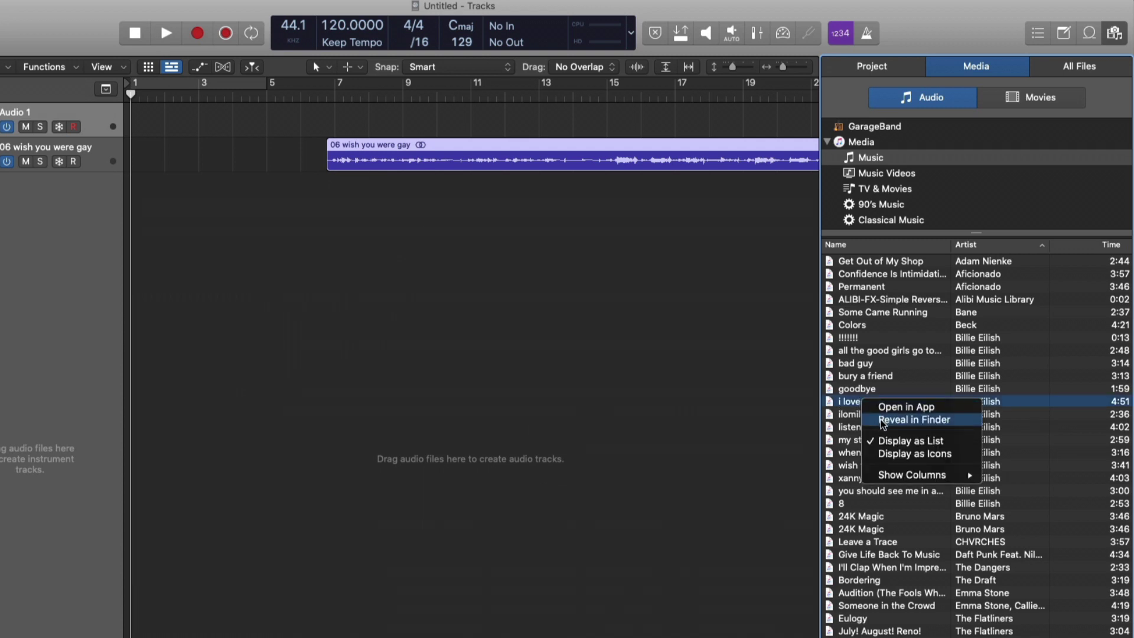
pyautogui.click(910, 419)
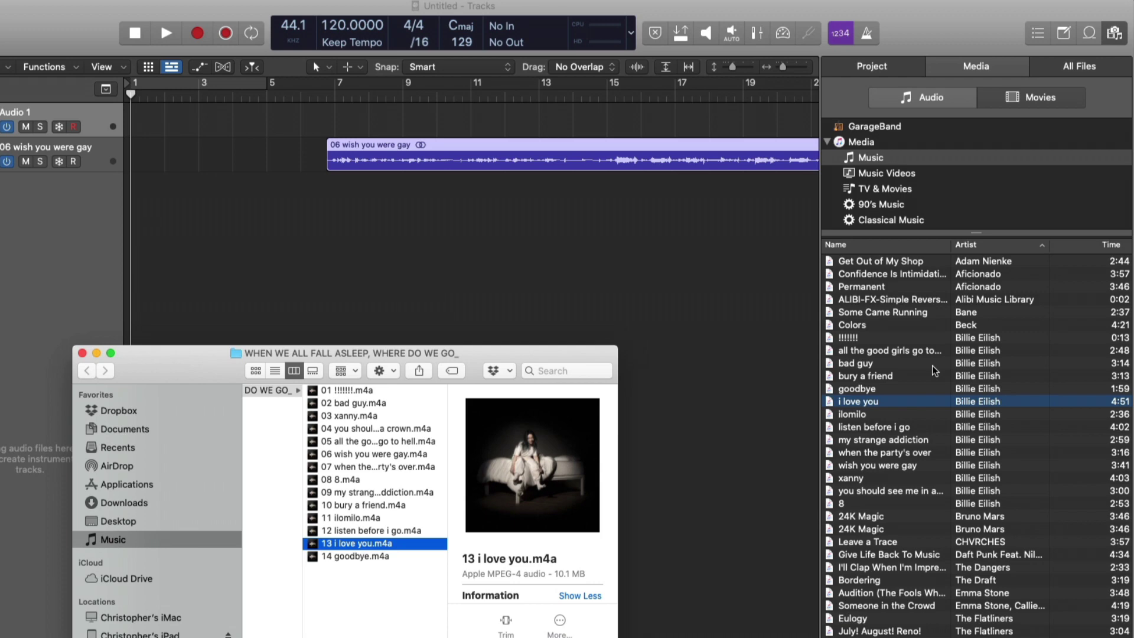
pyautogui.click(180, 247)
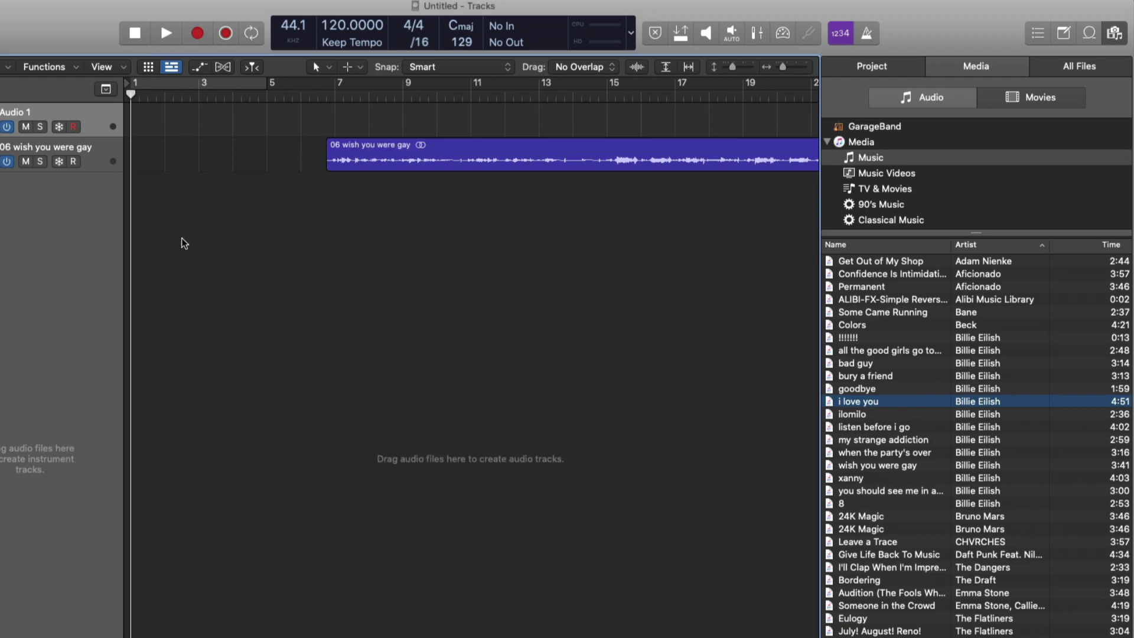
pyautogui.press('super+Tab')
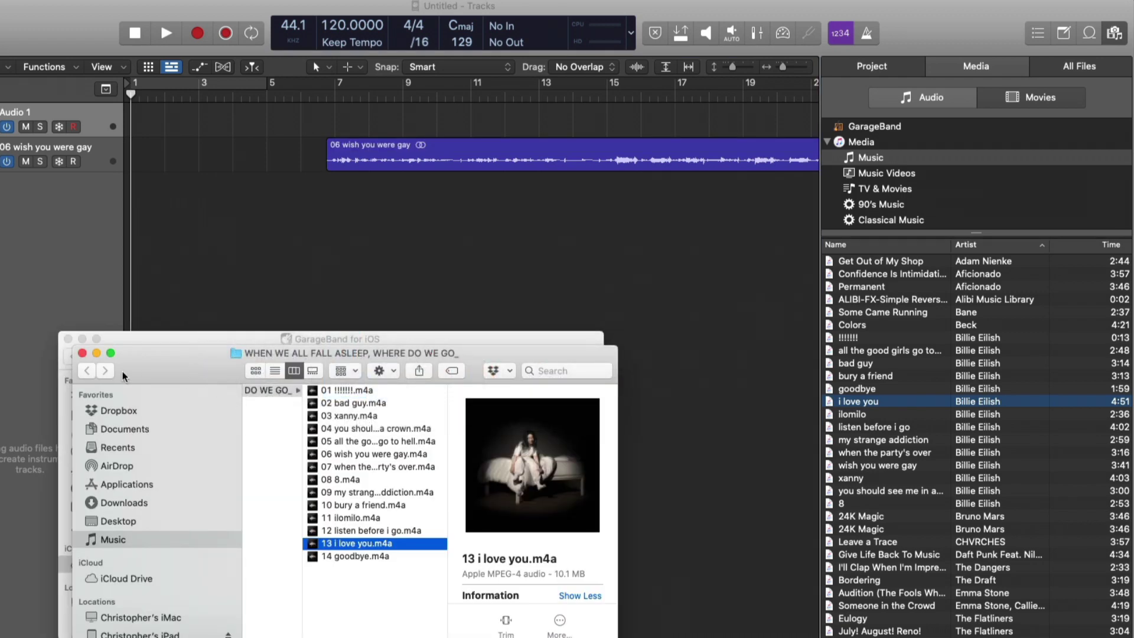
pyautogui.click(82, 353)
# Drag chorus keys.wav from Dropbox > 2019.04.11_Mix Contest > Media into a new track at bar 5
pyautogui.click(144, 400)
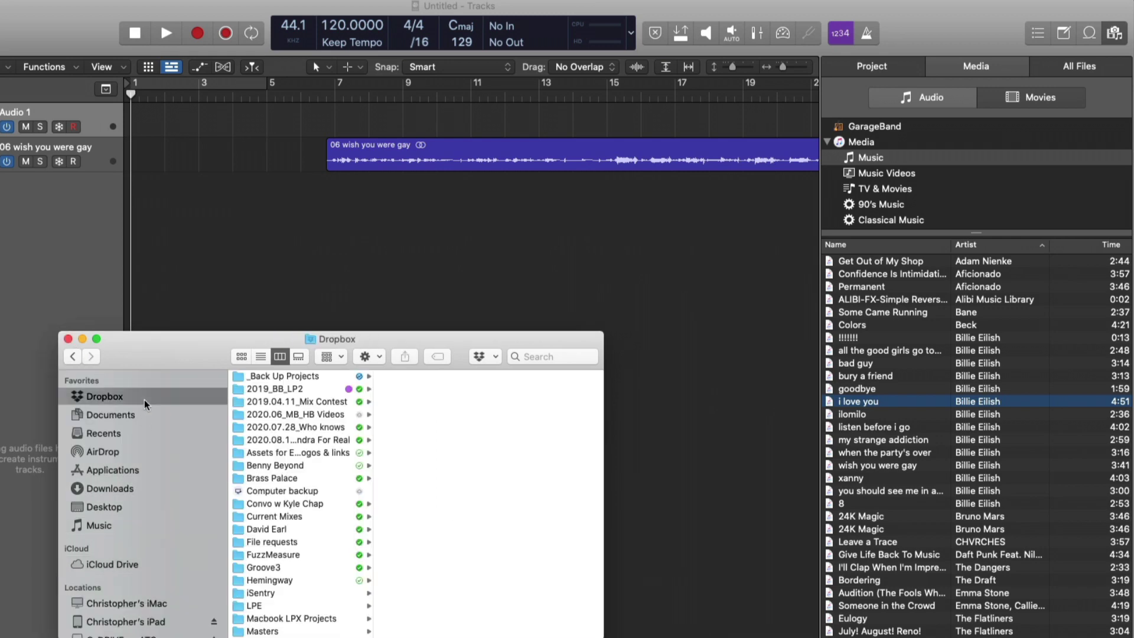
pyautogui.click(318, 402)
pyautogui.click(455, 415)
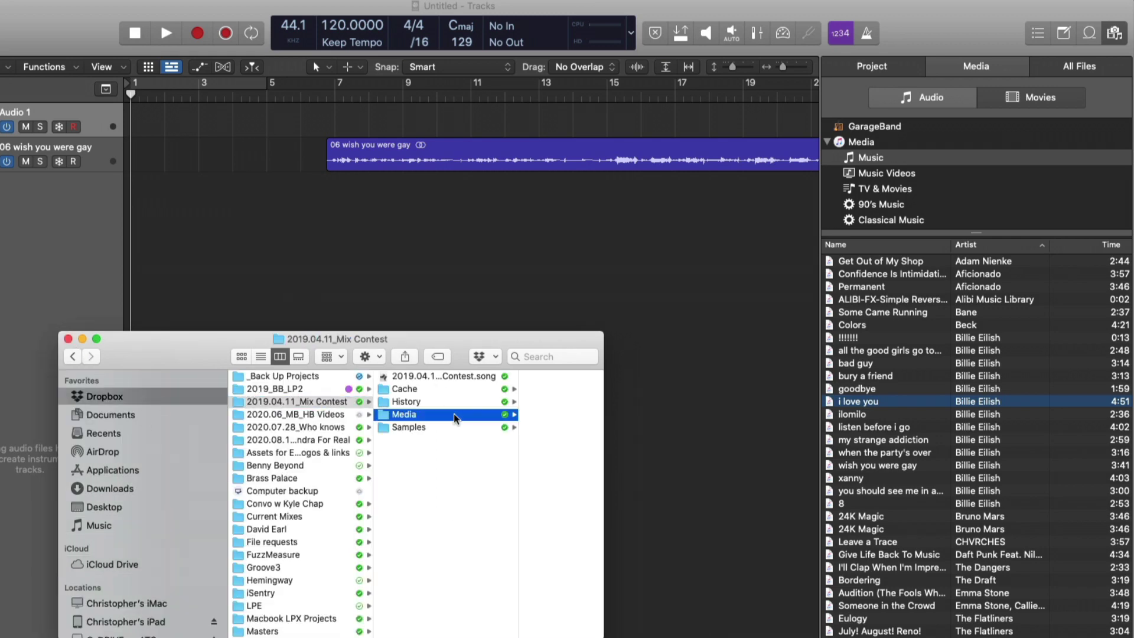
pyautogui.click(524, 391)
pyautogui.keyDown('shift'); pyautogui.click(523, 377); pyautogui.keyUp('shift')
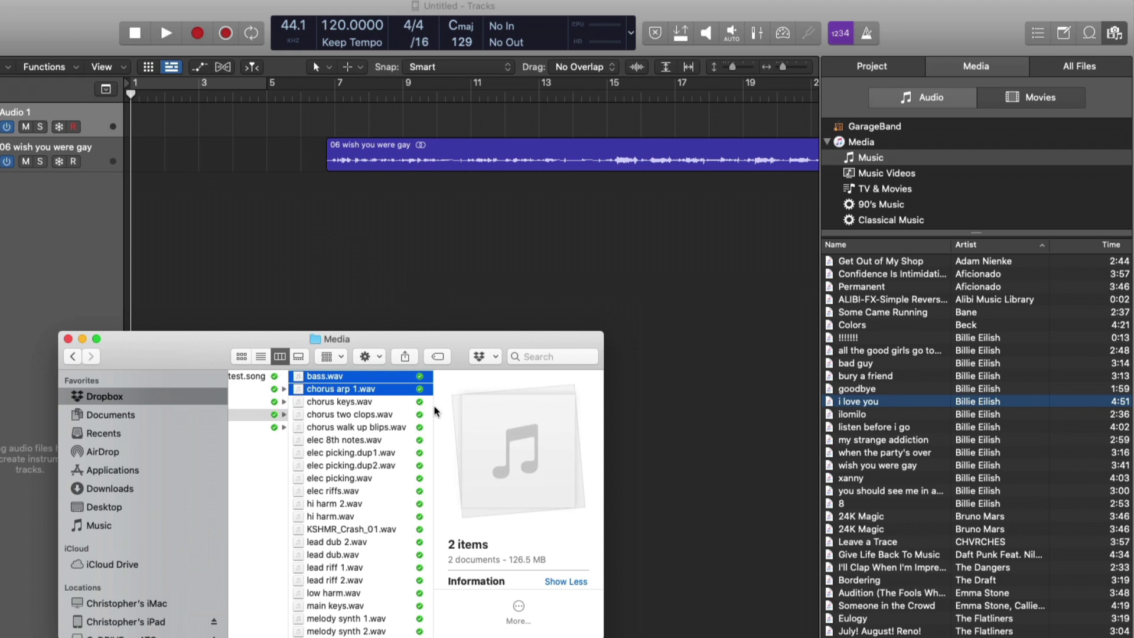
pyautogui.click(342, 402)
pyautogui.moveTo(343, 402); pyautogui.dragTo(305, 236)
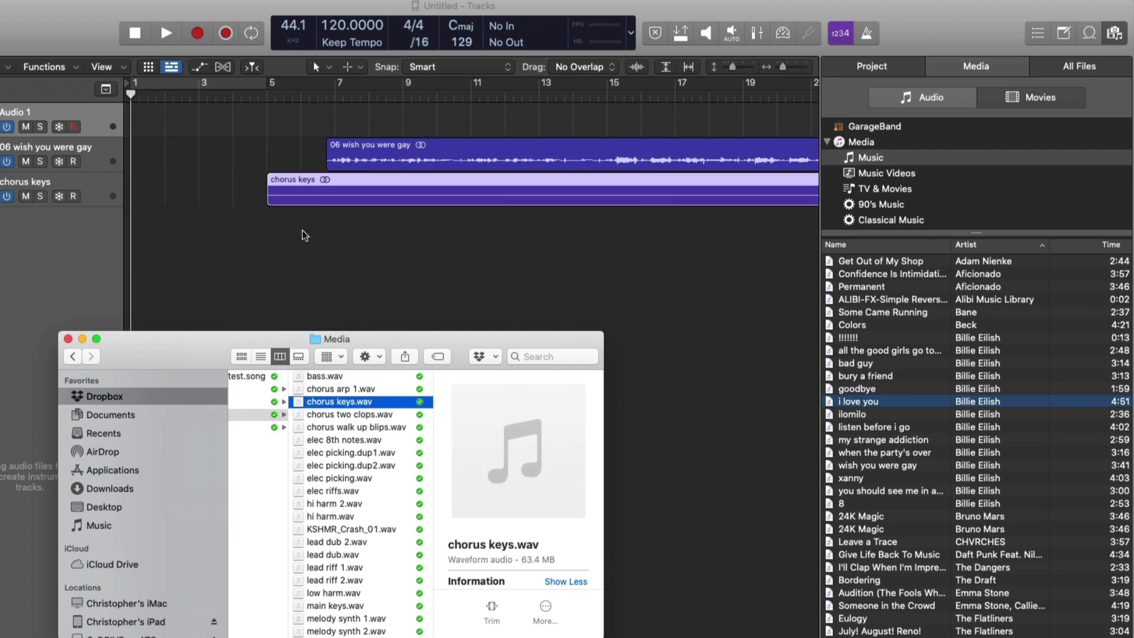
# Show chorus keys.wav's storage location in Finder from the Project Audio list, then browse All Files
pyautogui.click(871, 66)
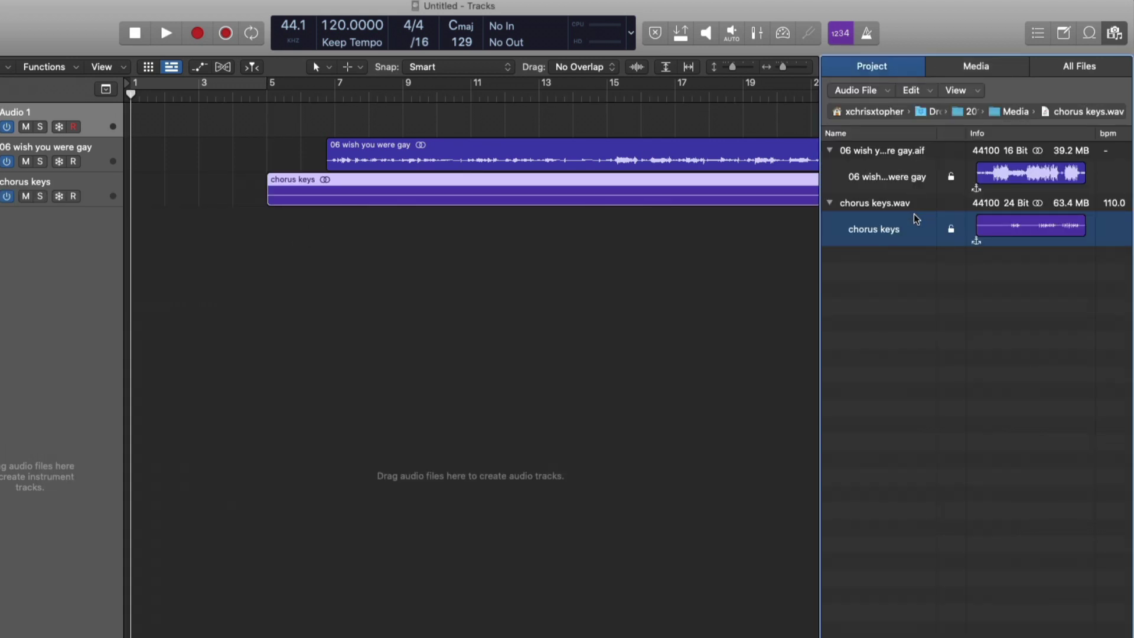
pyautogui.rightClick(881, 205)
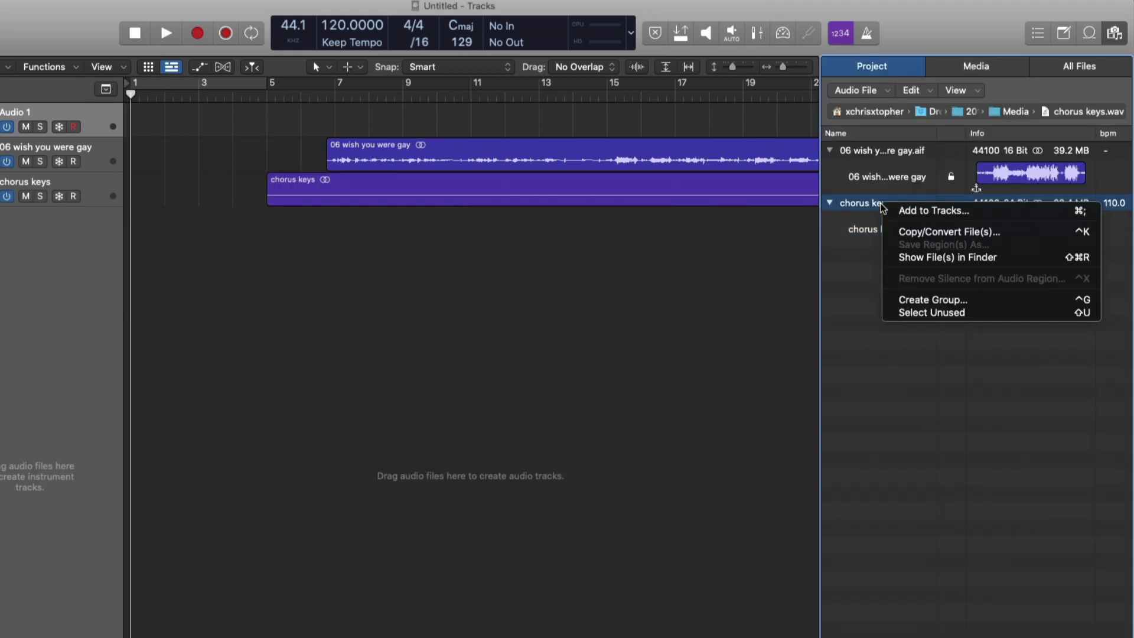
pyautogui.click(928, 257)
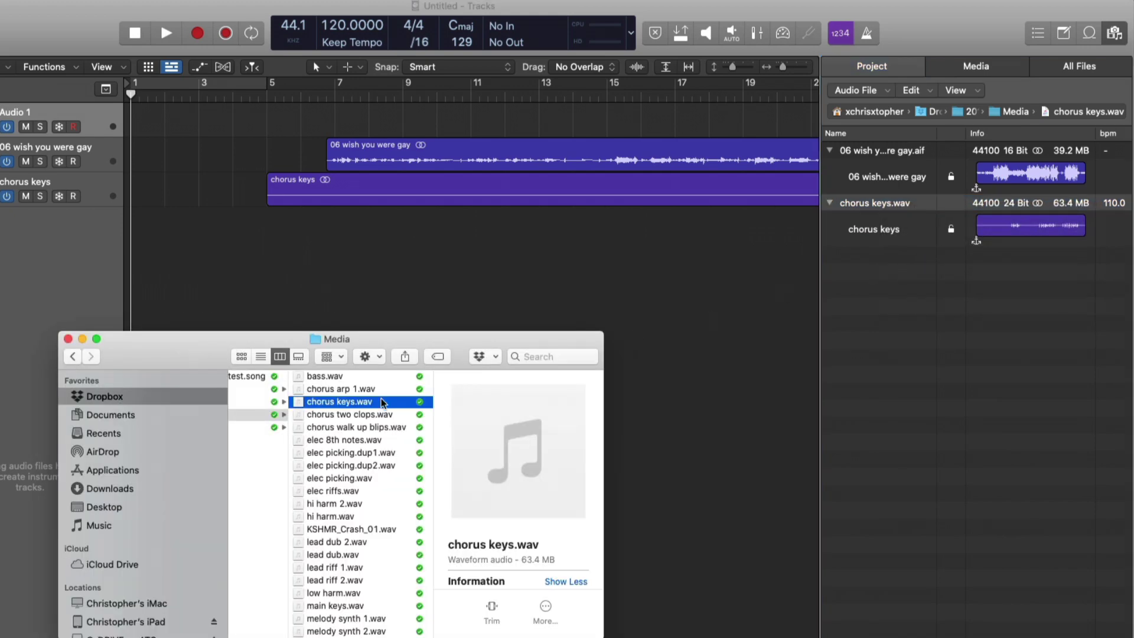
pyautogui.click(268, 255)
pyautogui.click(975, 66)
pyautogui.click(1048, 65)
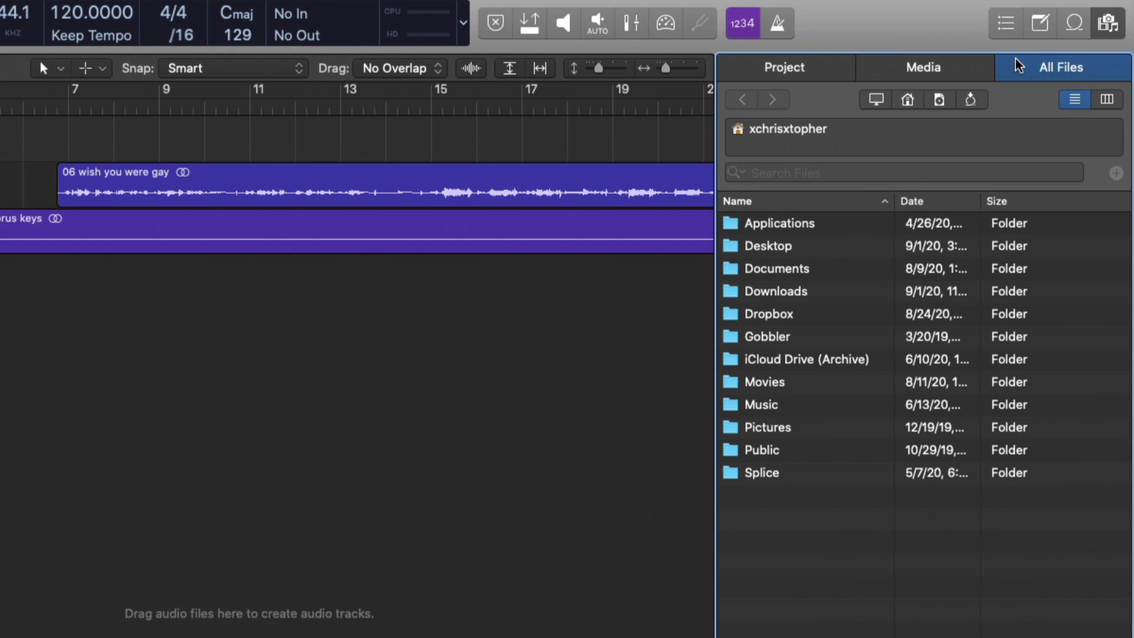
# Browse from Computer into the _Work in Progress folder on the G-DRIVE ev ATC drive
pyautogui.click(877, 101)
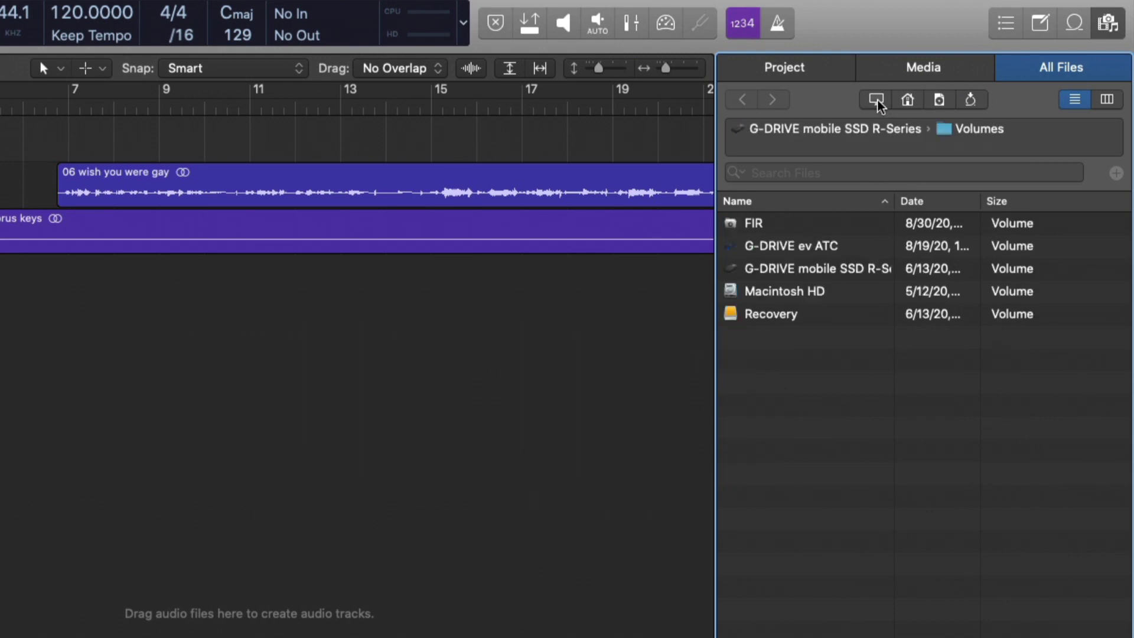
pyautogui.click(908, 100)
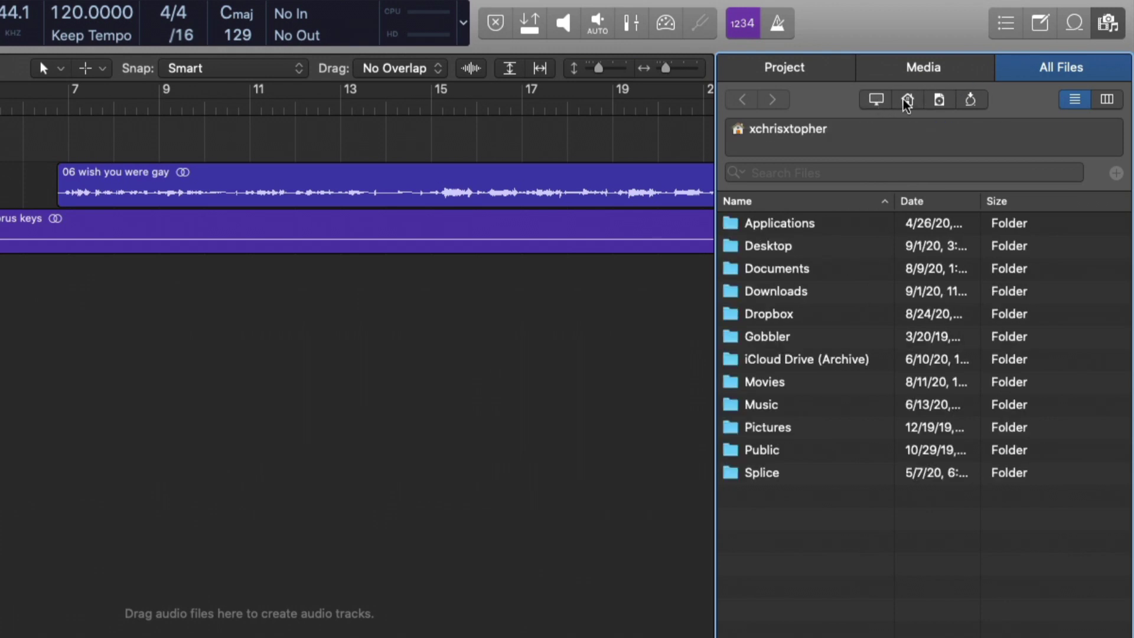
pyautogui.click(940, 101)
pyautogui.click(876, 100)
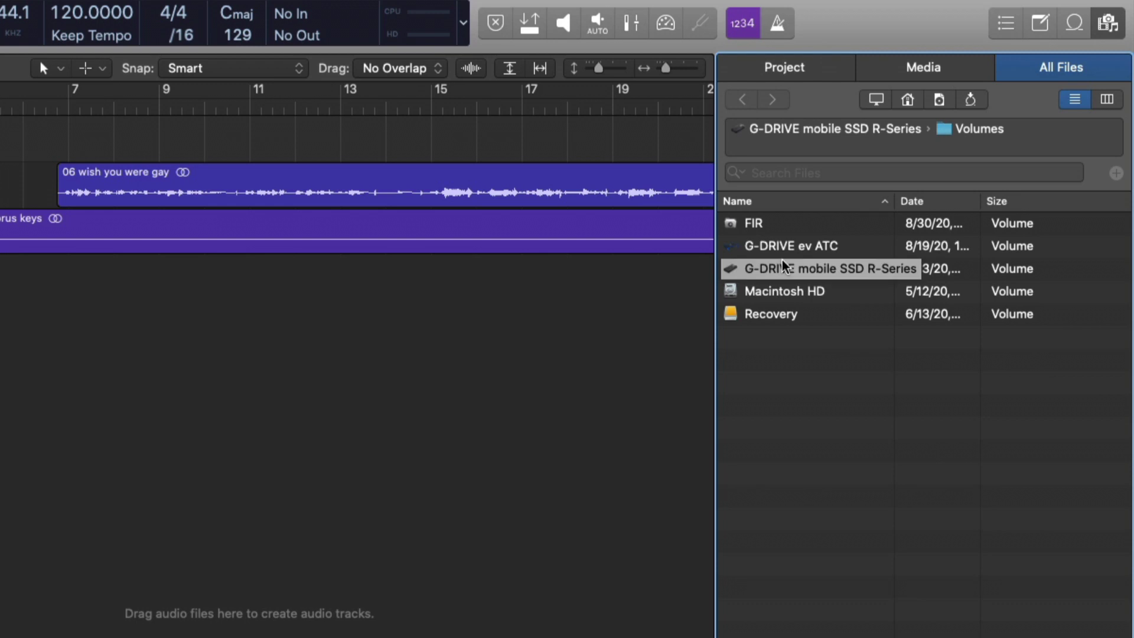
pyautogui.click(785, 244)
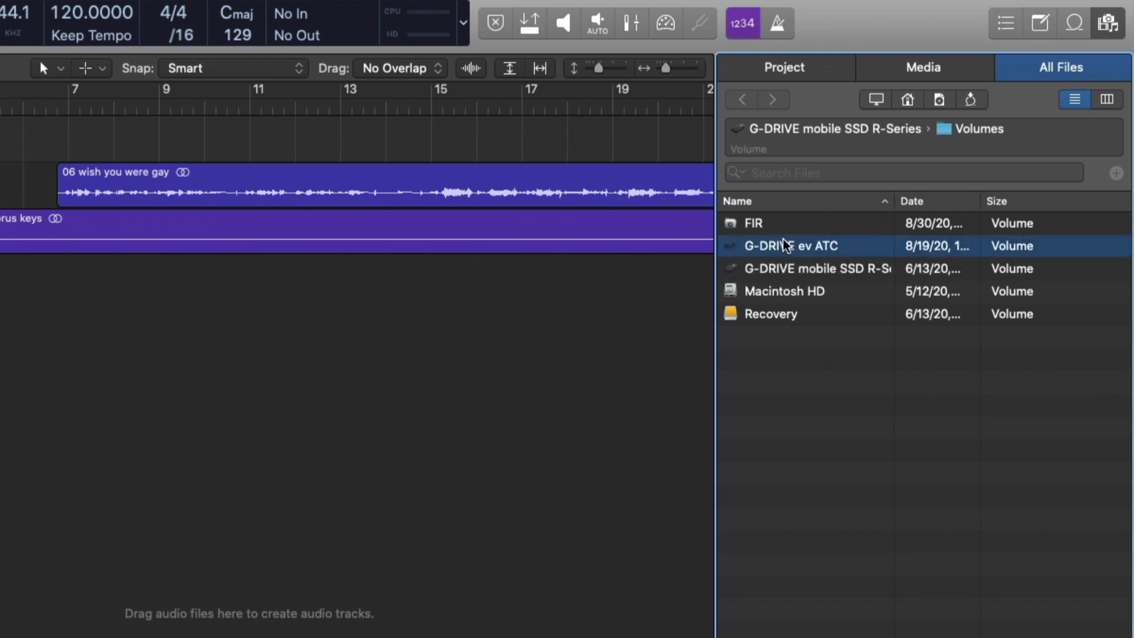
pyautogui.doubleClick(786, 244)
pyautogui.doubleClick(786, 224)
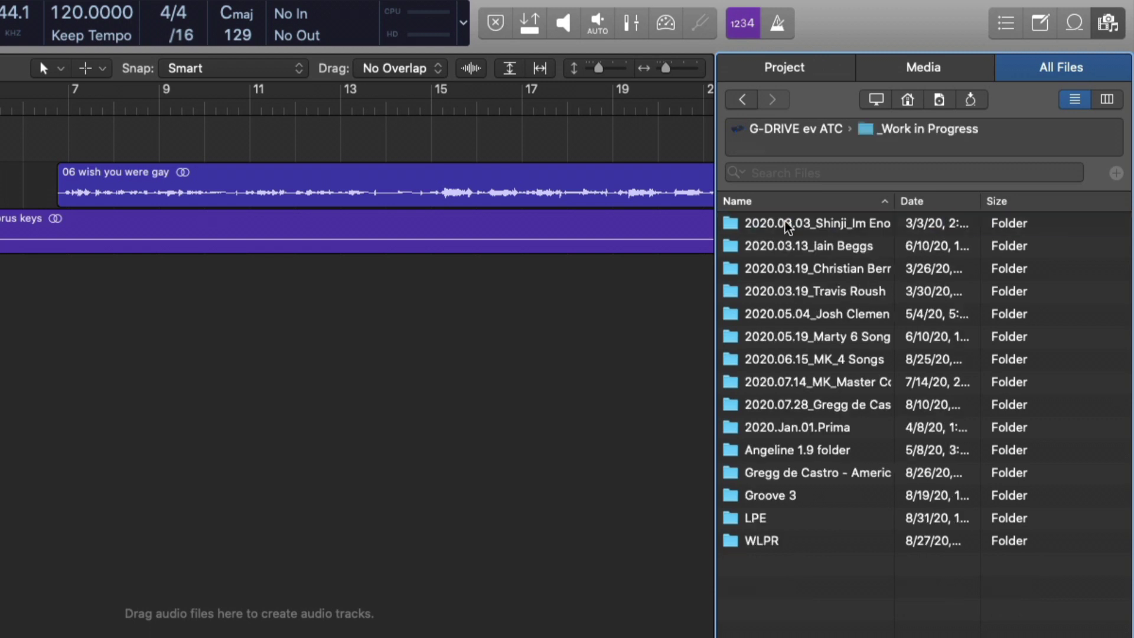
# Bookmark the 2020.03.03 project folder, check the Bookmarks list, and close the file browser
pyautogui.click(786, 227)
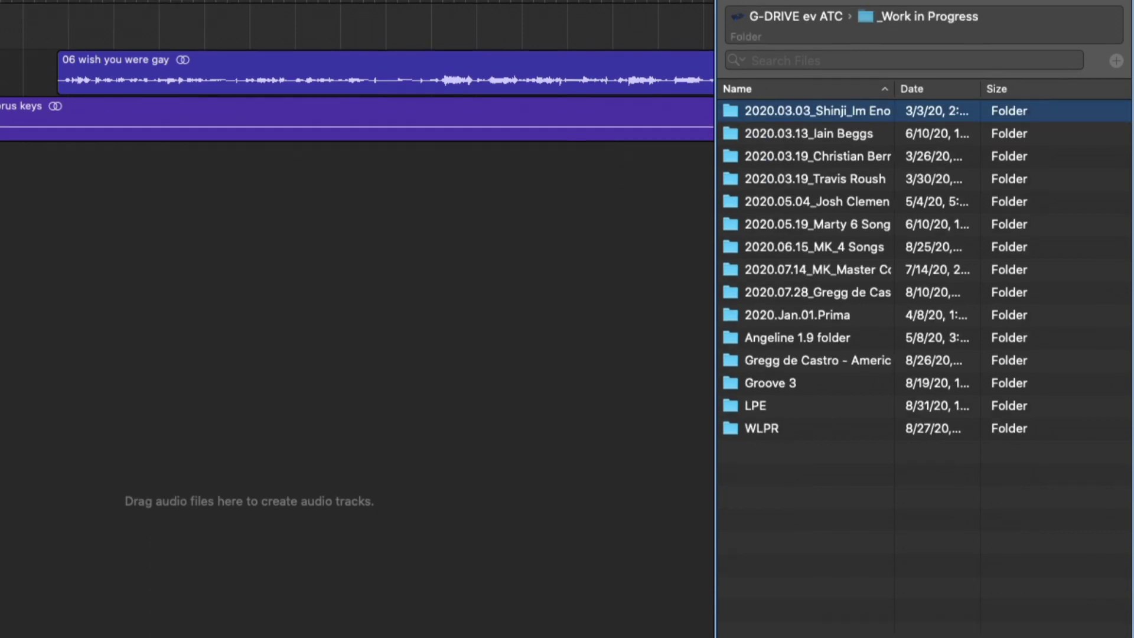
pyautogui.click(740, 619)
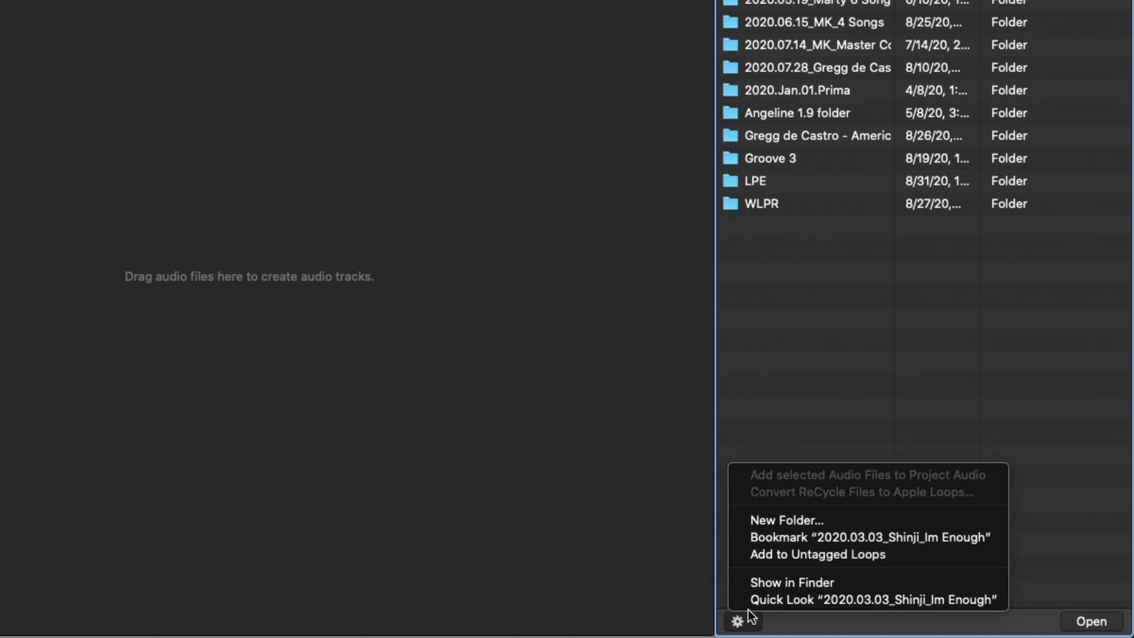
pyautogui.click(771, 540)
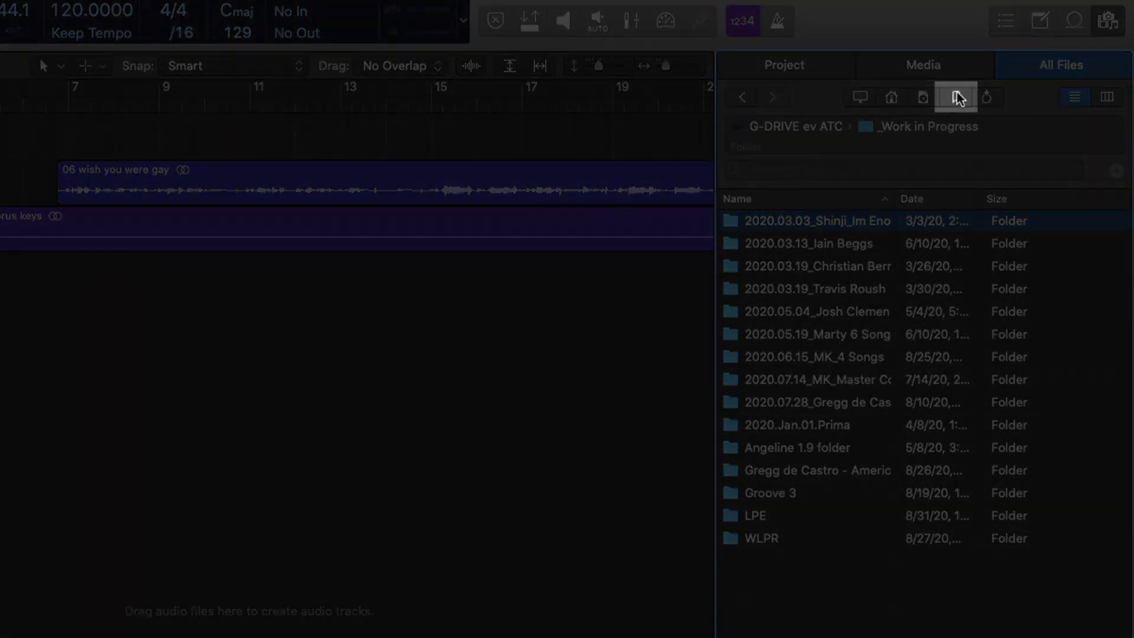
pyautogui.click(957, 97)
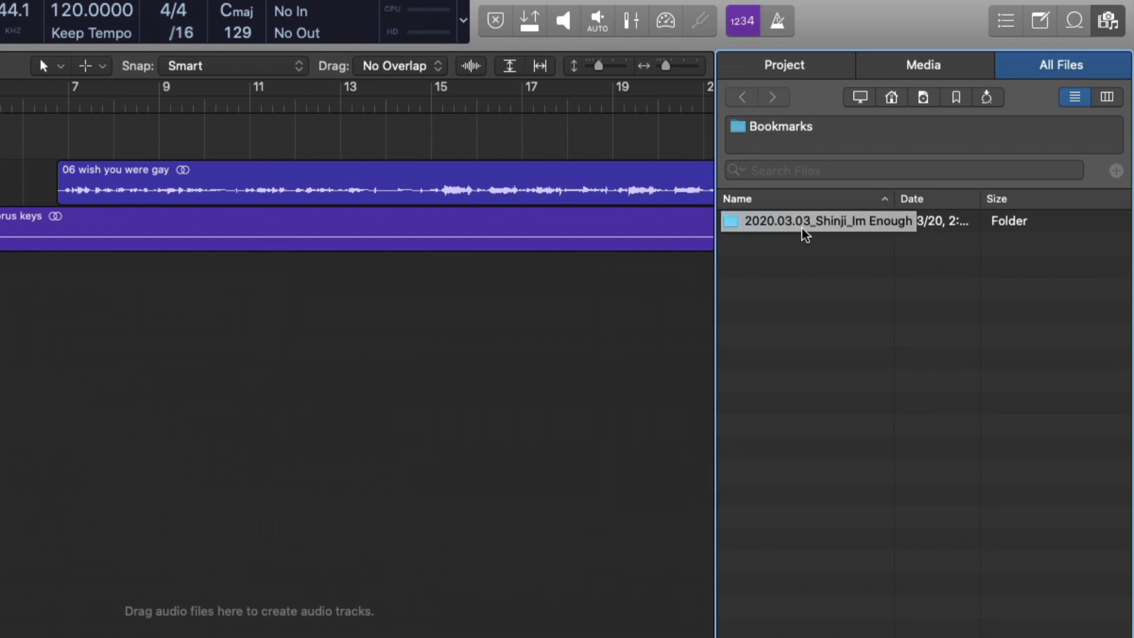
pyautogui.click(985, 99)
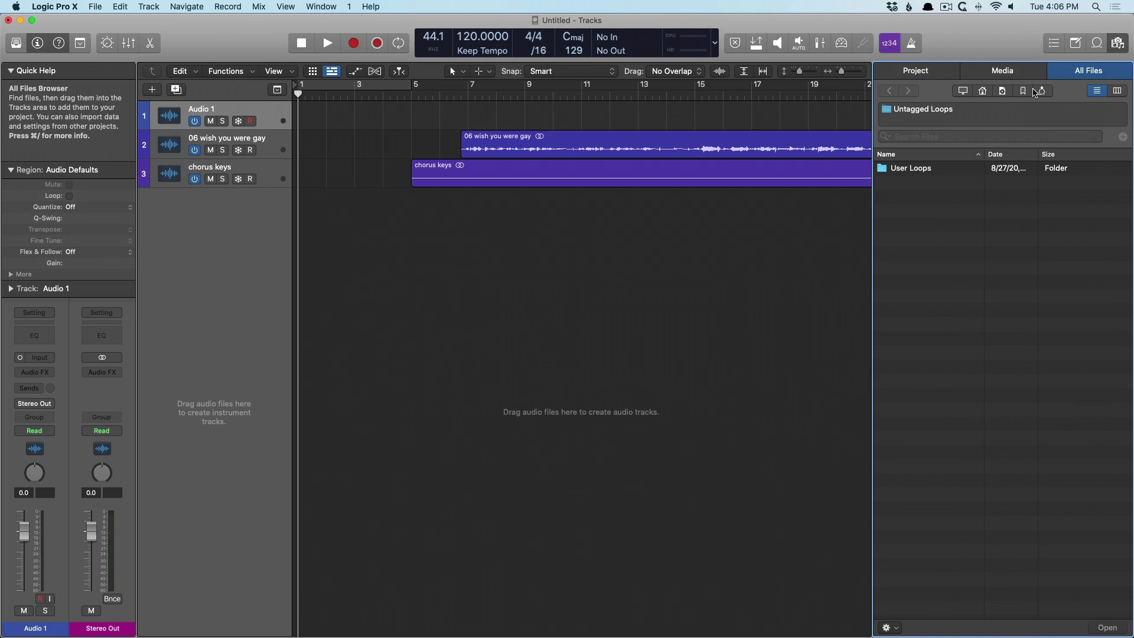
pyautogui.press('f')
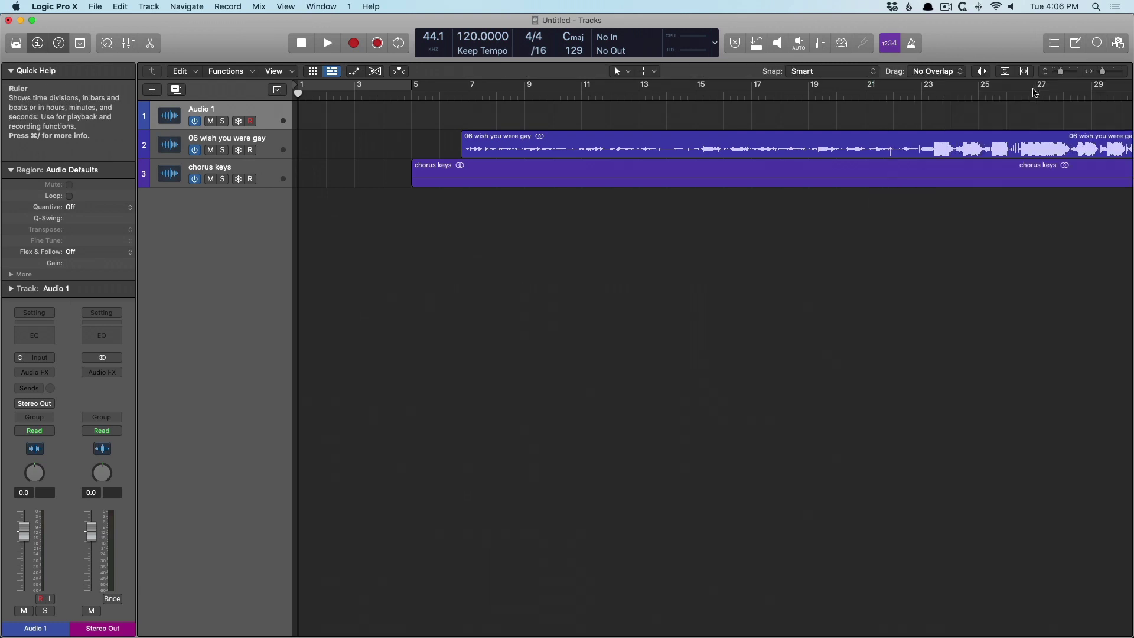
# Open Voice Memos, drop the Whistle memo into Logic as a new track, and mute tracks 2–3
pyautogui.press('super+space')
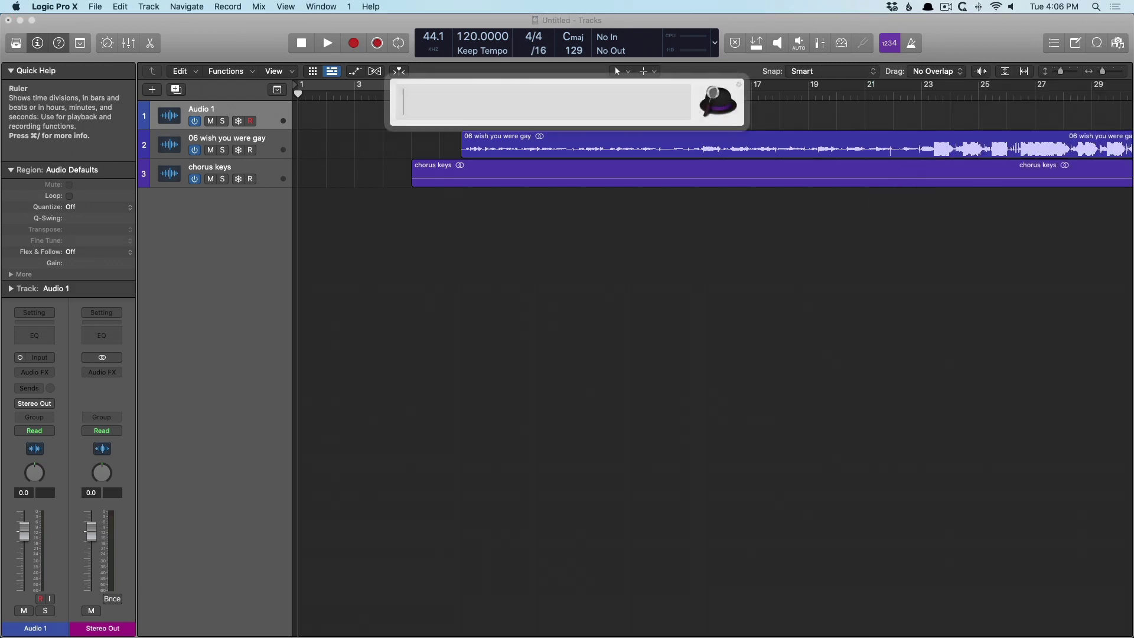
pyautogui.write('voice')
pyautogui.press('Return')
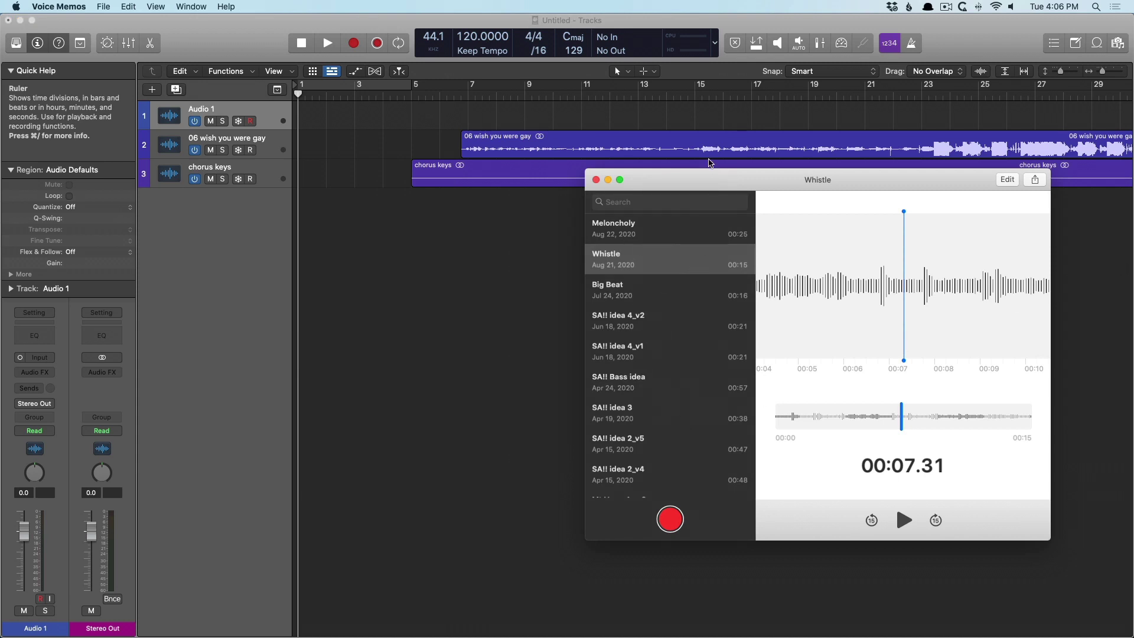
pyautogui.moveTo(709, 175); pyautogui.dragTo(786, 232)
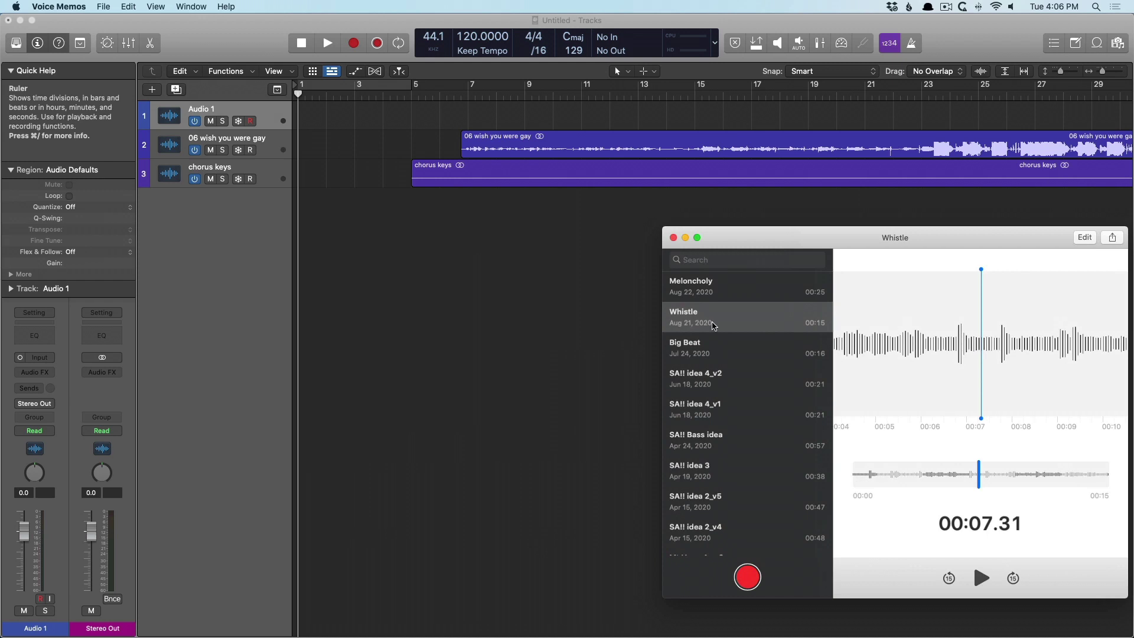
pyautogui.moveTo(751, 325); pyautogui.dragTo(383, 239)
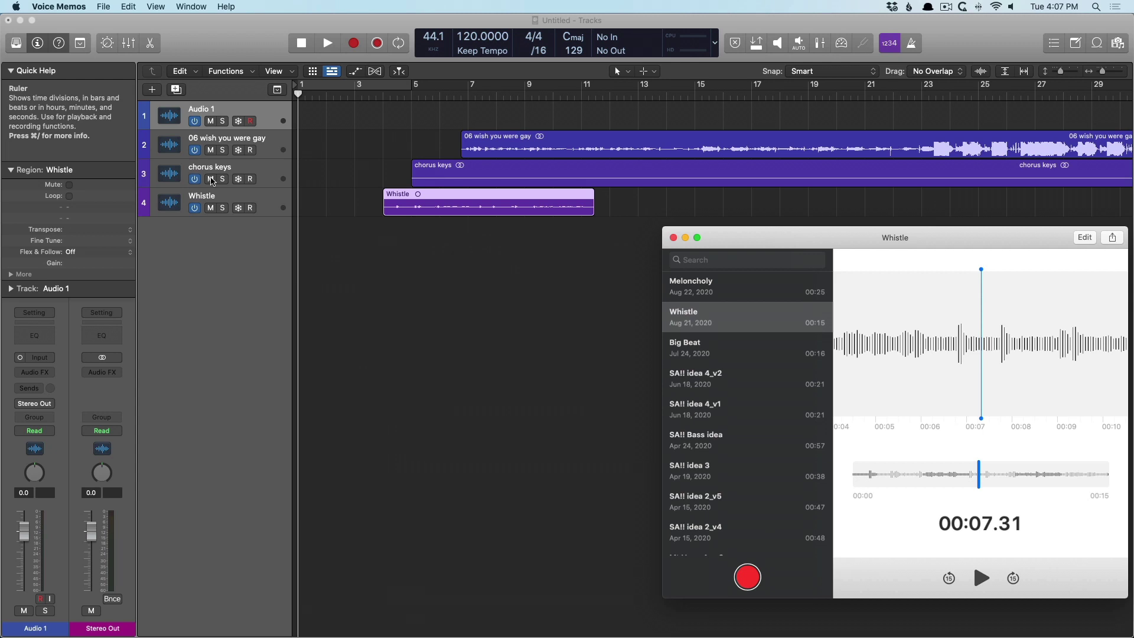
pyautogui.moveTo(210, 179); pyautogui.dragTo(210, 150)
# Move the Whistle region to start at bar 1 and play the project from the beginning
pyautogui.click(382, 91)
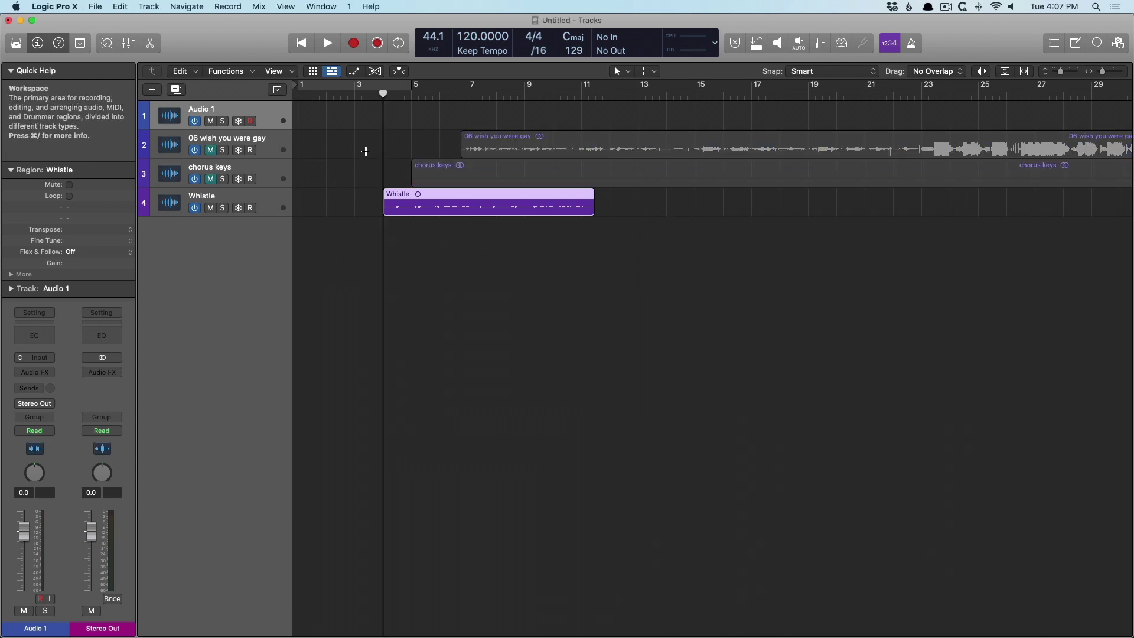
pyautogui.press('space')
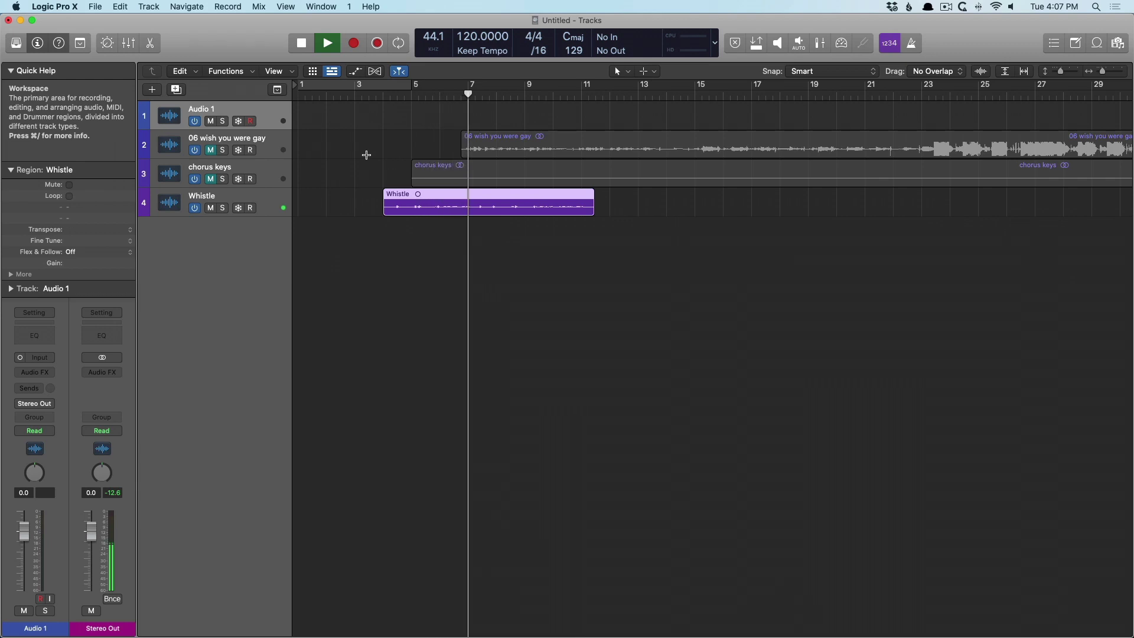
pyautogui.press('space')
pyautogui.moveTo(441, 196); pyautogui.dragTo(357, 196)
pyautogui.press('Return')
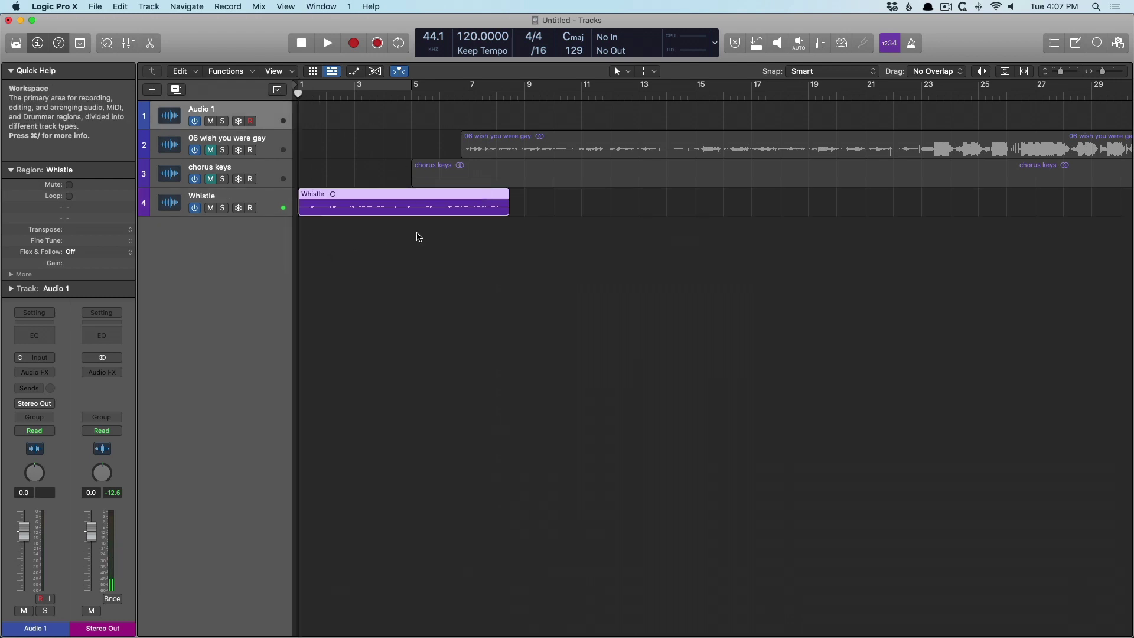
pyautogui.press('space')
# Set Whistle to Flex Pitch with 100 pitch correction and create a Classic Electric Piano MIDI track from it
pyautogui.press('super+f')
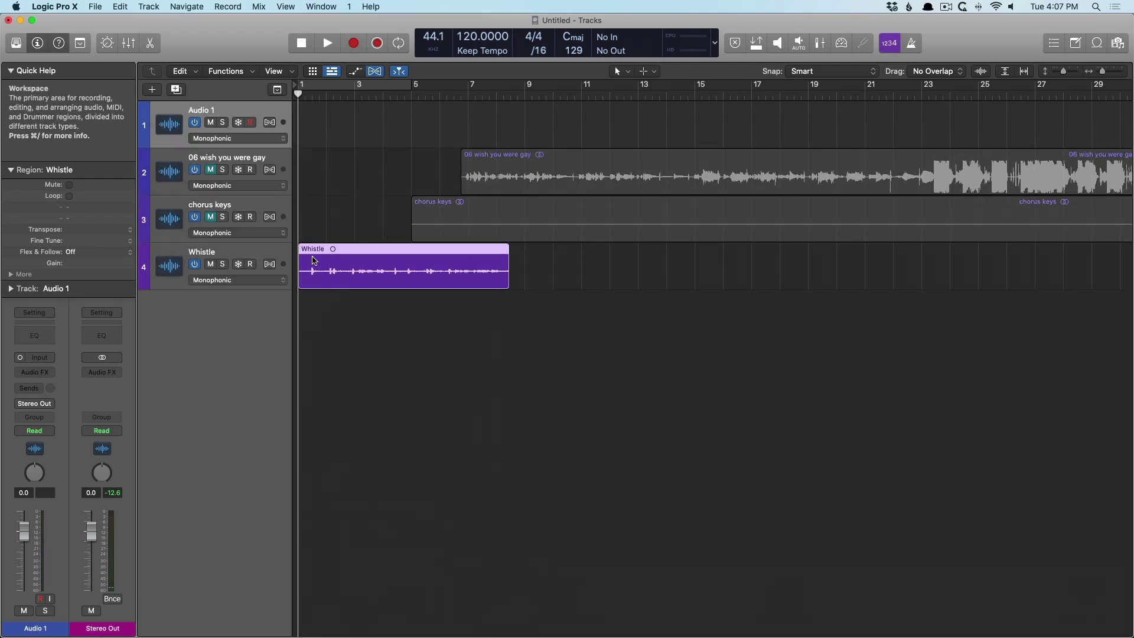
pyautogui.click(251, 278)
pyautogui.click(252, 254)
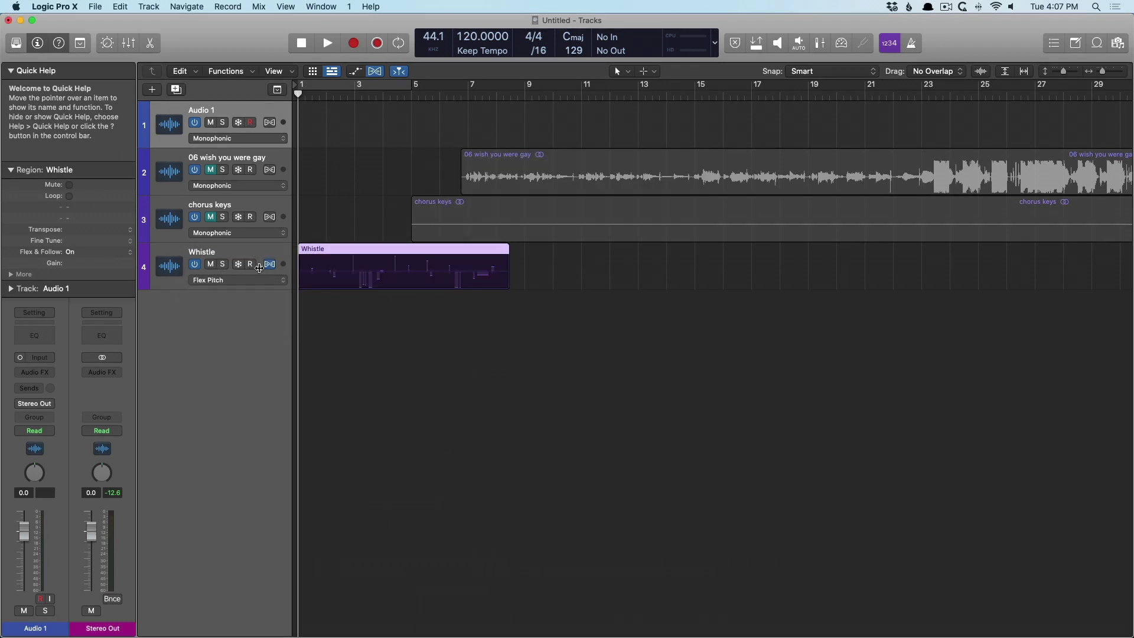
pyautogui.doubleClick(341, 268)
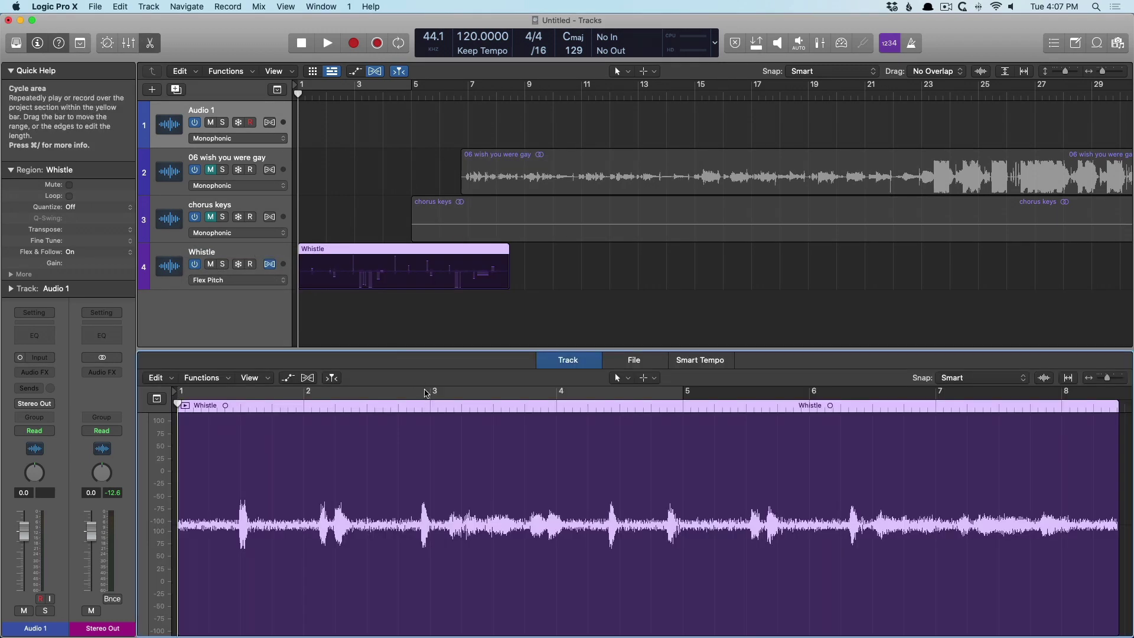
pyautogui.click(308, 377)
pyautogui.moveTo(383, 352); pyautogui.dragTo(381, 197)
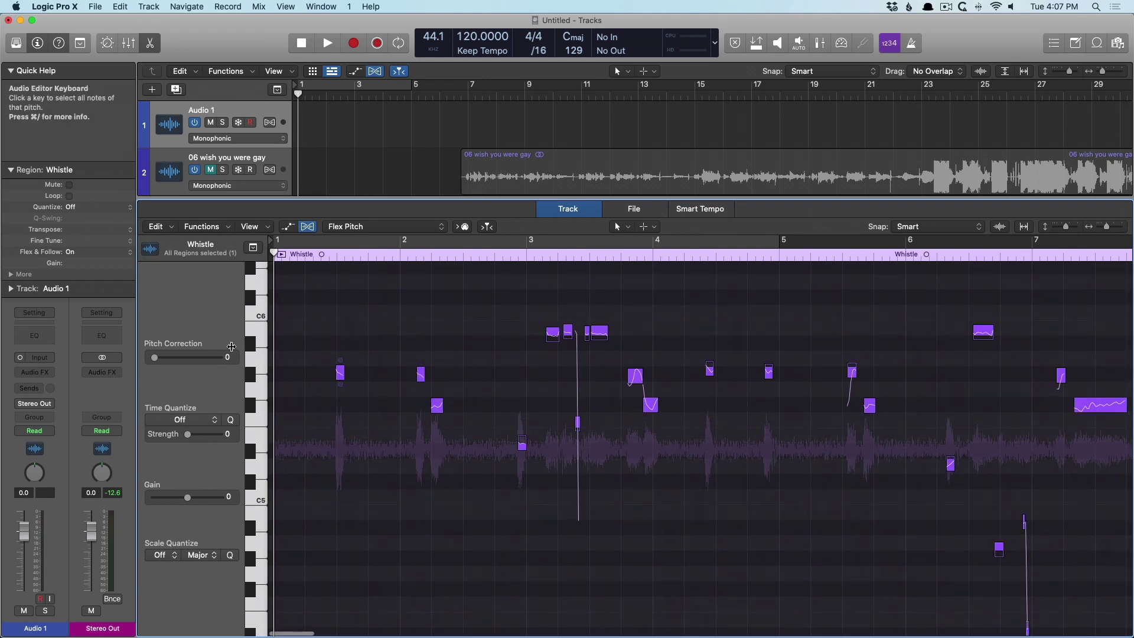
pyautogui.moveTo(154, 357); pyautogui.dragTo(285, 363)
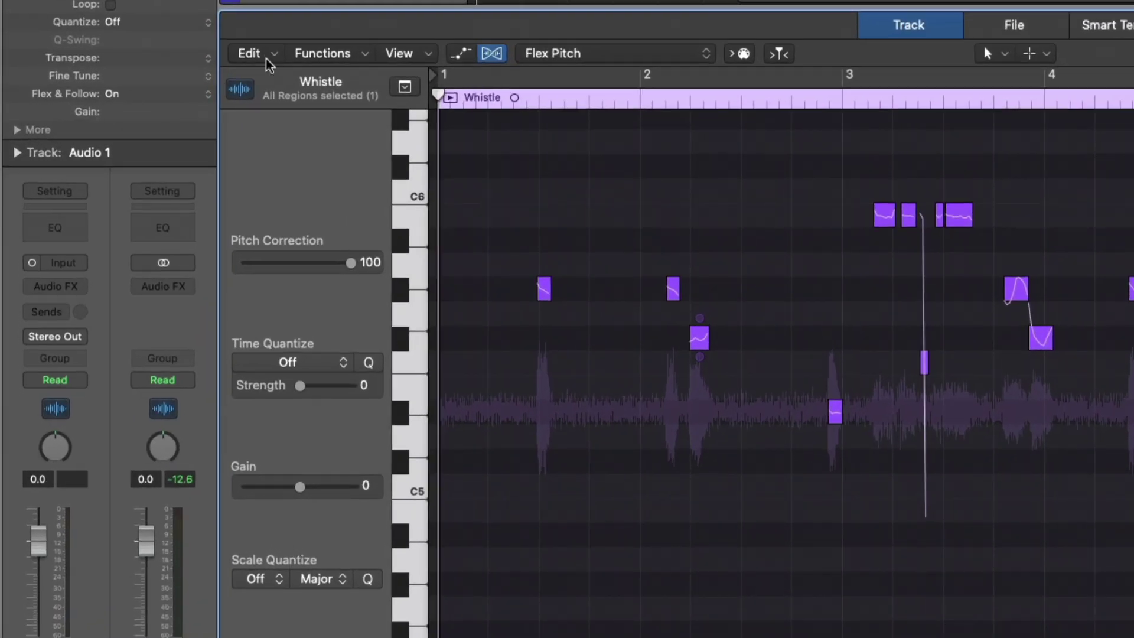
pyautogui.click(157, 227)
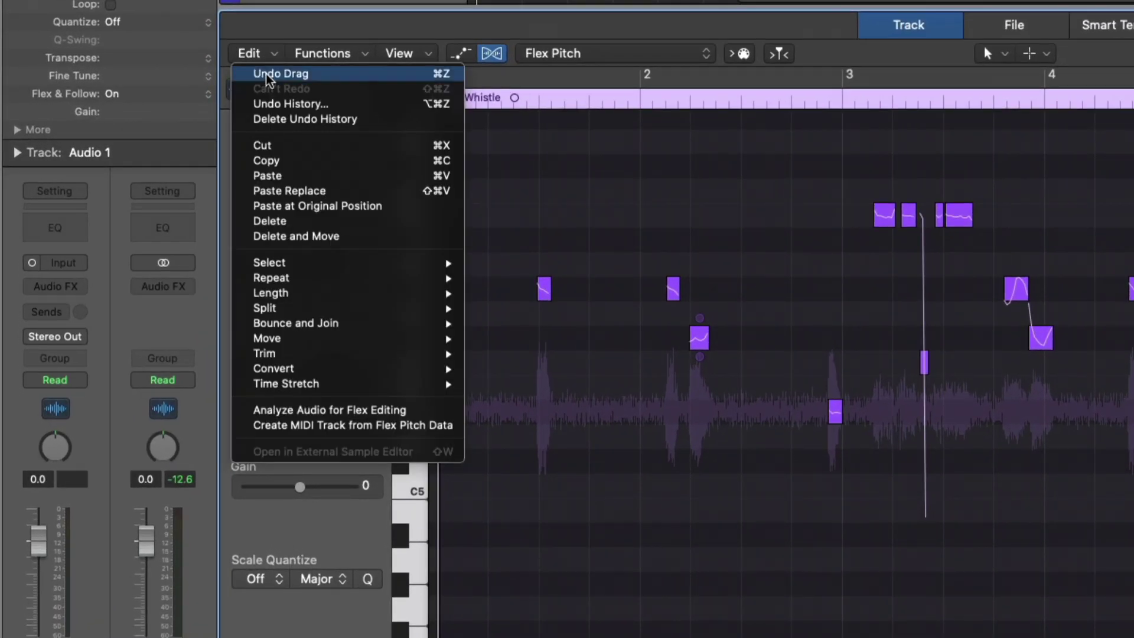
pyautogui.click(317, 425)
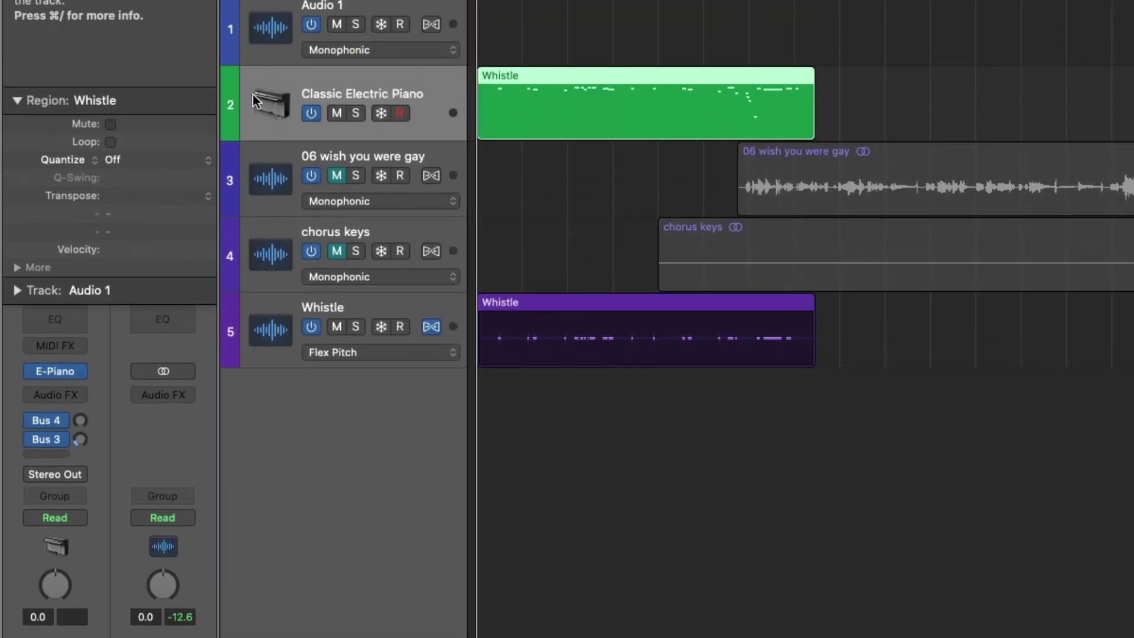
# Move the Classic Electric Piano track to the bottom, solo it, and play it back
pyautogui.moveTo(253, 66); pyautogui.dragTo(382, 346)
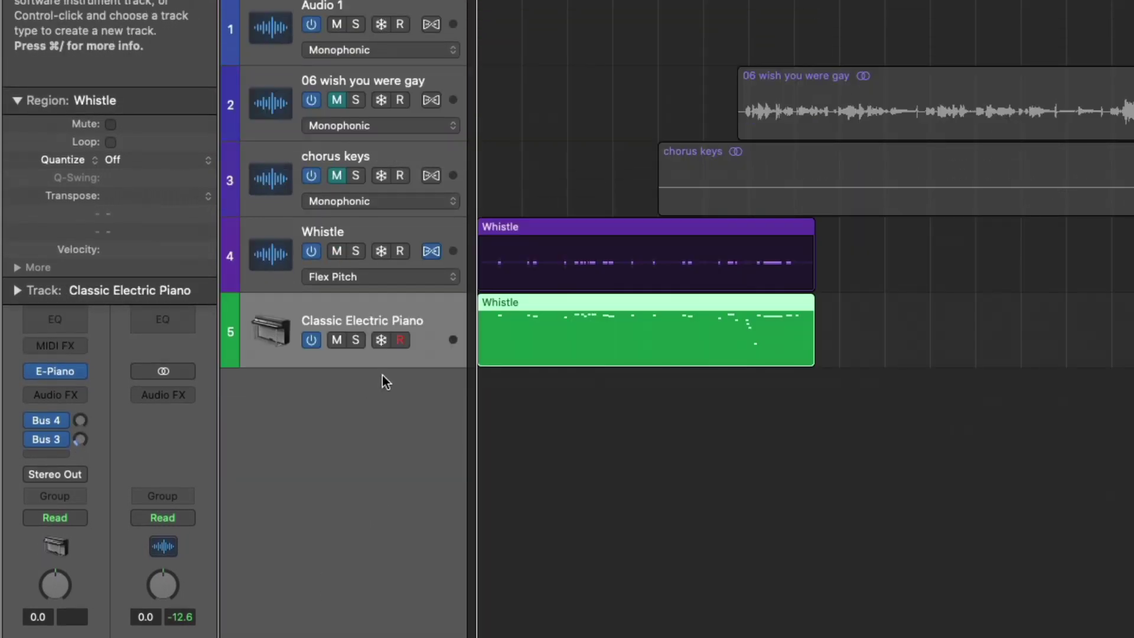
pyautogui.click(355, 340)
pyautogui.press('space')
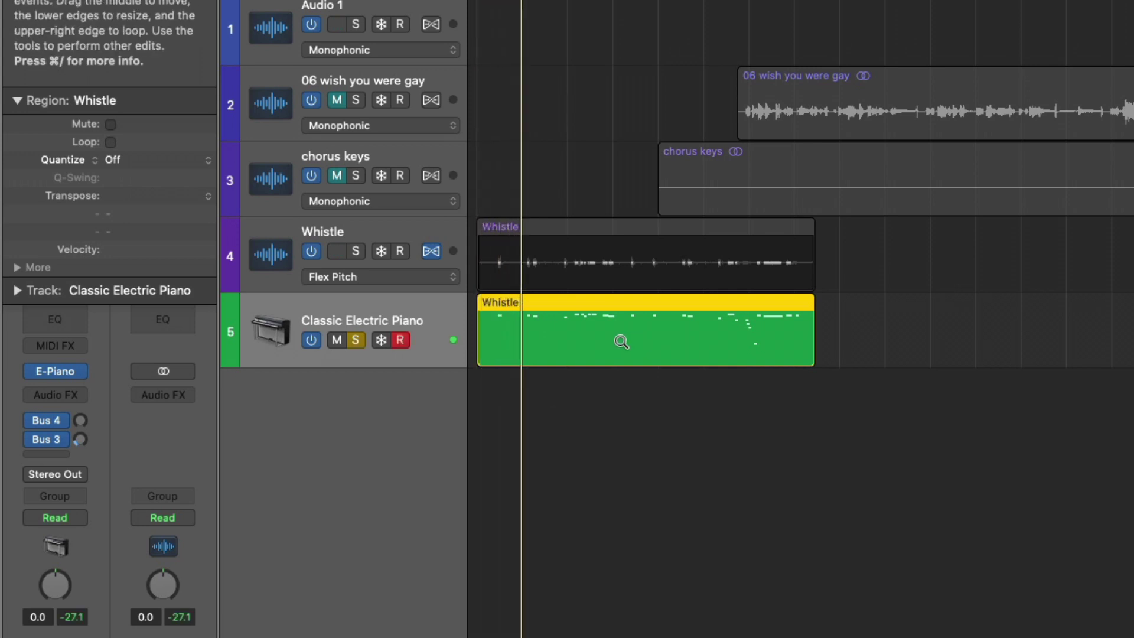
pyautogui.moveTo(622, 341); pyautogui.dragTo(473, 180)
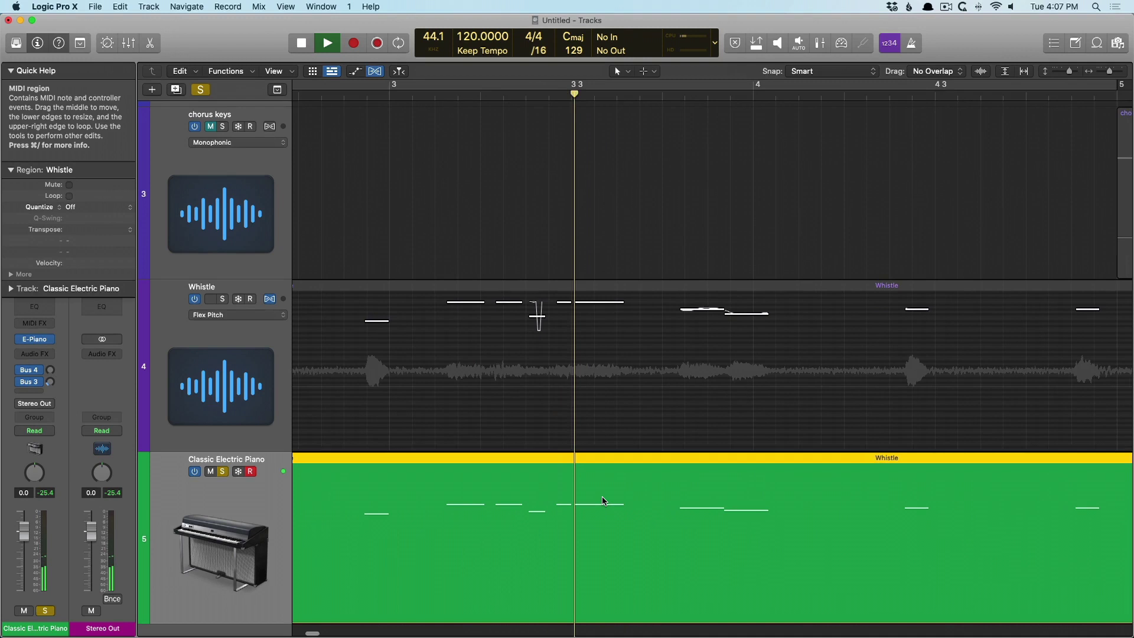
pyautogui.press('space')
# Delete the cluster of three stray notes near bar 3 from the piano region
pyautogui.doubleClick(608, 476)
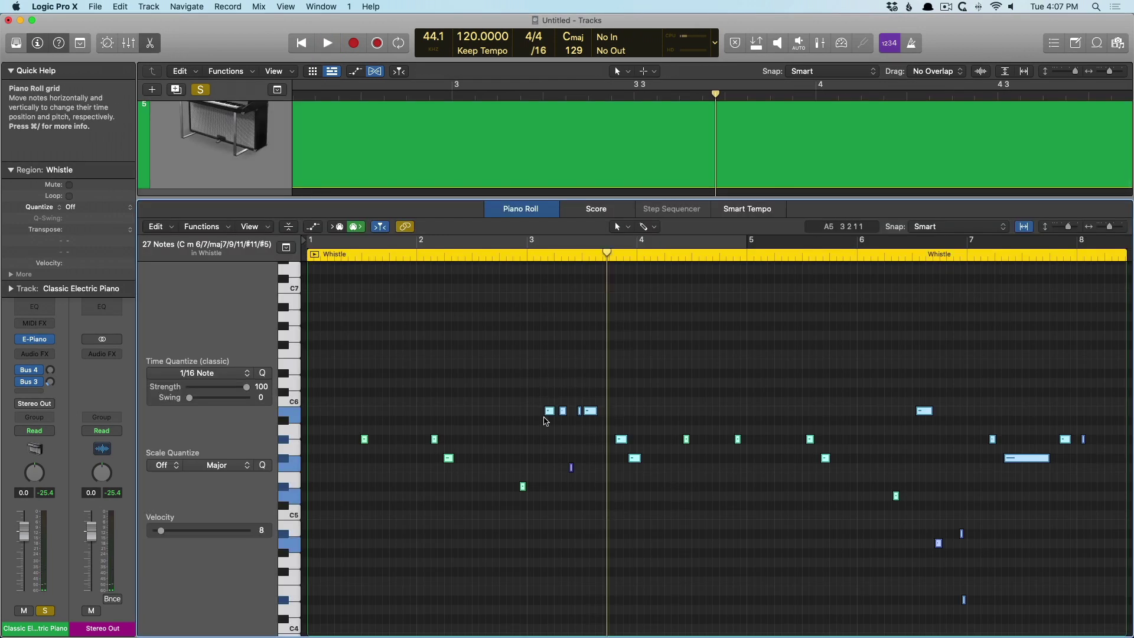
pyautogui.moveTo(566, 394); pyautogui.dragTo(577, 483)
pyautogui.press('Delete')
pyautogui.press('e')
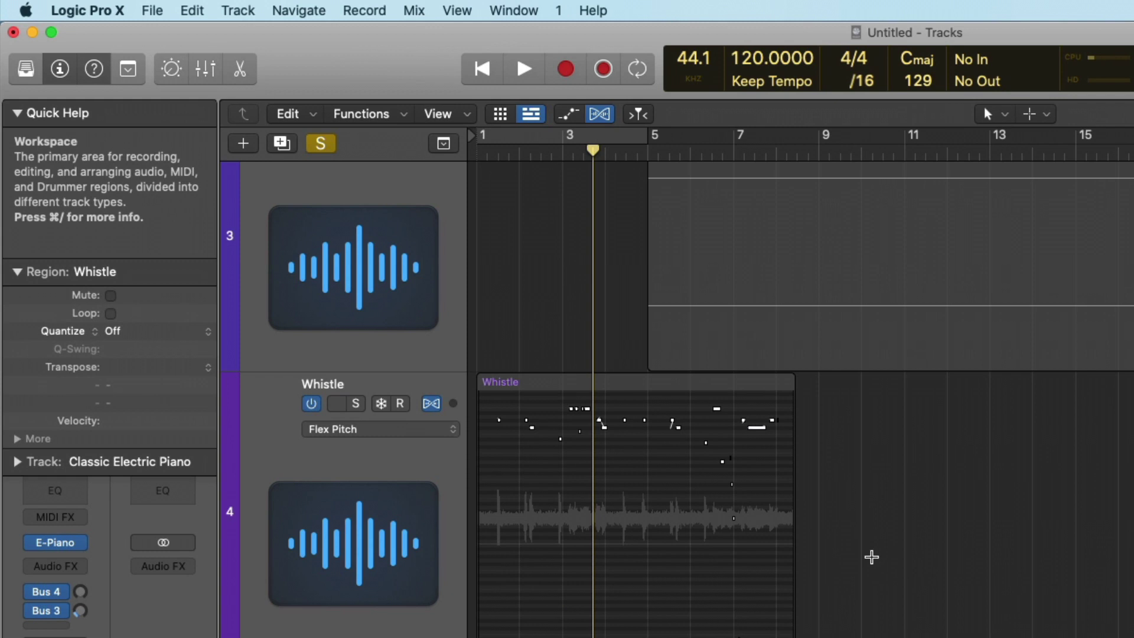
# Import the Music Memos file My Idea 2 (copy).caf as a new track
pyautogui.click(152, 10)
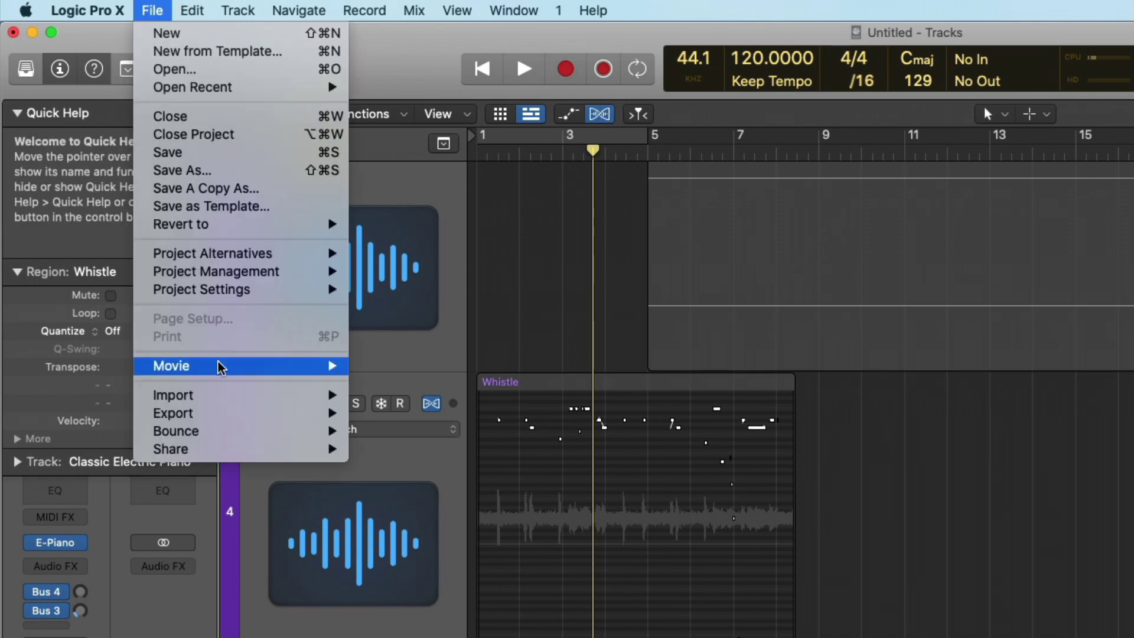
pyautogui.moveTo(271, 395)
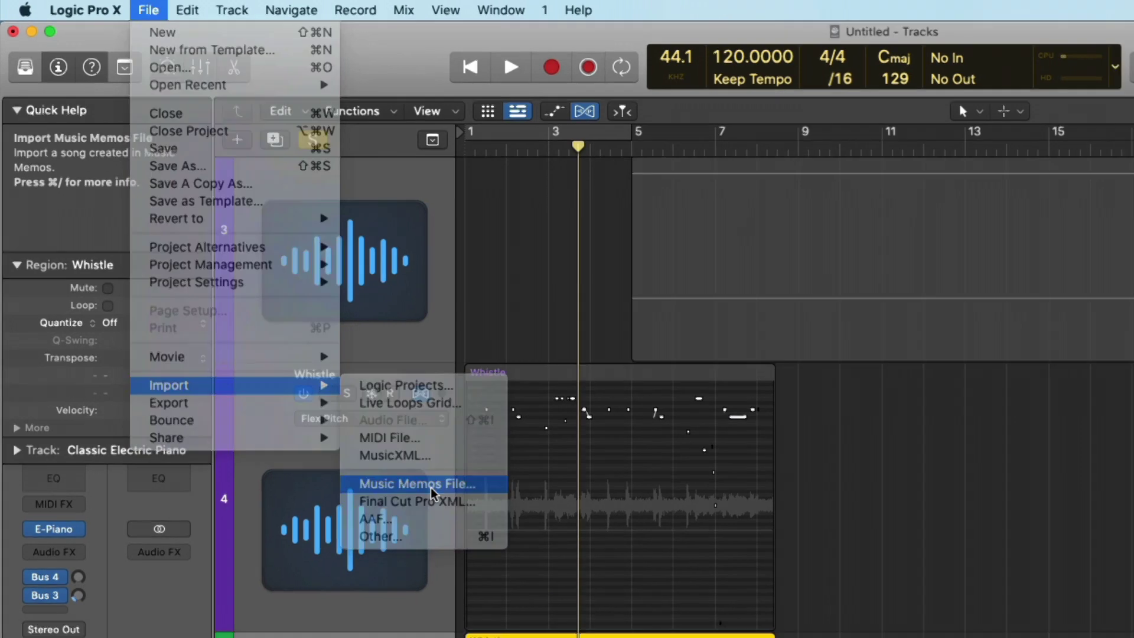
pyautogui.click(443, 503)
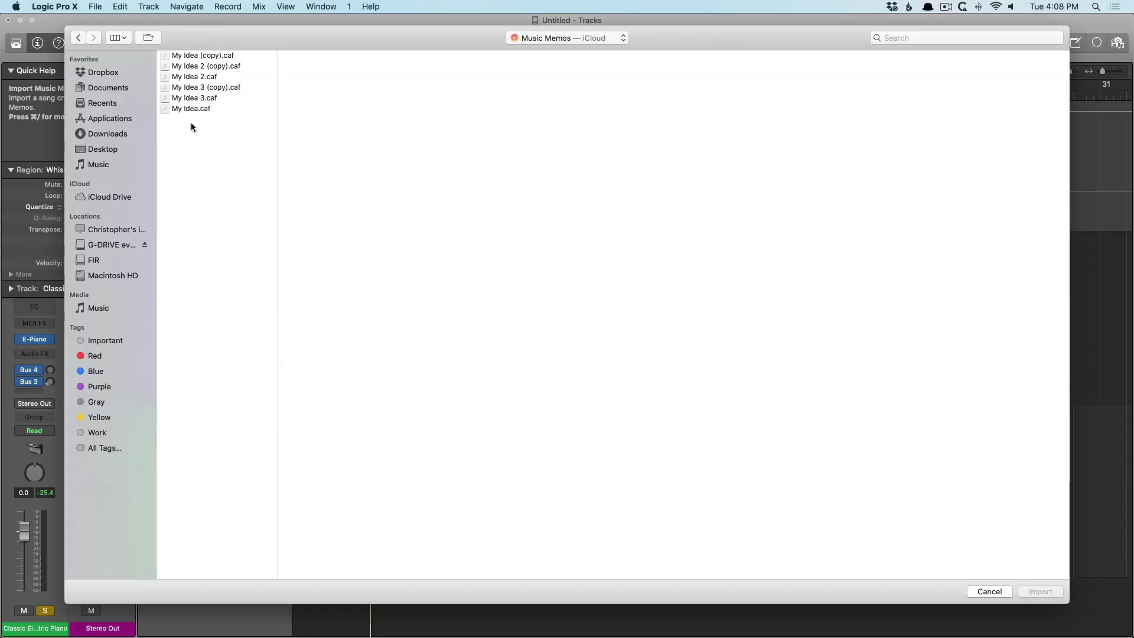
pyautogui.click(211, 67)
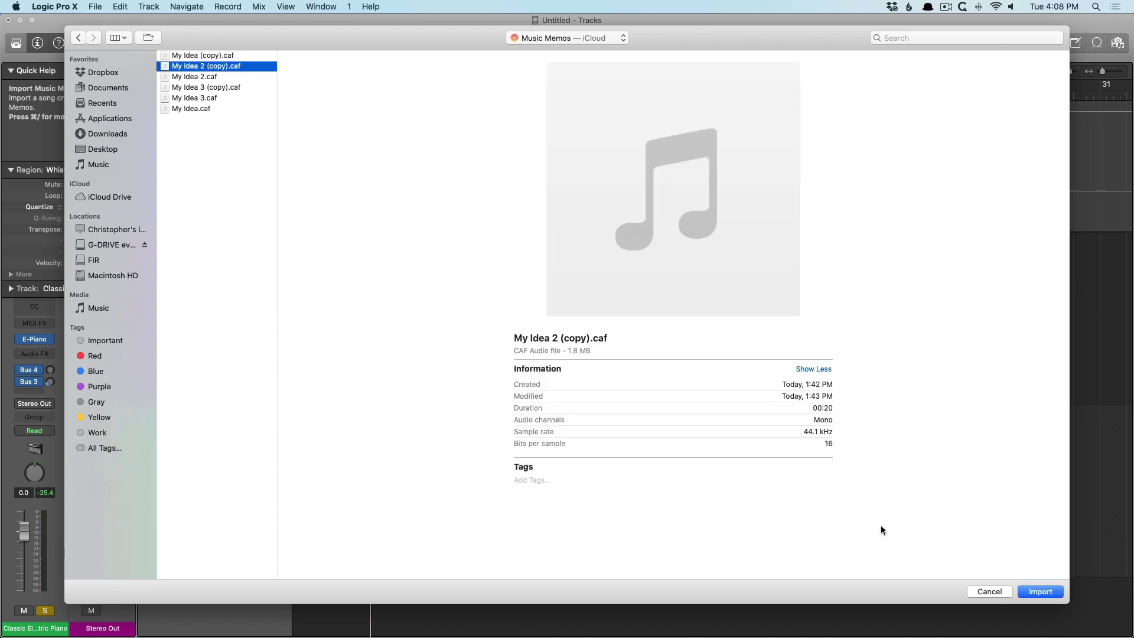
pyautogui.click(1040, 592)
# Solo the new My Idea 2 (copy) track and play it, zooming in to check its region
pyautogui.scroll(-3, 784, 443)
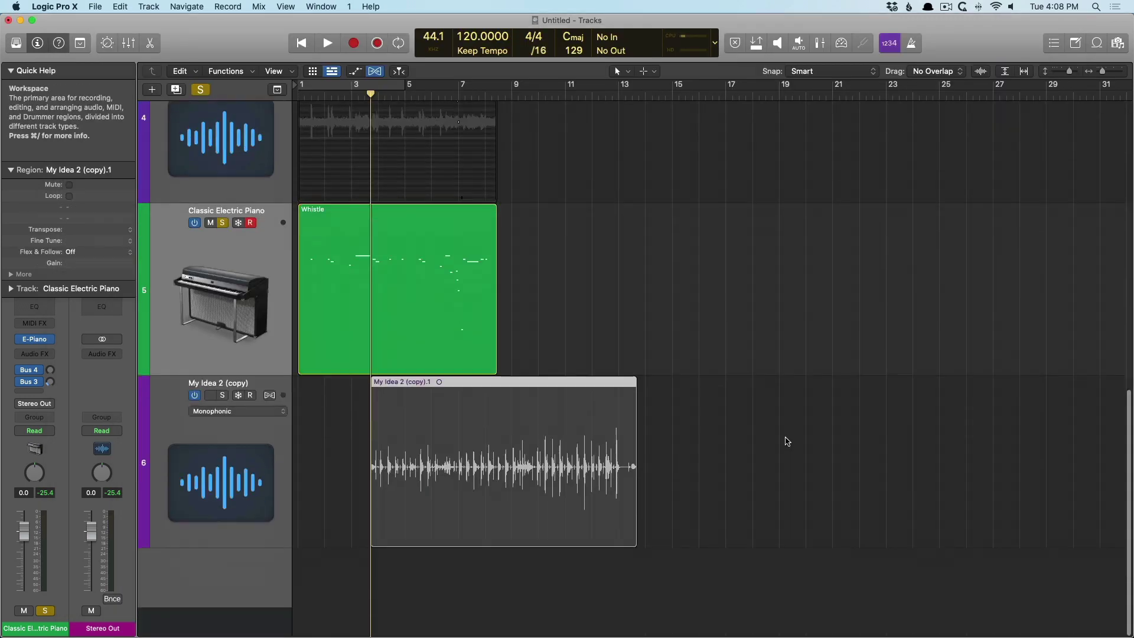
pyautogui.click(199, 462)
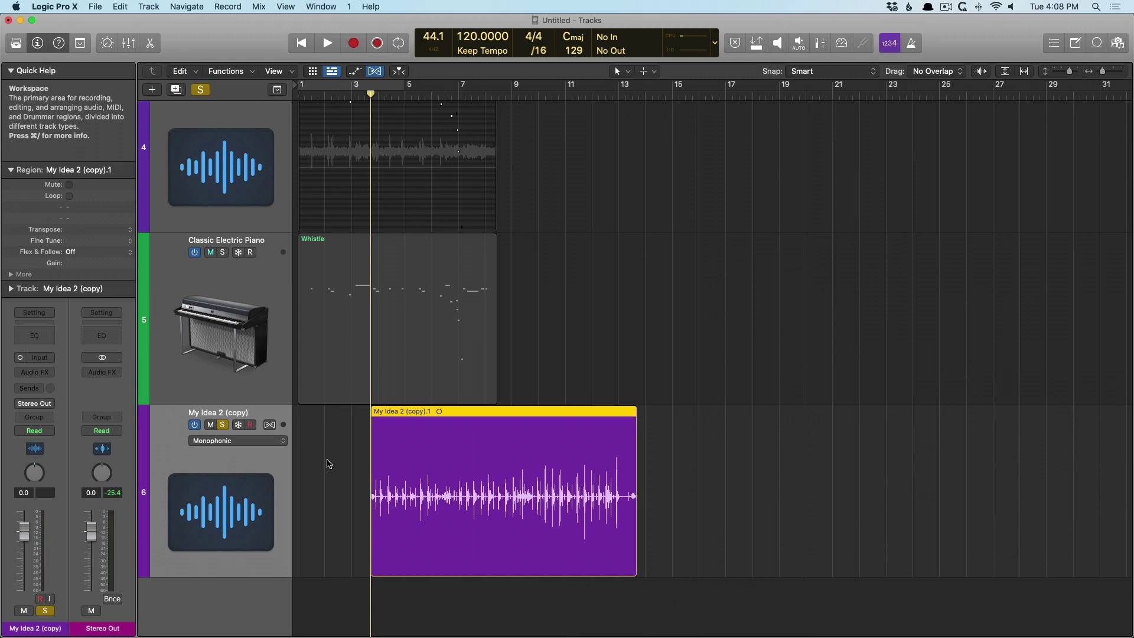
pyautogui.press('Return')
pyautogui.press('space')
pyautogui.click(210, 252)
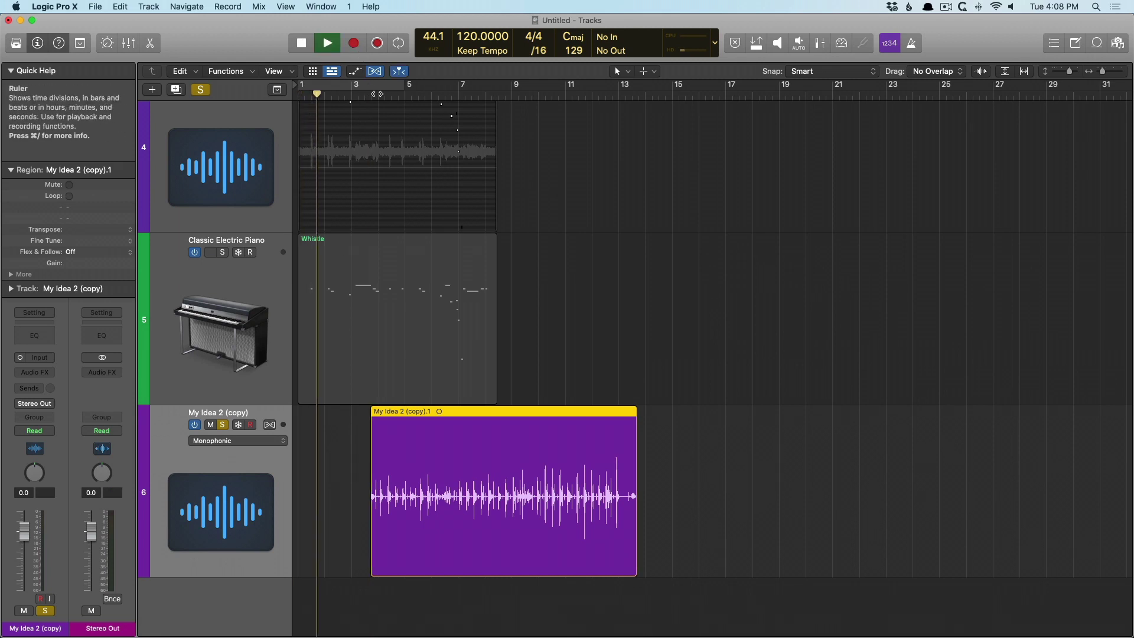
pyautogui.click(378, 94)
pyautogui.moveTo(351, 420); pyautogui.dragTo(721, 614)
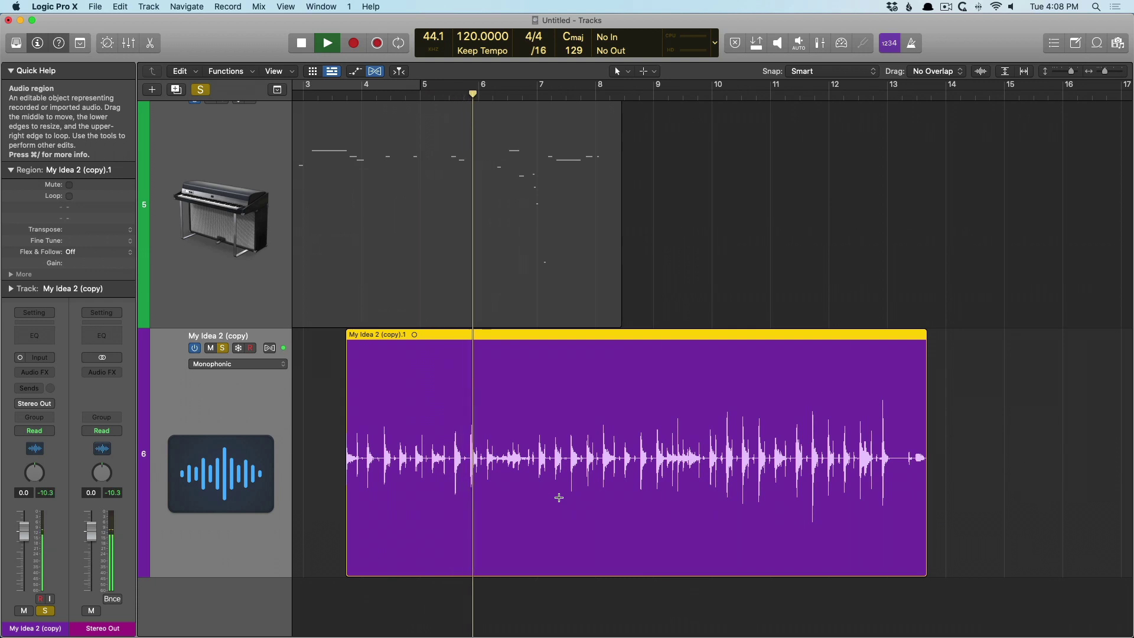
pyautogui.keyDown('ctrl'); pyautogui.keyDown('alt'); pyautogui.click(558, 498); pyautogui.keyUp('alt'); pyautogui.keyUp('ctrl')
pyautogui.keyDown('ctrl'); pyautogui.keyDown('alt'); pyautogui.click(558, 497); pyautogui.keyUp('alt'); pyautogui.keyUp('ctrl')
pyautogui.press('space')
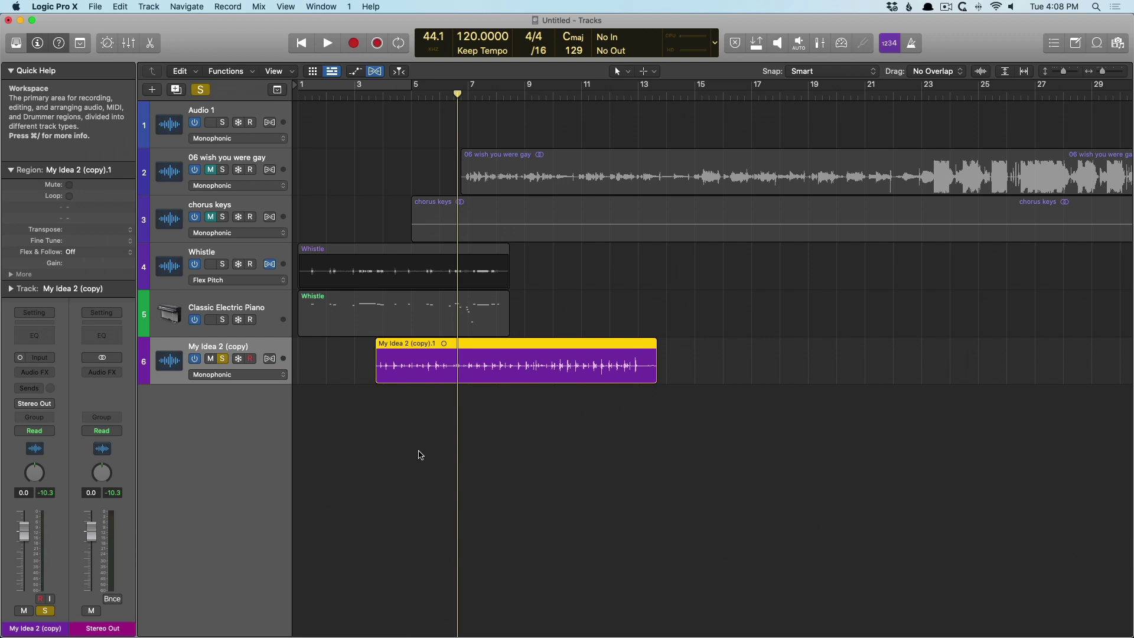
pyautogui.press('super+Tab')
pyautogui.press('super+Tab')
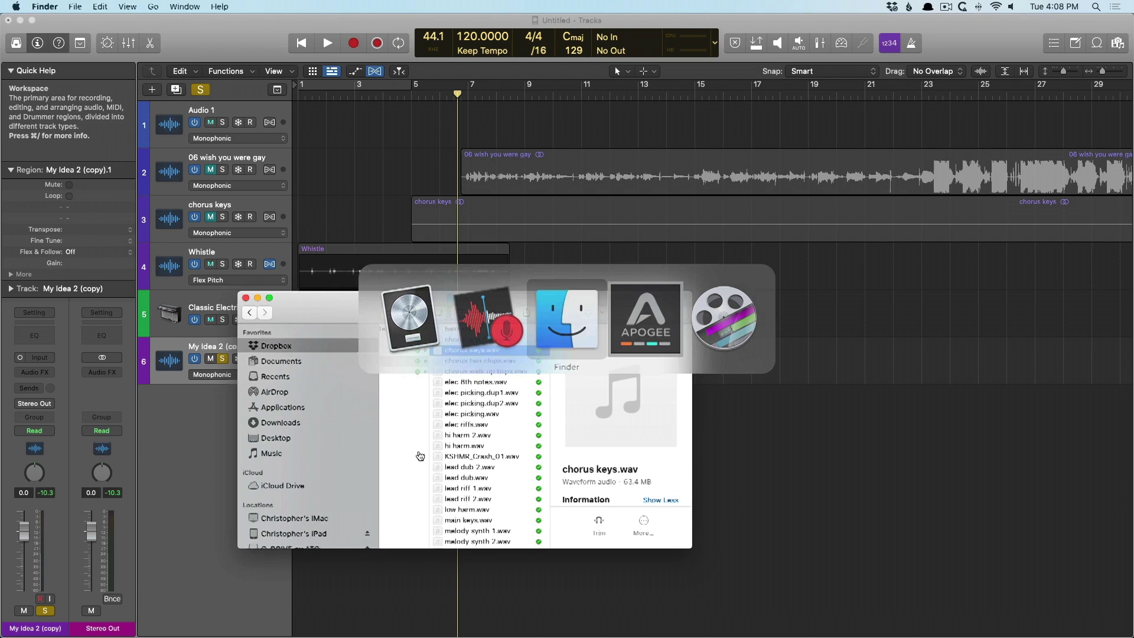
# Open the Trap project from iCloud Drive > GarageBand for iOS in Logic Pro X (10.5.1)
pyautogui.click(288, 487)
pyautogui.click(431, 341)
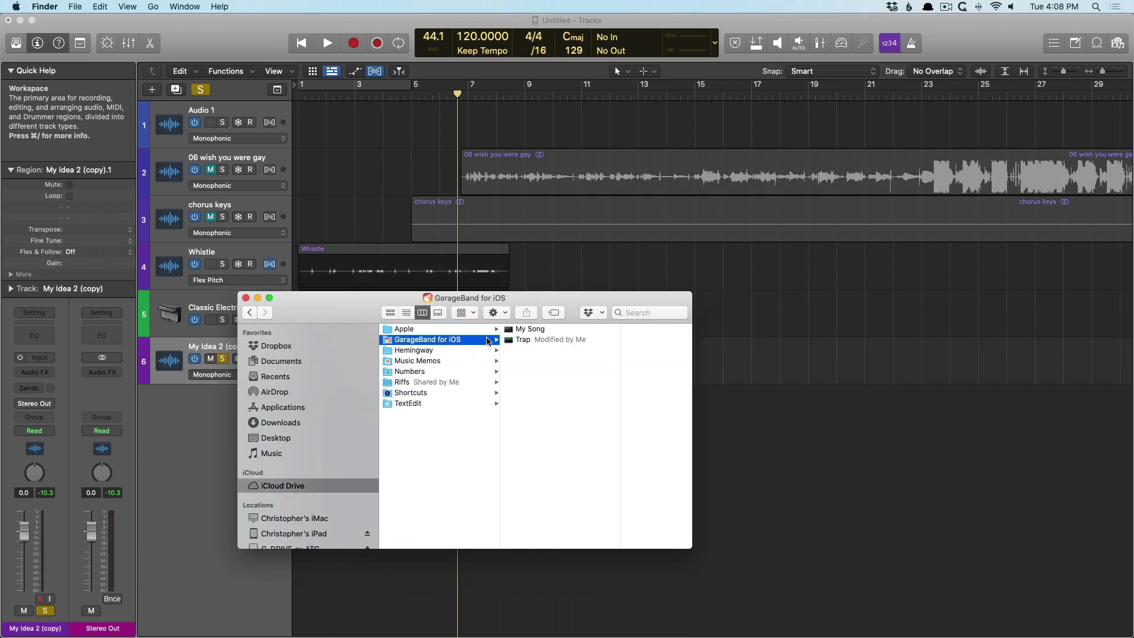
pyautogui.click(534, 339)
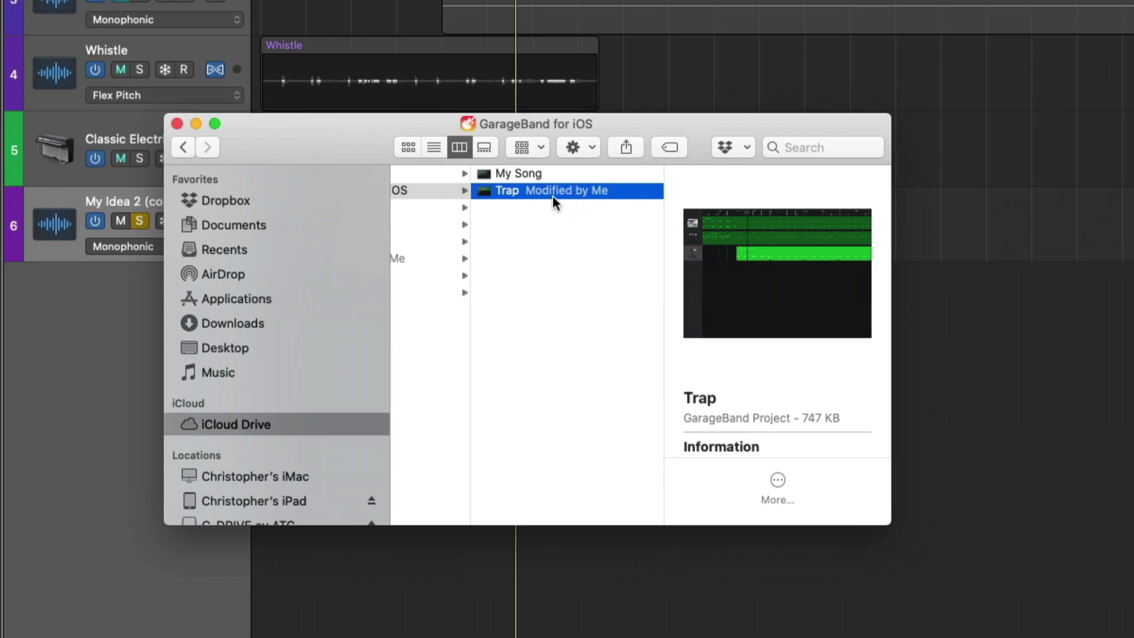
pyautogui.rightClick(550, 189)
pyautogui.moveTo(590, 197)
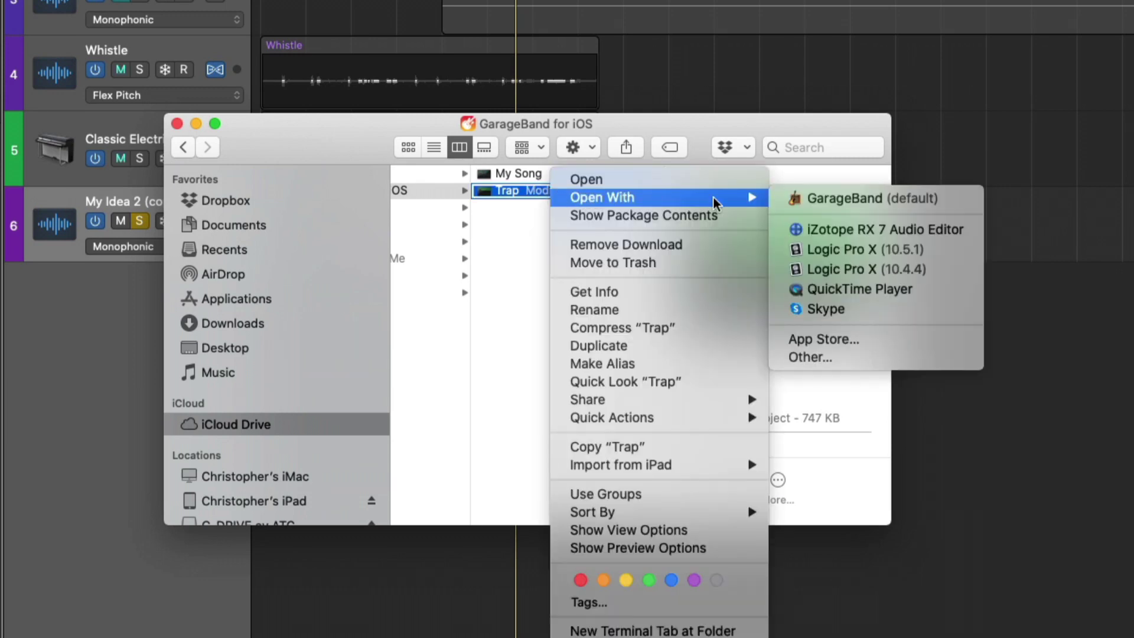
pyautogui.click(820, 256)
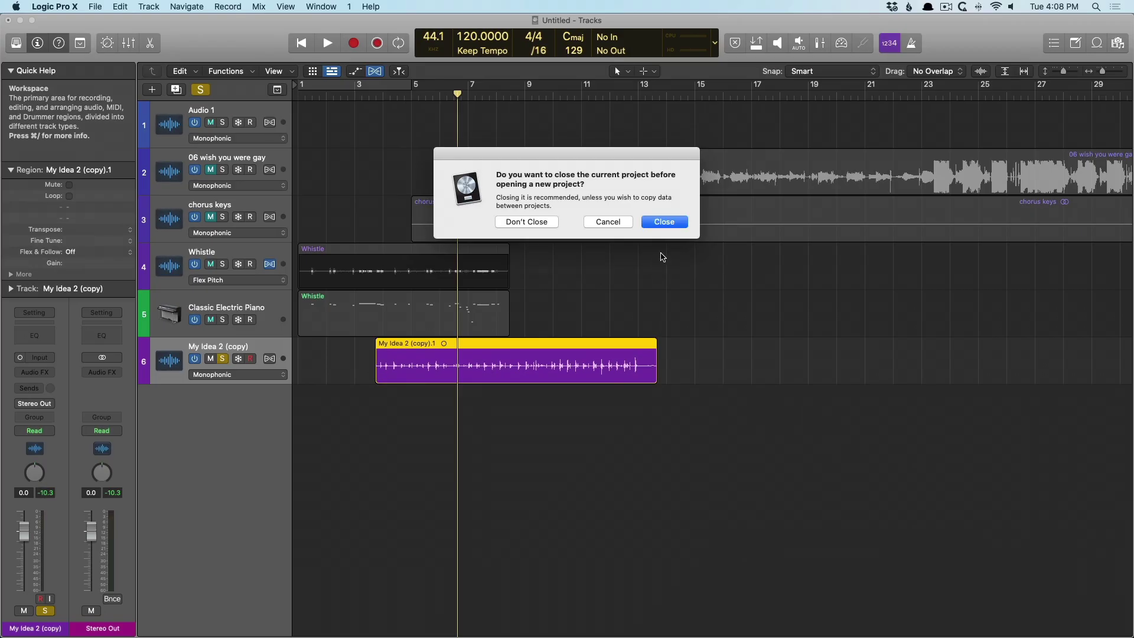
pyautogui.click(664, 226)
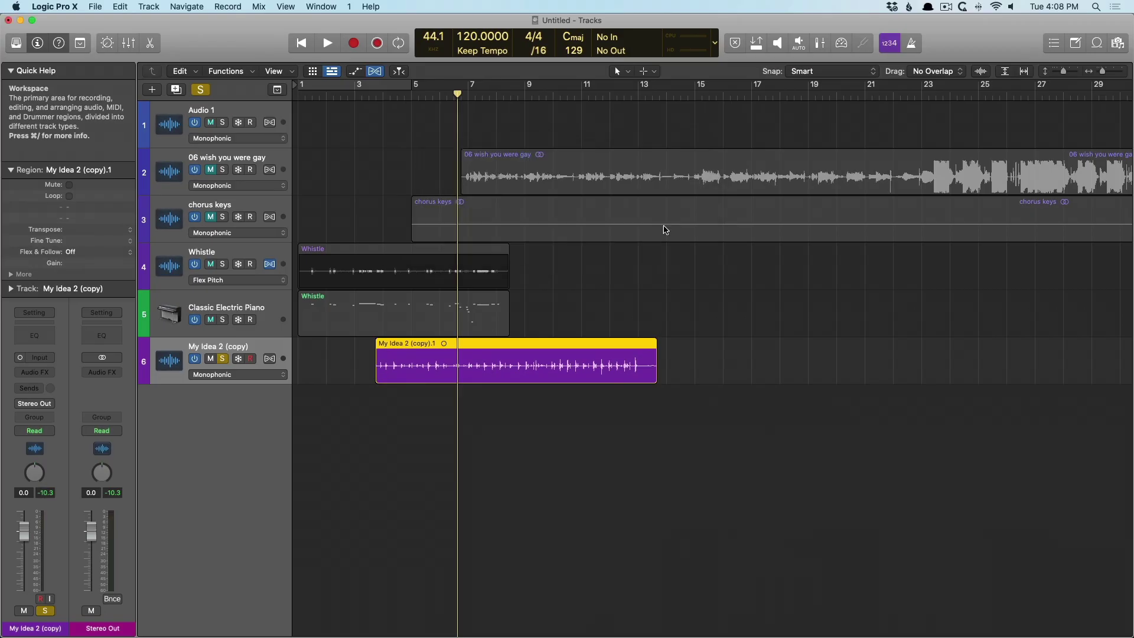
# Discard the untitled project and save the Trap song as Trap3.logicx in the Logic folder
pyautogui.click(528, 220)
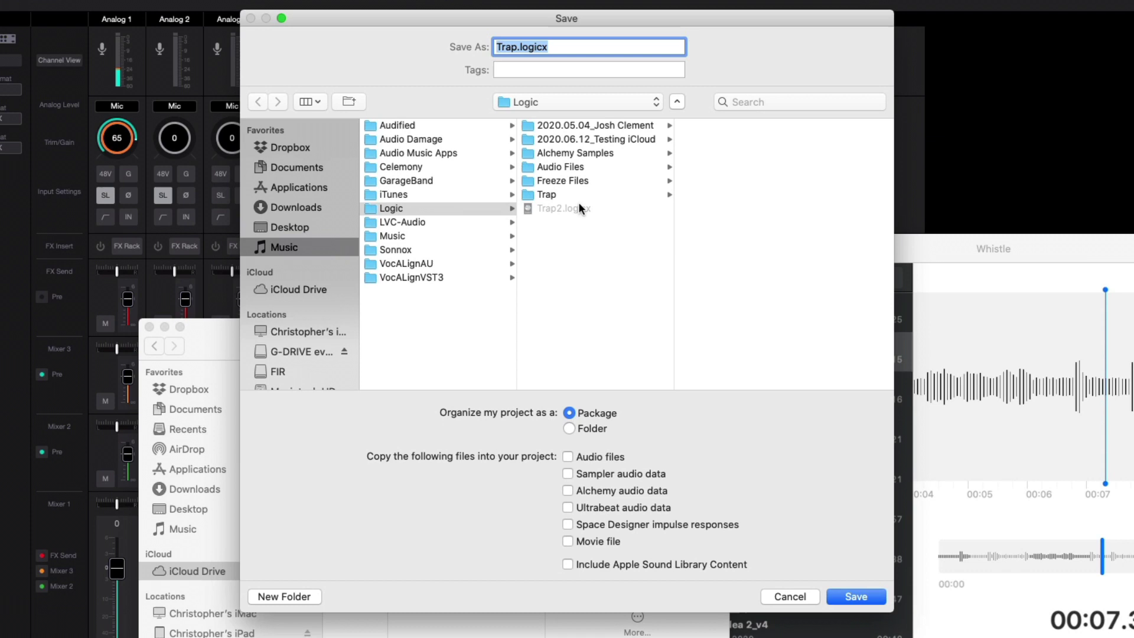
pyautogui.press('Left')
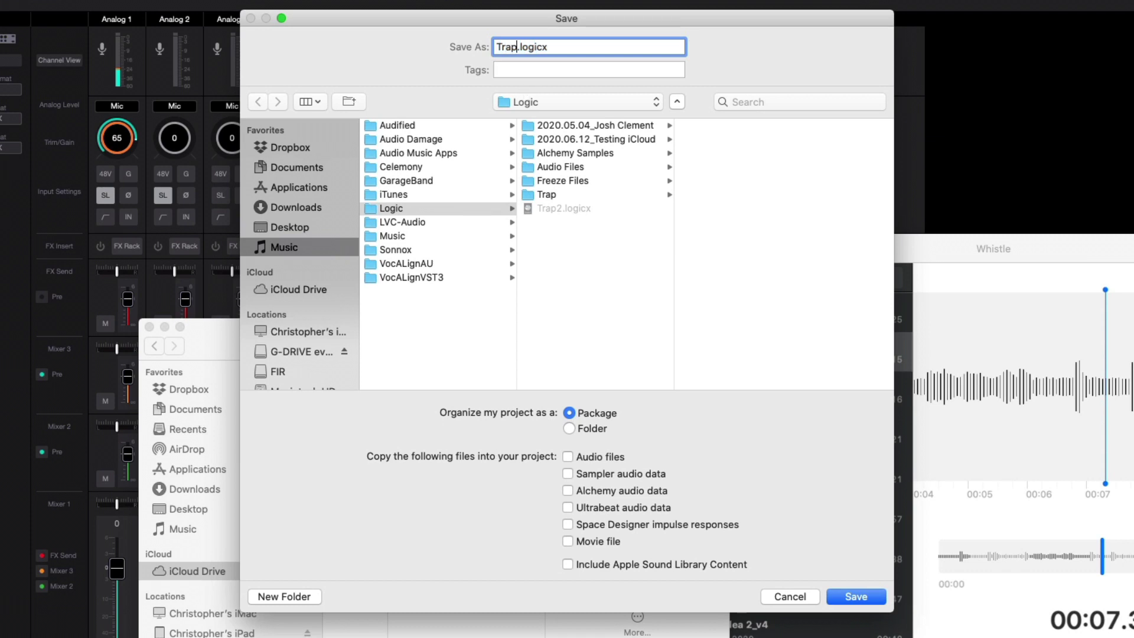
pyautogui.write('3')
pyautogui.click(854, 596)
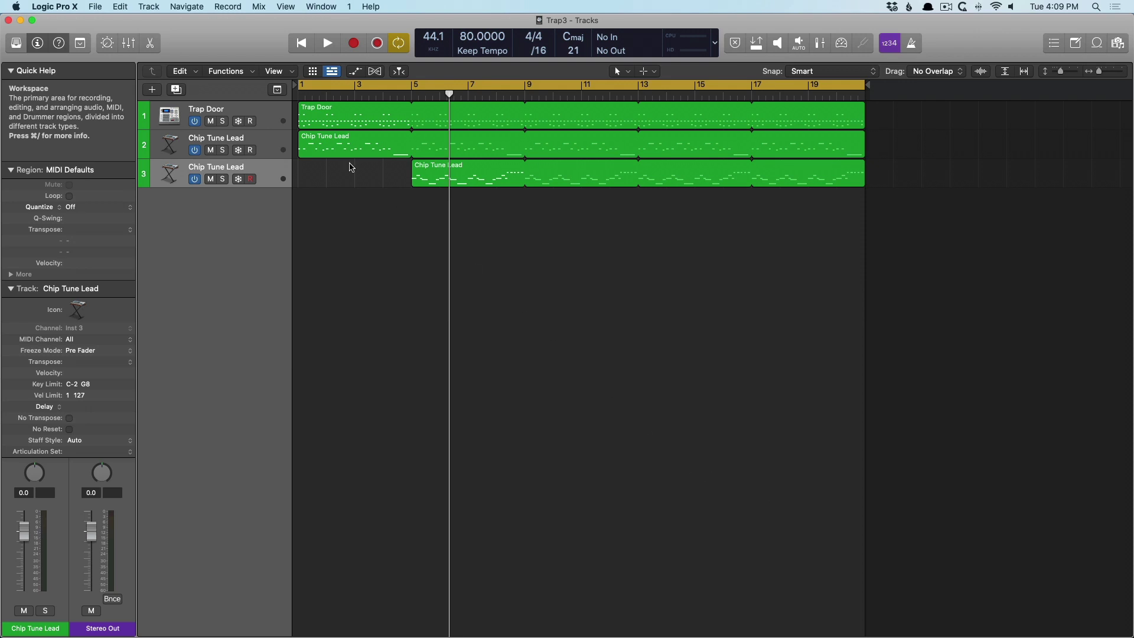
# Set the velocity of the long low note ending the Chip Tune Lead region to 89
pyautogui.click(323, 118)
pyautogui.doubleClick(322, 118)
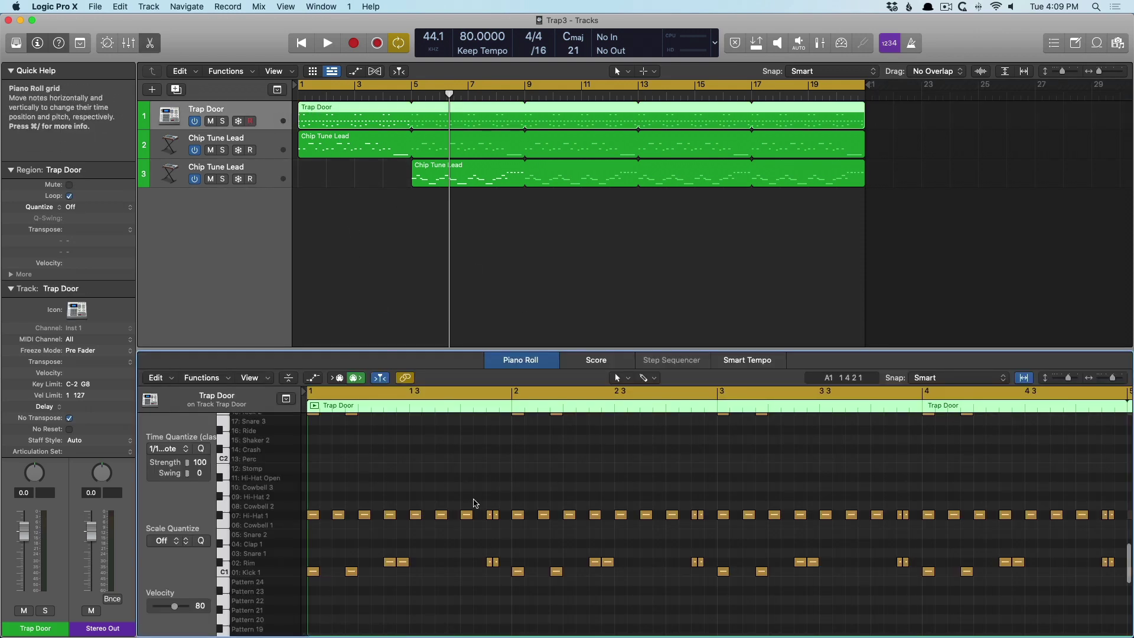
pyautogui.click(279, 142)
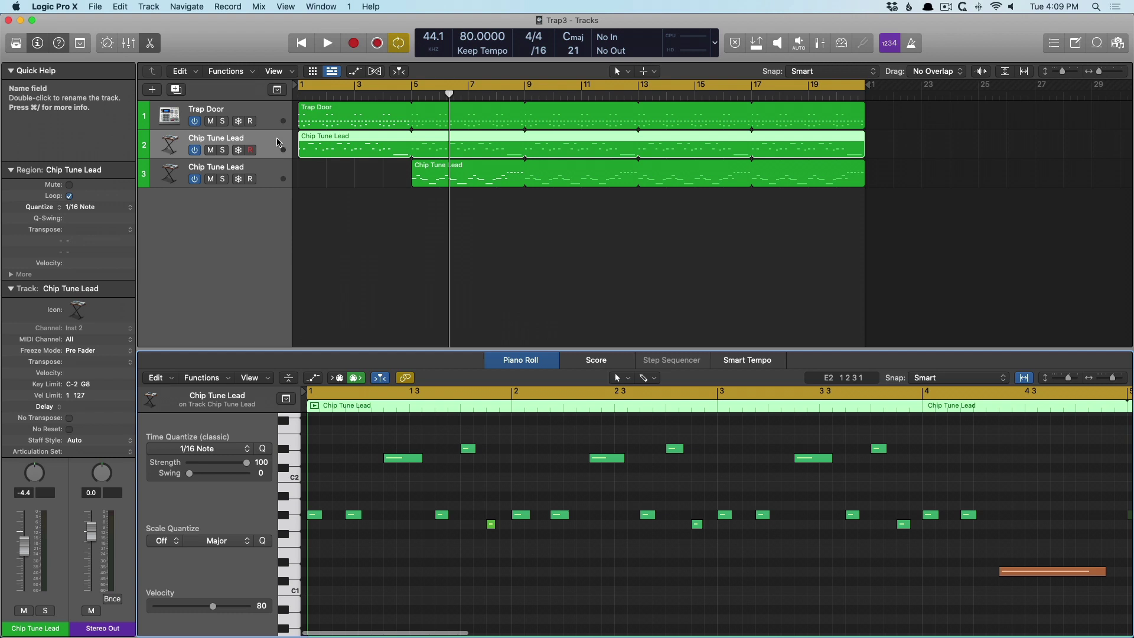
pyautogui.press('e')
pyautogui.press('e')
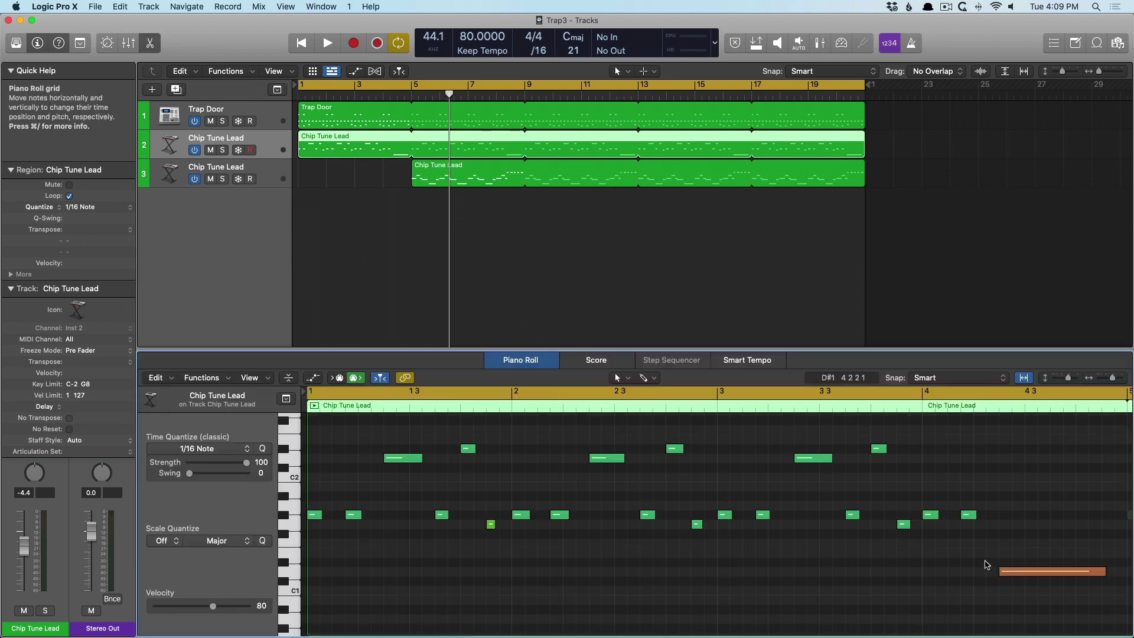
pyautogui.click(1003, 571)
pyautogui.moveTo(214, 606); pyautogui.dragTo(217, 608)
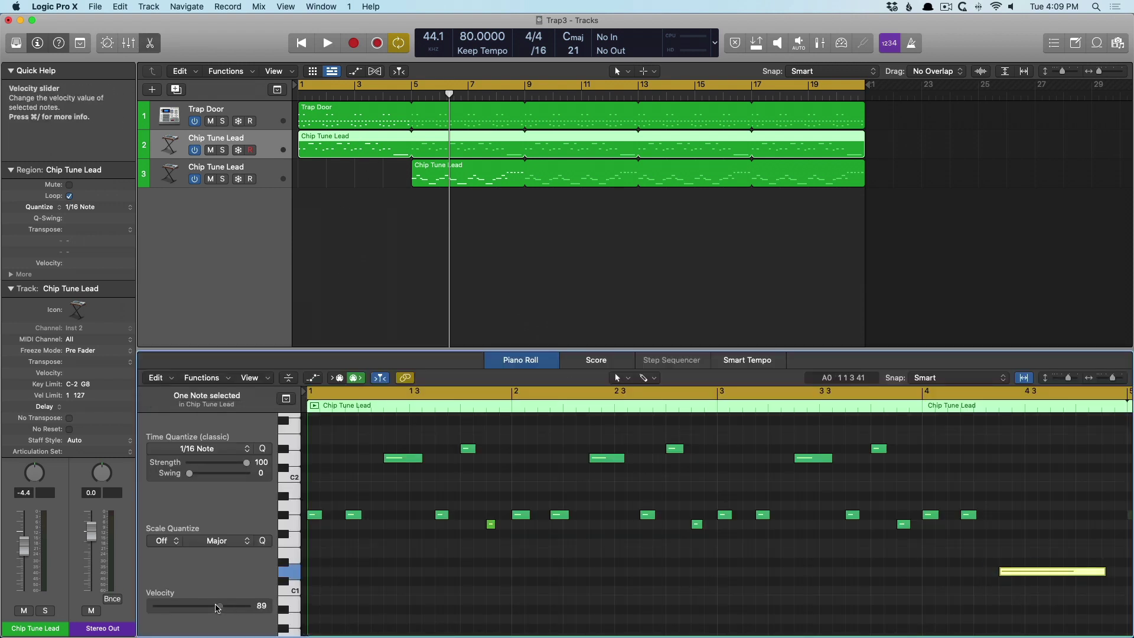
pyautogui.press('e')
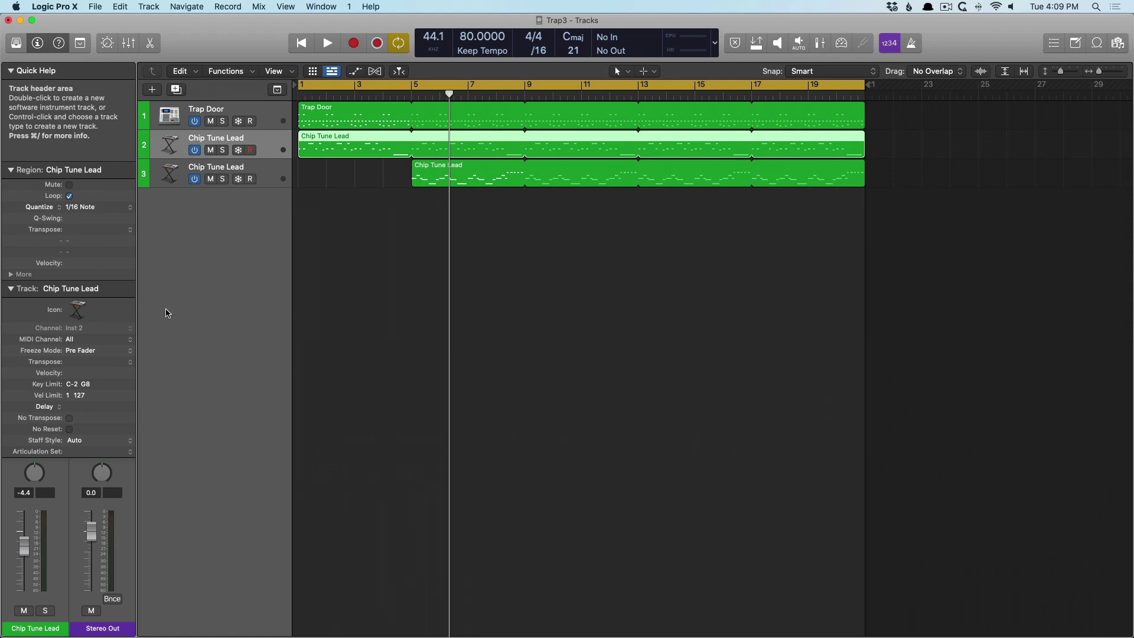
# Play the Trap3 song from the start to audition the change
pyautogui.press('Return')
pyautogui.press('space')
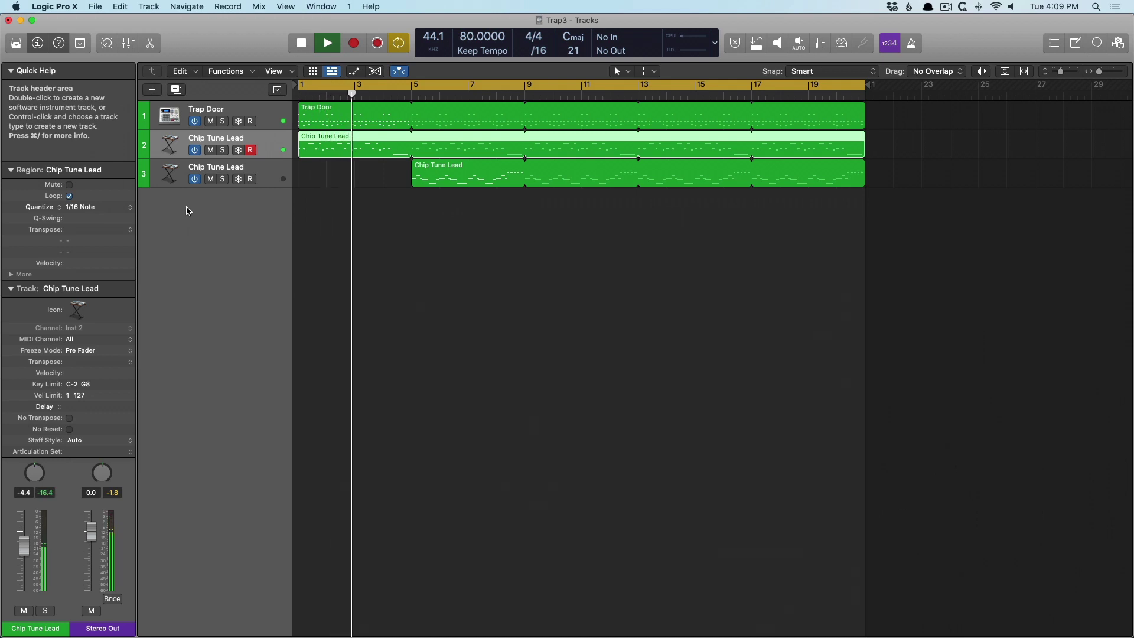
pyautogui.press('space')
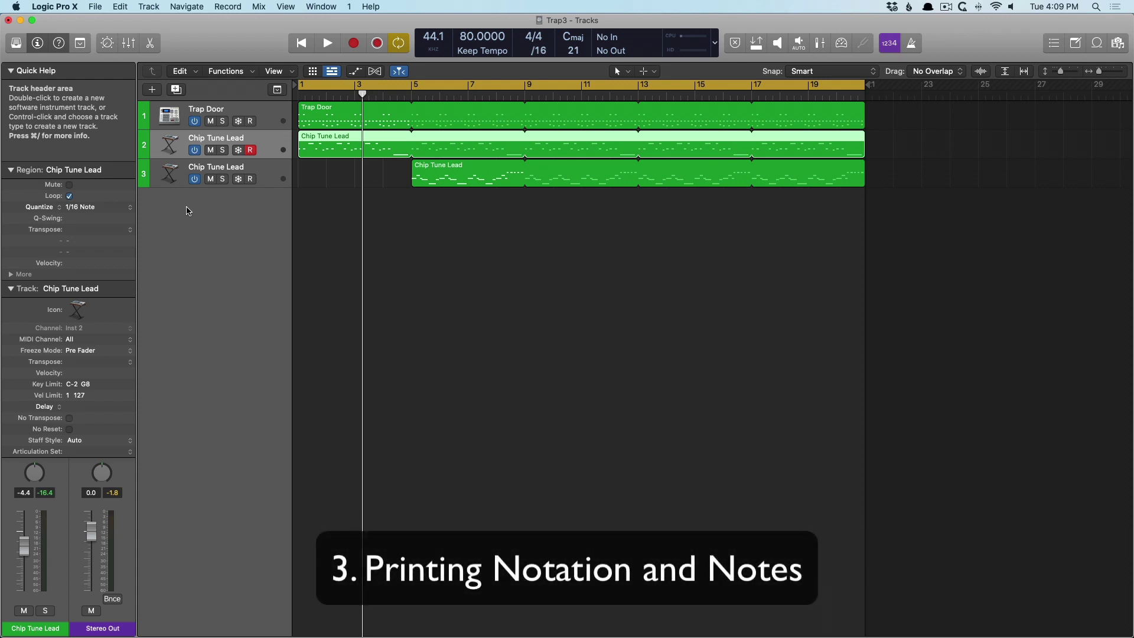
# With no regions selected, open the song's score in Page View and bring up Layout > Numbers and Names
pyautogui.click(180, 121)
pyautogui.keyDown('shift'); pyautogui.click(175, 174); pyautogui.keyUp('shift')
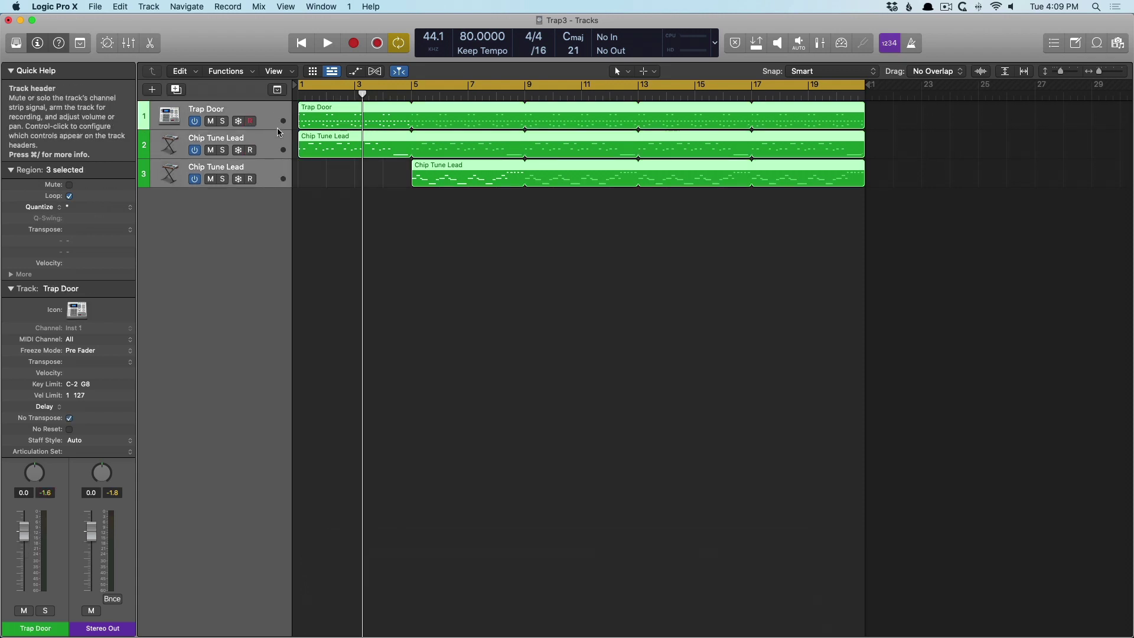
pyautogui.click(376, 213)
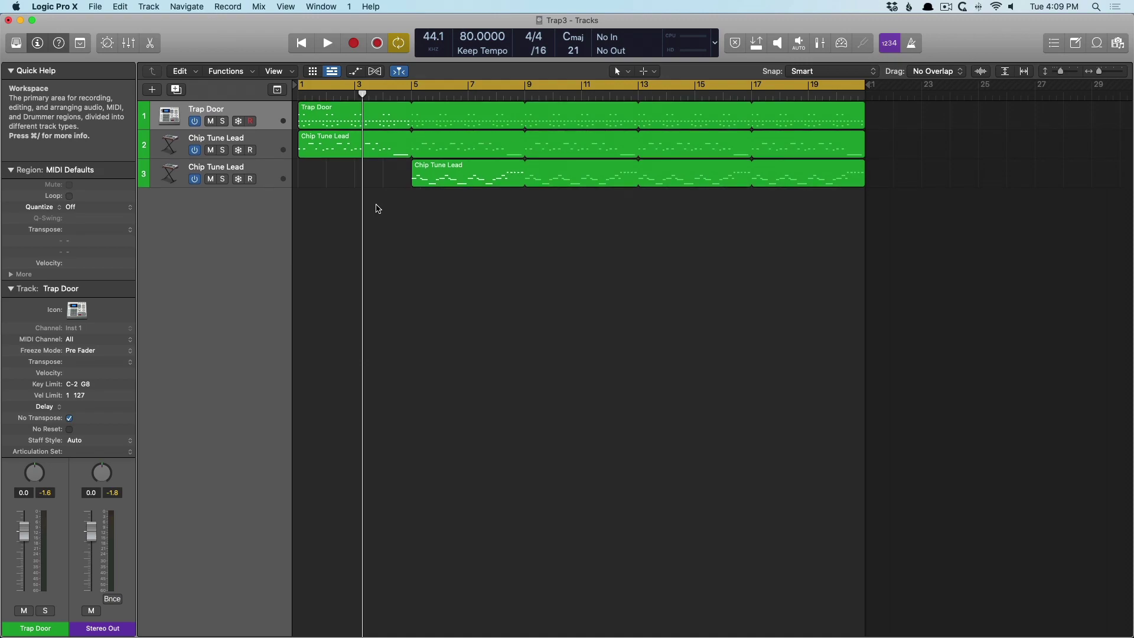
pyautogui.press('n')
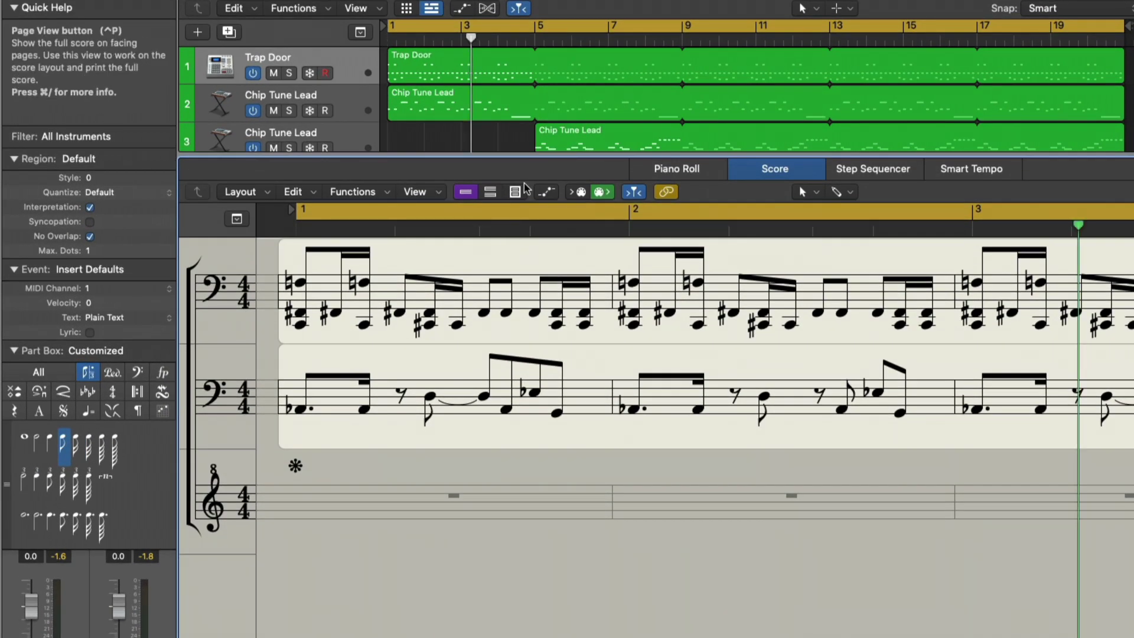
pyautogui.click(515, 191)
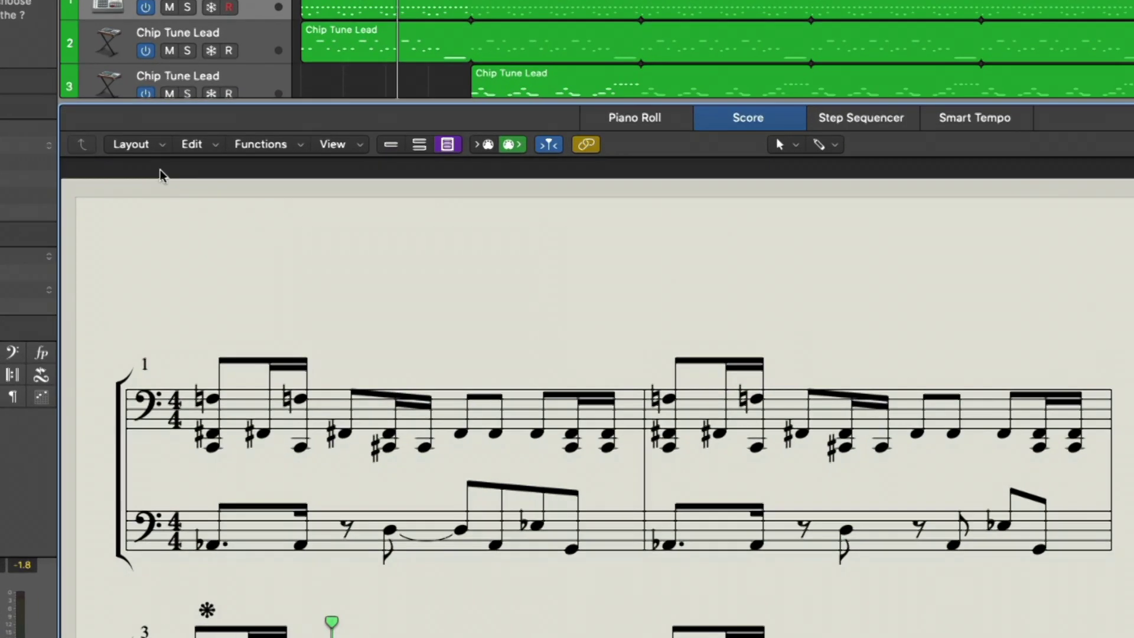
pyautogui.click(265, 193)
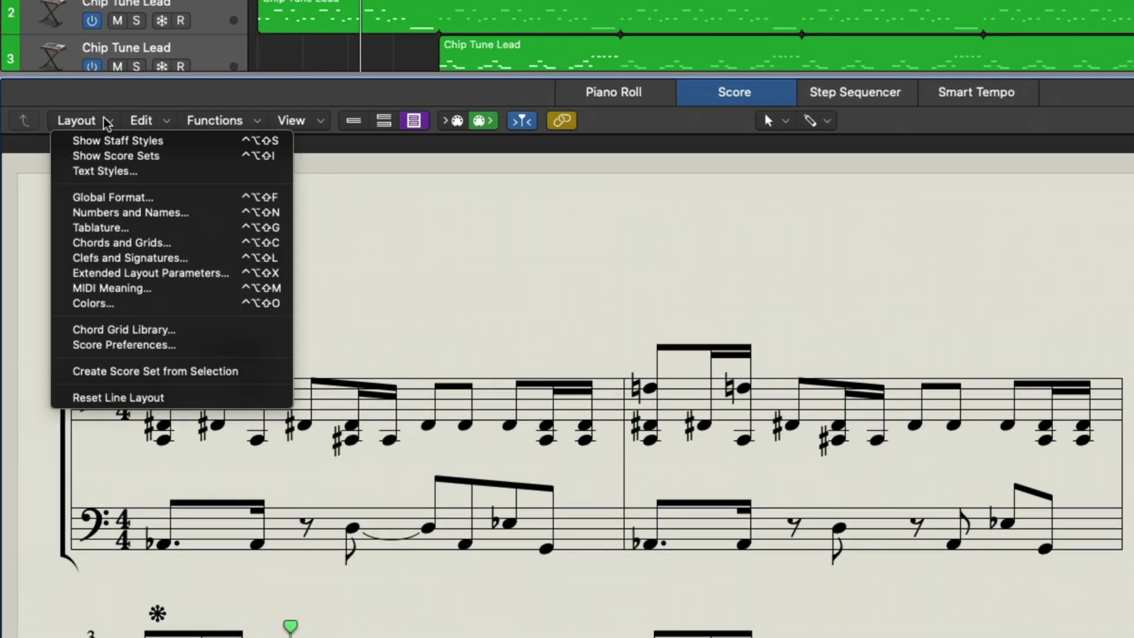
pyautogui.click(131, 213)
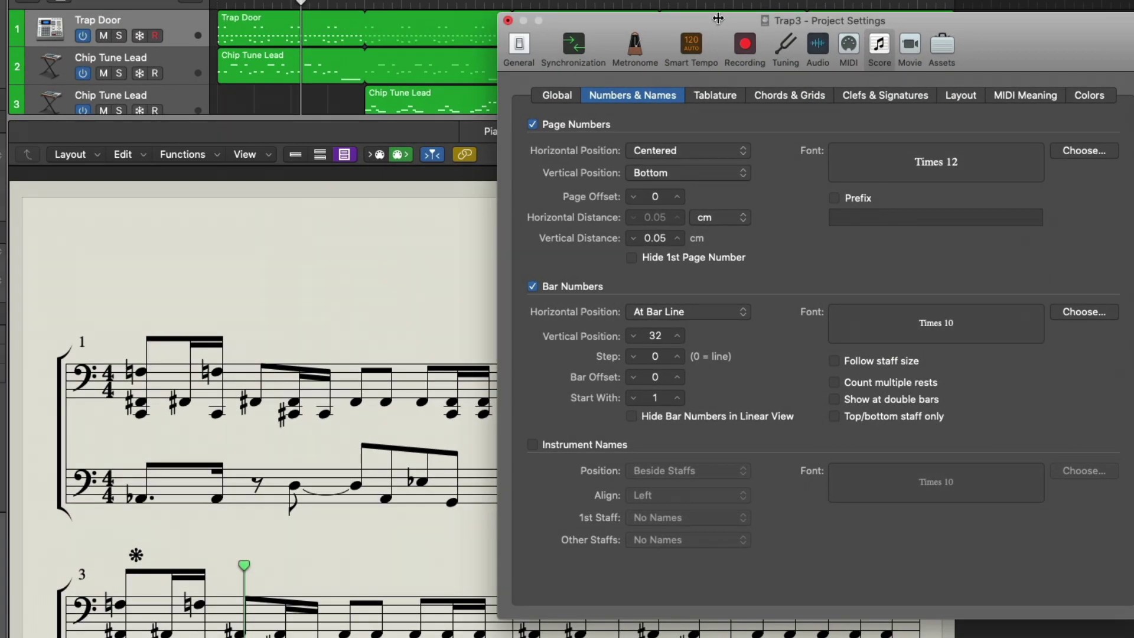
# Enable Instrument Names with Full Names for the 1st Staff and Other Staffs, then close Project Settings
pyautogui.moveTo(717, 19); pyautogui.dragTo(690, 43)
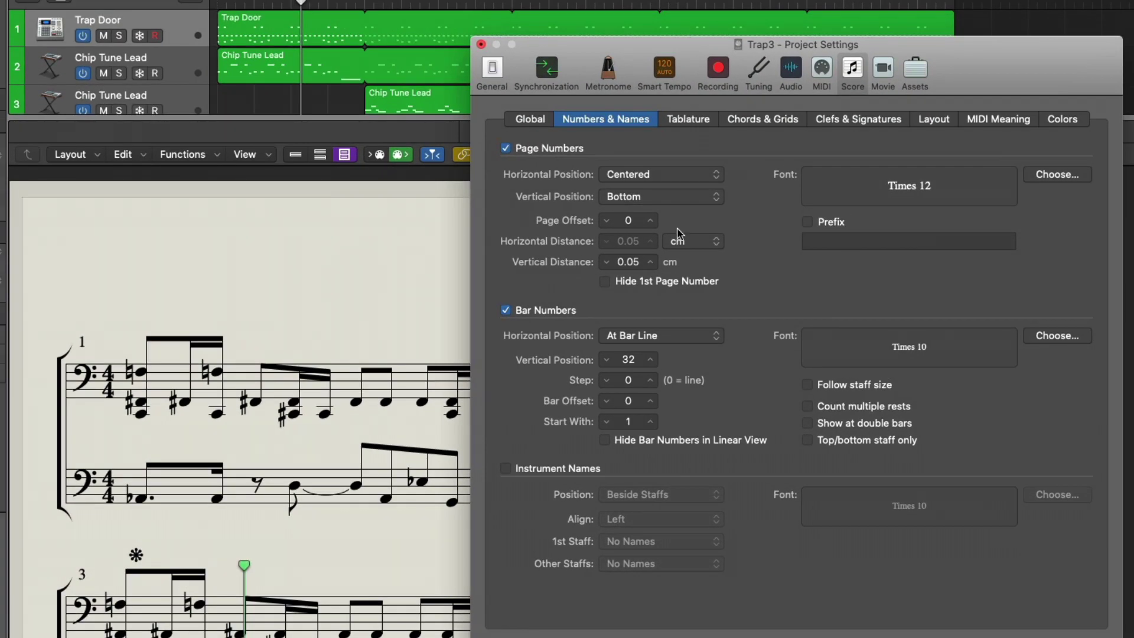
pyautogui.click(506, 469)
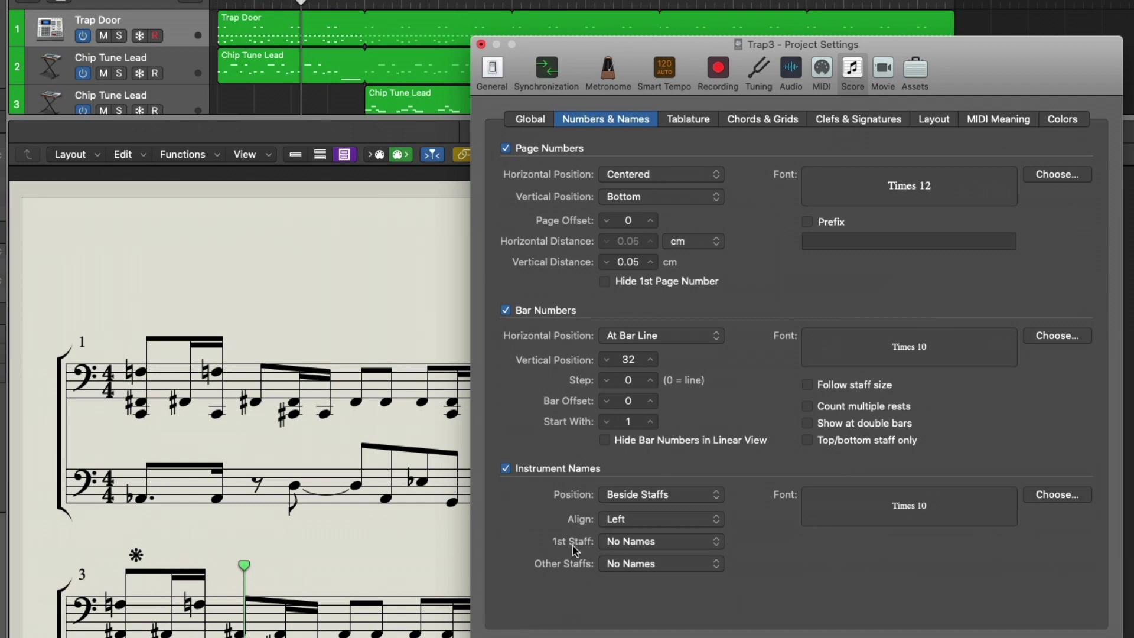
pyautogui.click(618, 543)
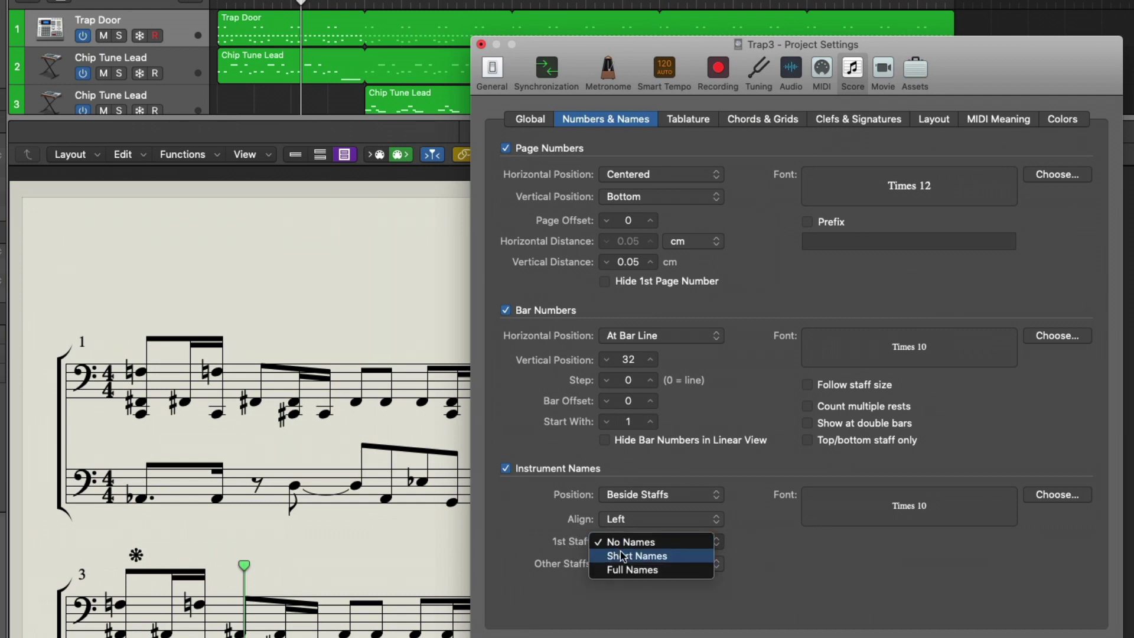
pyautogui.click(623, 568)
pyautogui.click(623, 565)
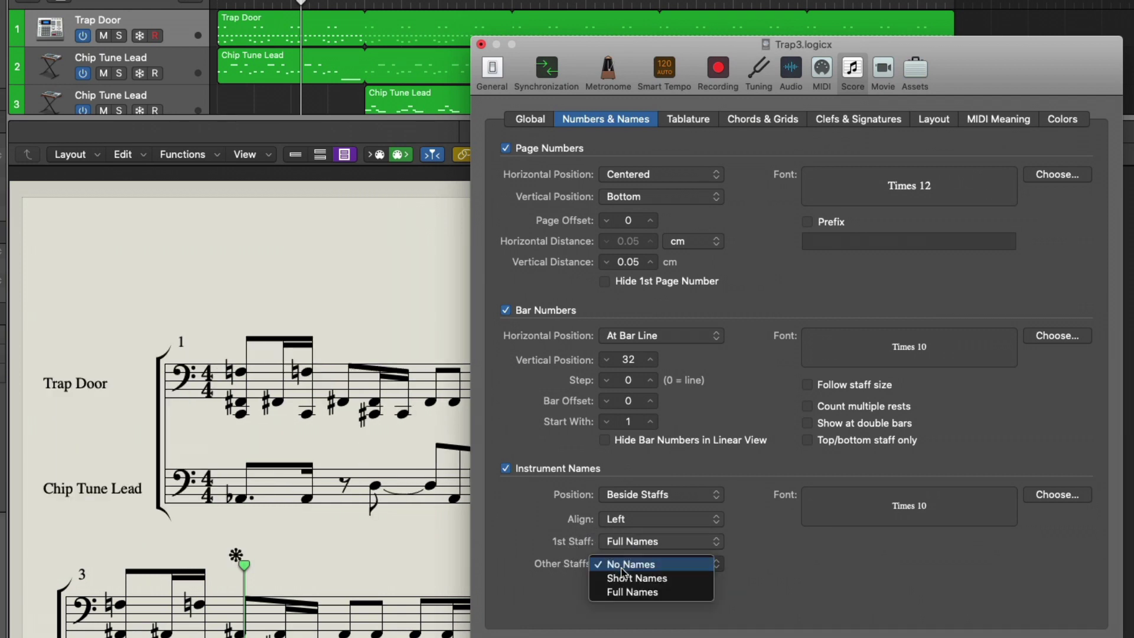
pyautogui.click(623, 594)
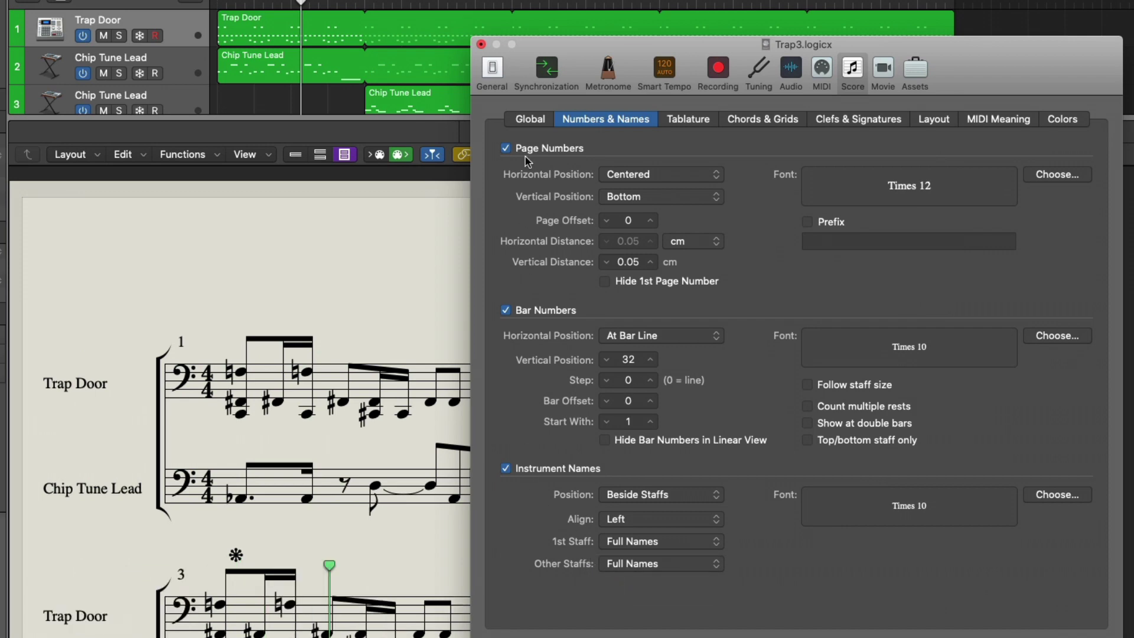
pyautogui.click(482, 45)
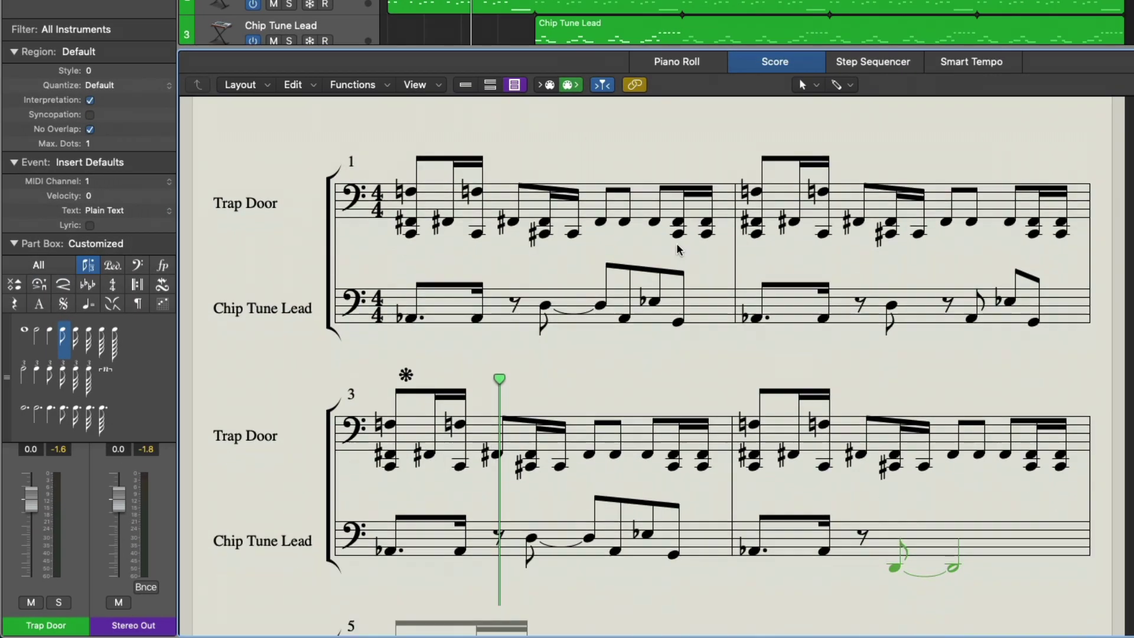
pyautogui.scroll(-2, 76, 248)
pyautogui.scroll(-15, 247, 178)
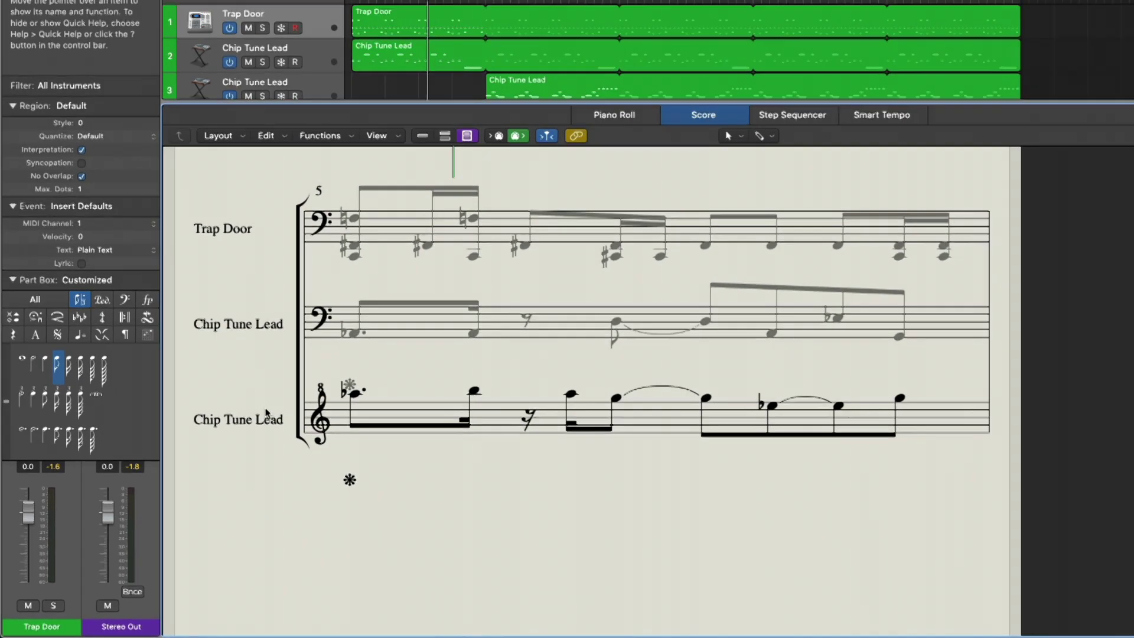
# Filter Apple Loops to Strings > Orchestral and drag Capitol D Violas in at bar 1 as track four
pyautogui.press('n')
pyautogui.press('o')
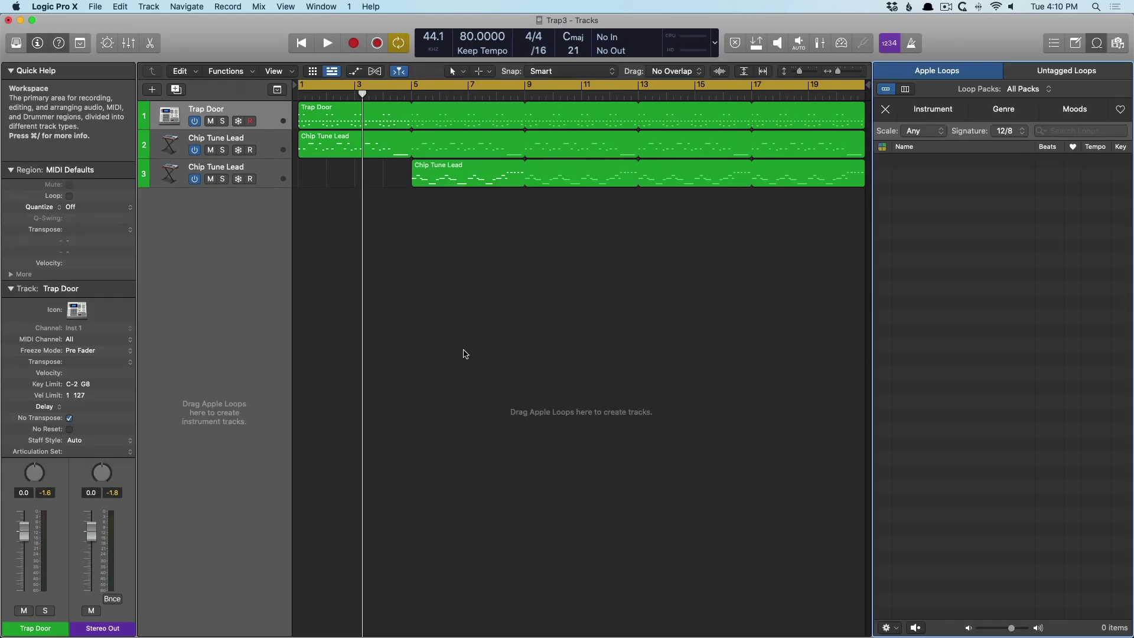
pyautogui.click(916, 111)
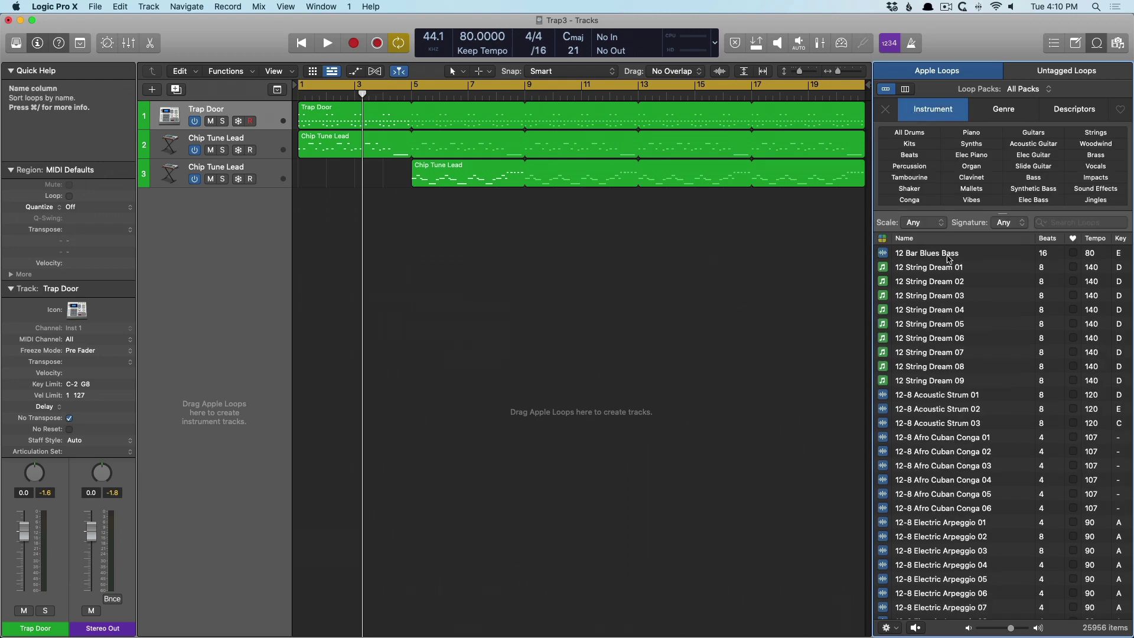
pyautogui.click(1094, 134)
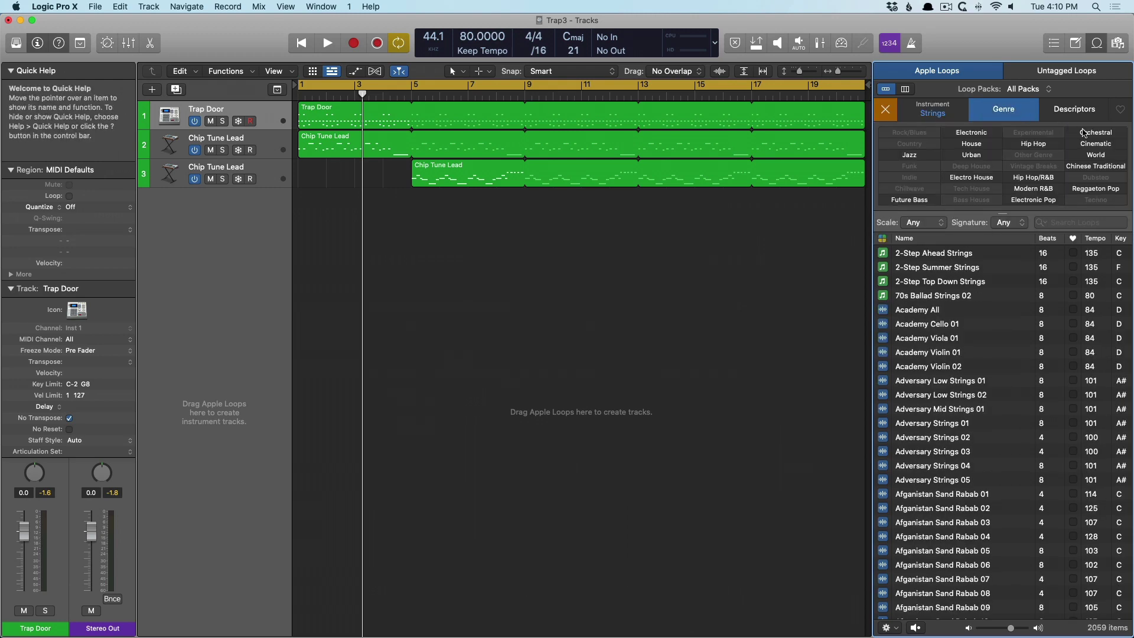
pyautogui.click(1095, 133)
pyautogui.scroll(-10, 925, 326)
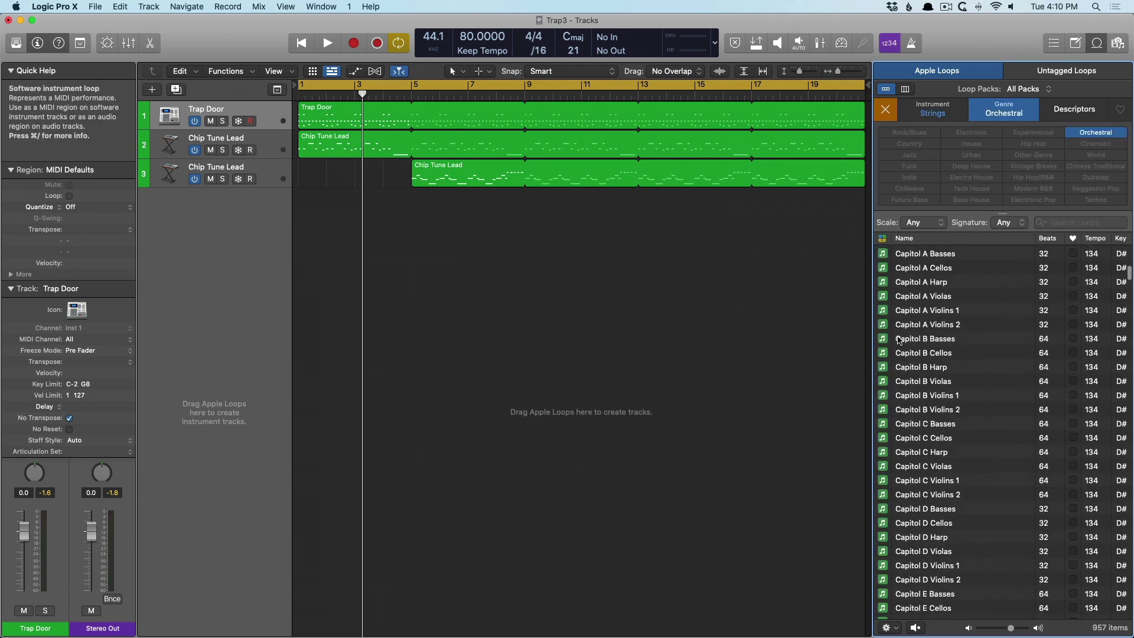
pyautogui.click(928, 333)
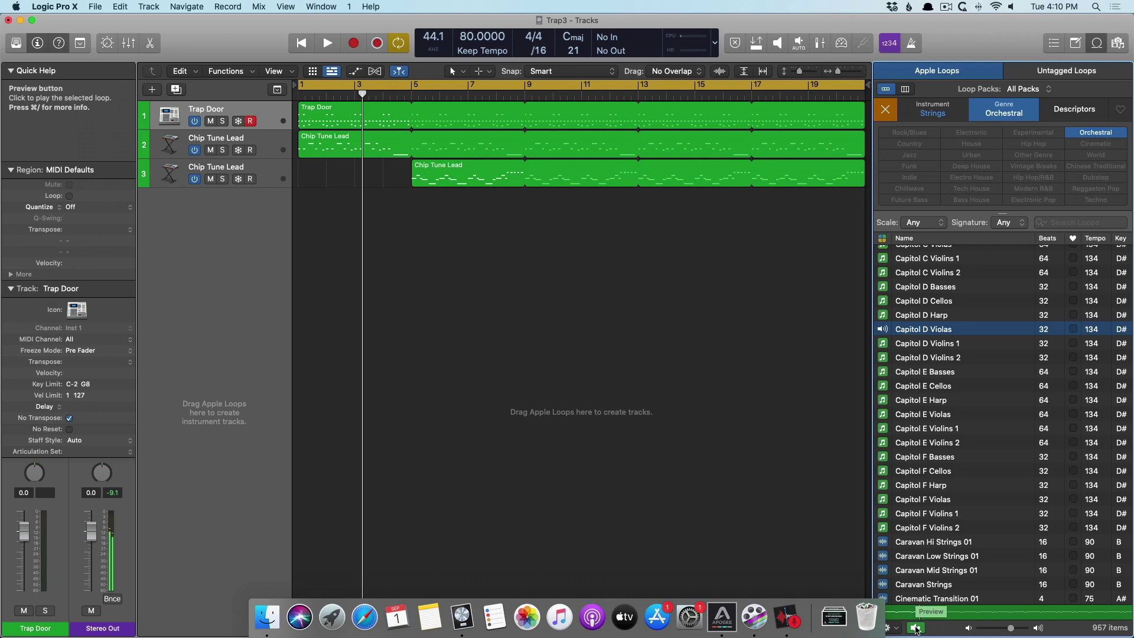
pyautogui.moveTo(921, 329); pyautogui.dragTo(301, 264)
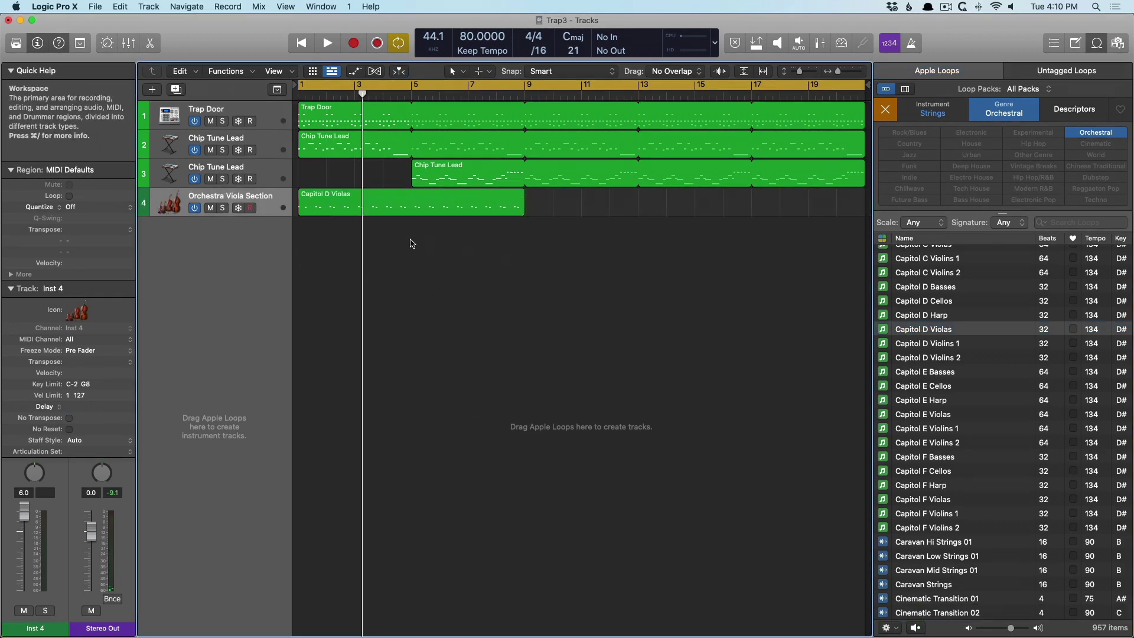
# Rename the Inst 4 viola channel to 'String' in the Mixer
pyautogui.press('n')
pyautogui.scroll(-3, 183, 354)
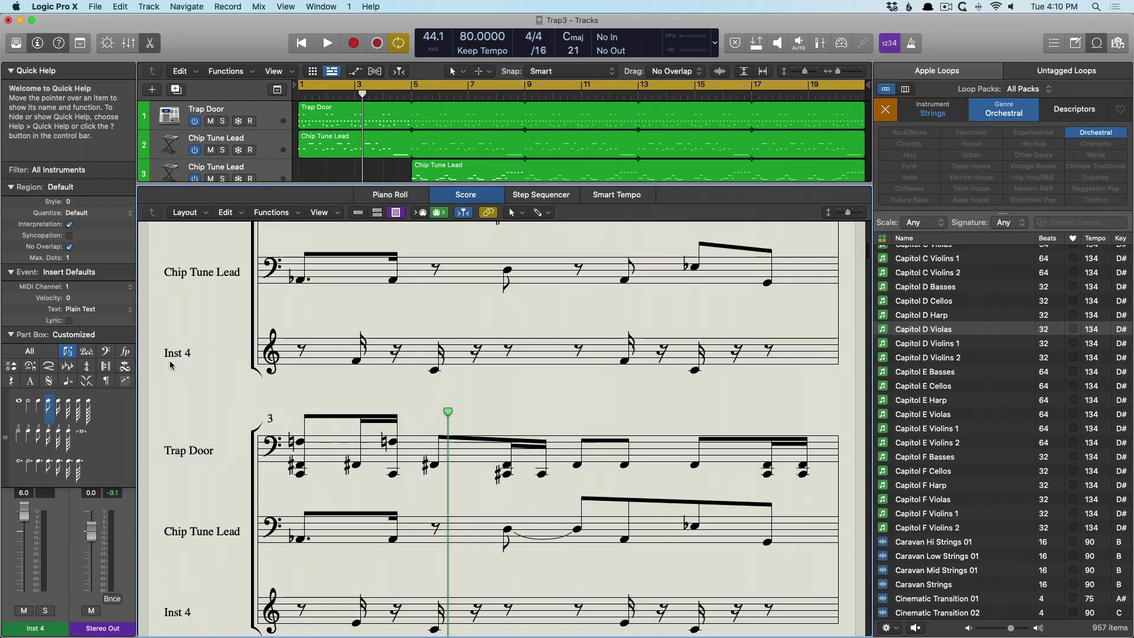
pyautogui.press('n')
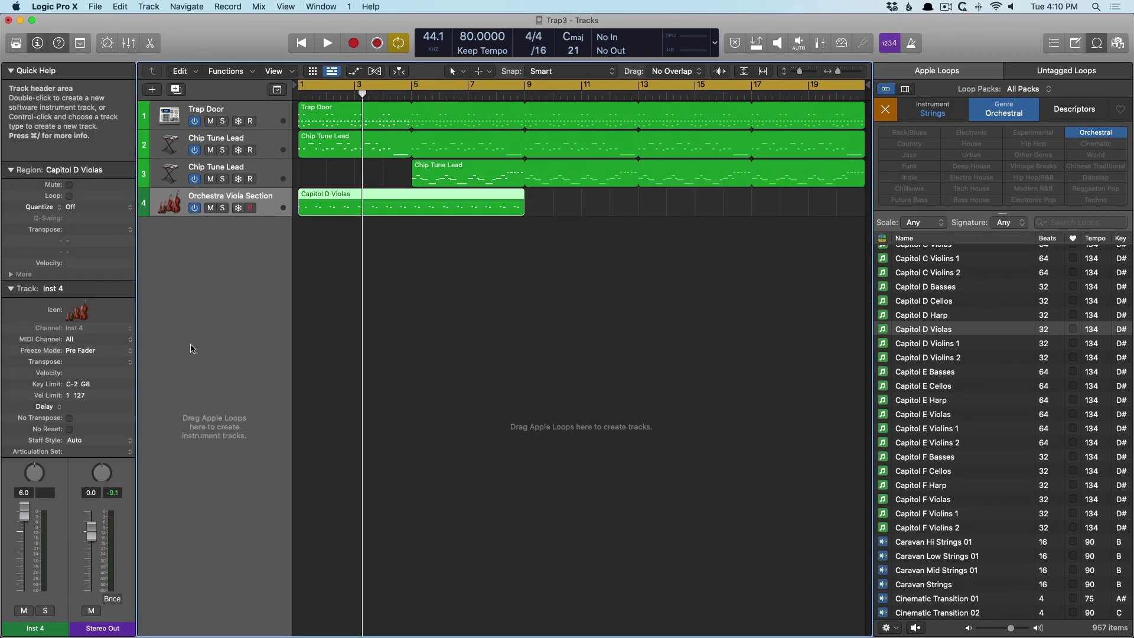
pyautogui.press('x')
pyautogui.doubleClick(336, 626)
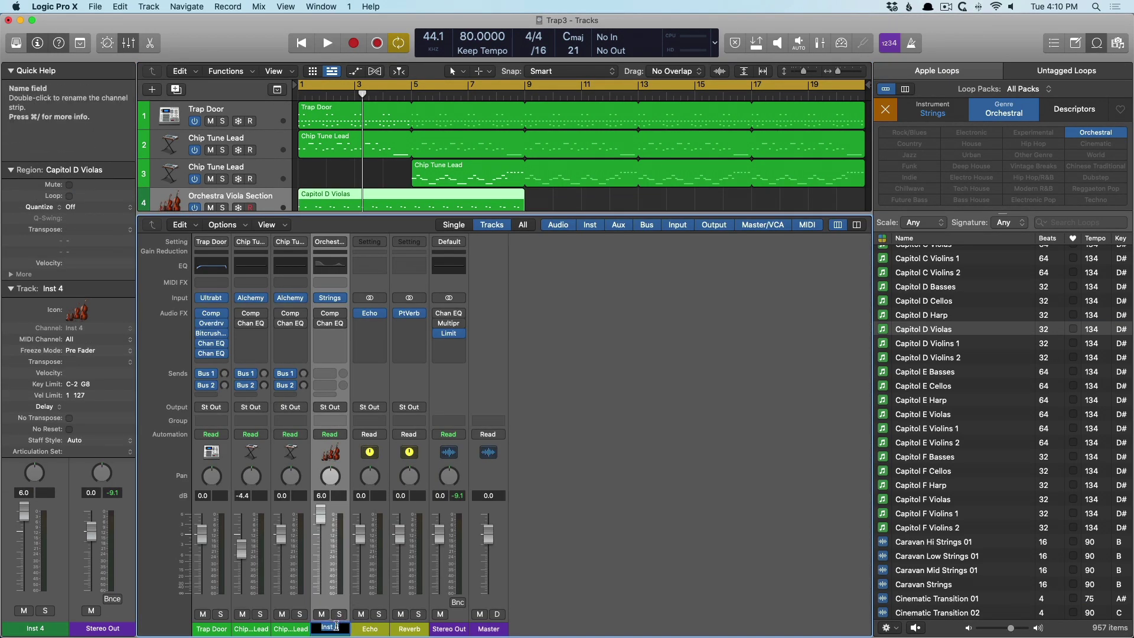
pyautogui.write('String')
pyautogui.press('Return')
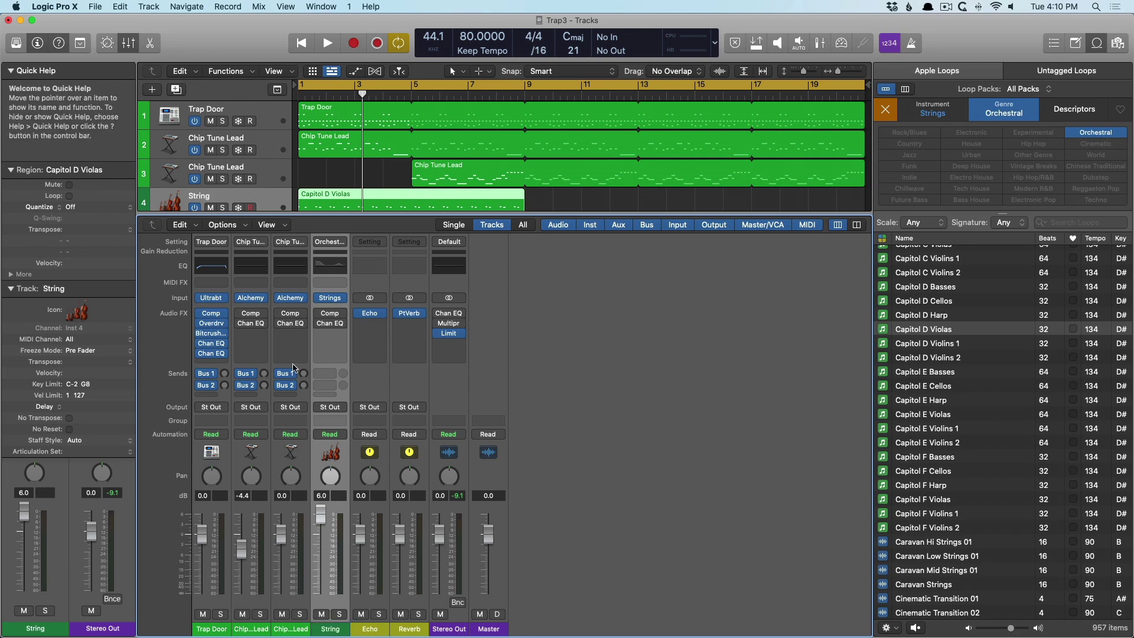
# Show the score of every track with no region selected
pyautogui.press('n')
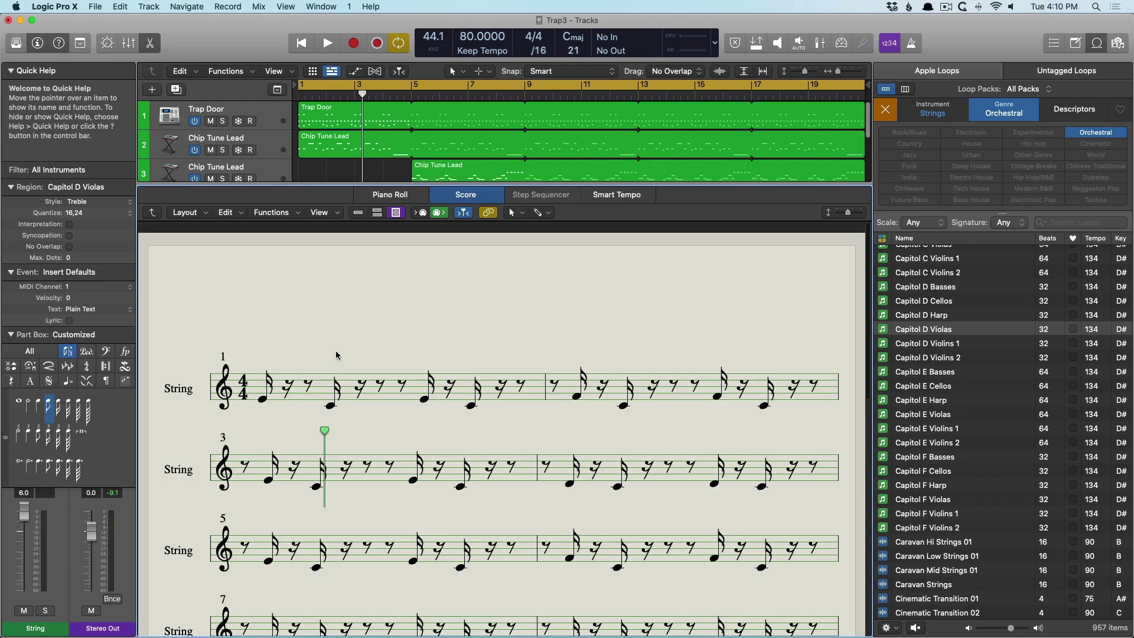
pyautogui.click(350, 170)
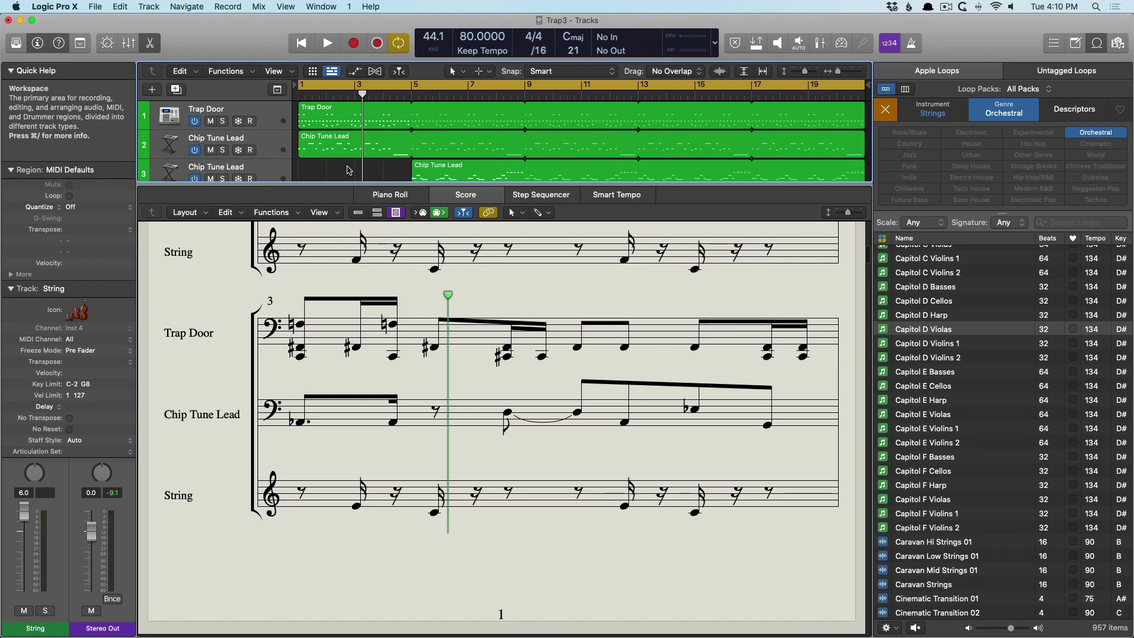
pyautogui.scroll(-5, 347, 290)
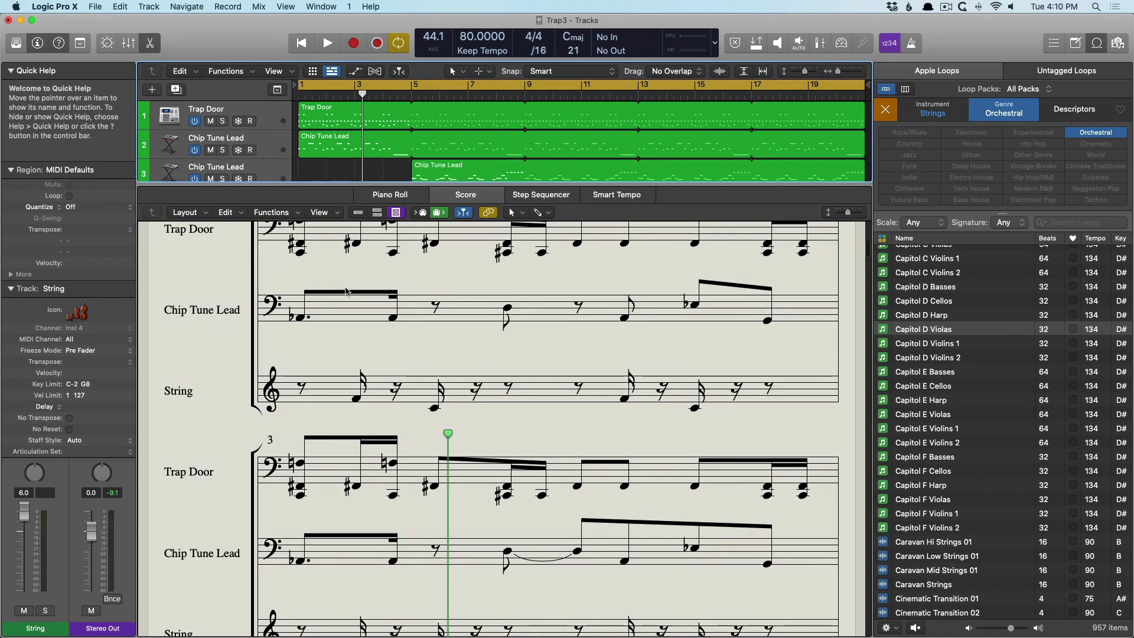
# Print the score via Save as PDF to the Desktop as Scoring.pdf, replacing the existing file
pyautogui.press('shift+super+p')
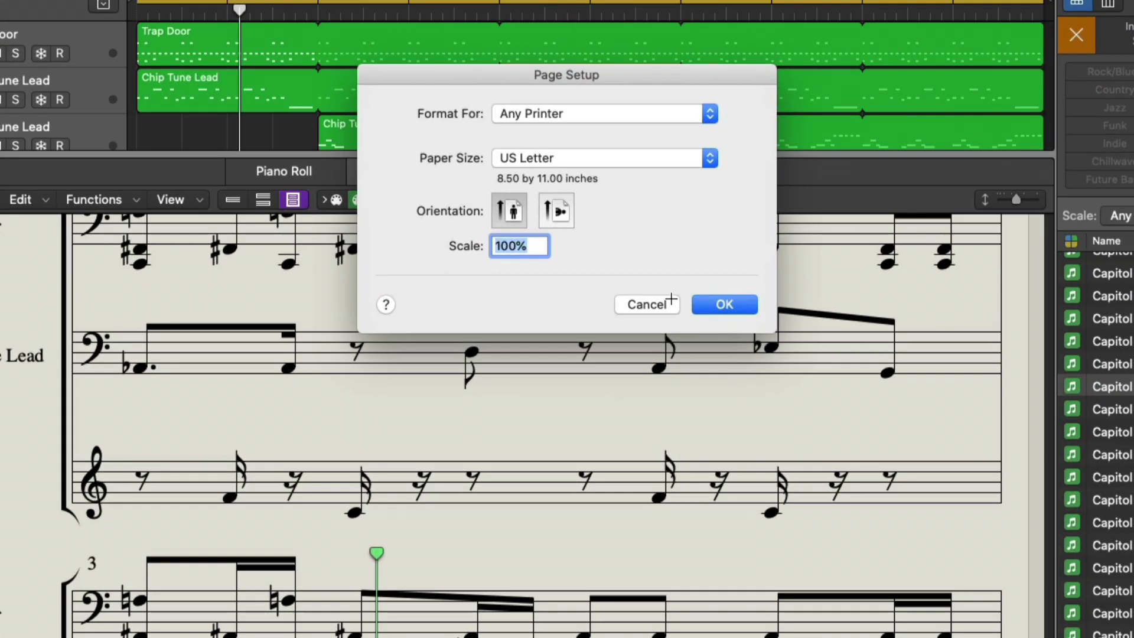
pyautogui.click(725, 305)
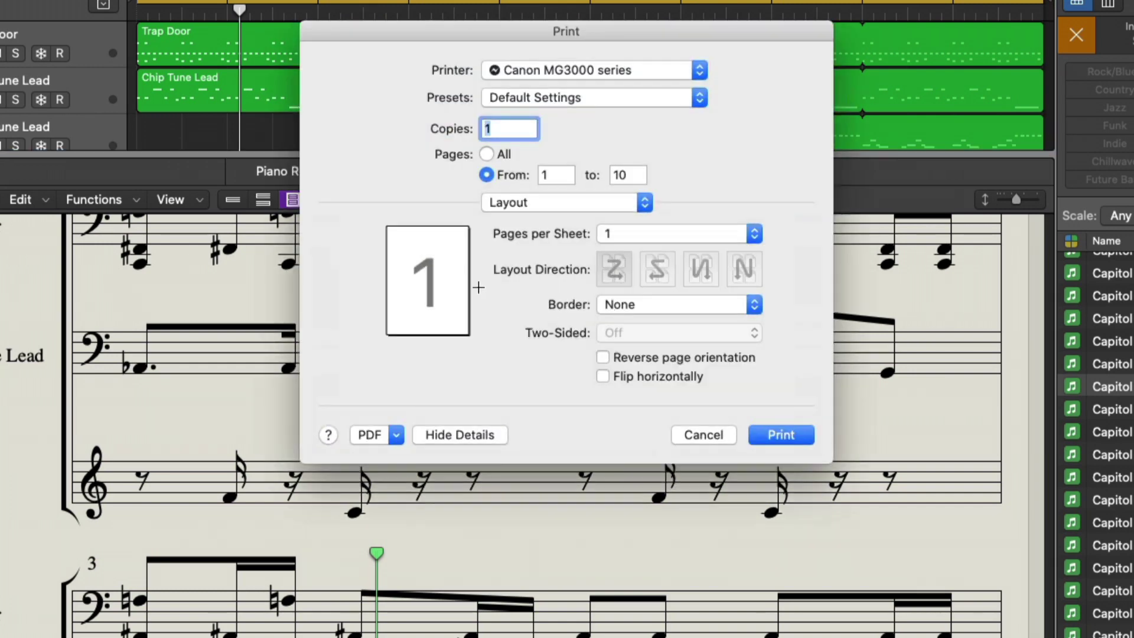
pyautogui.click(390, 434)
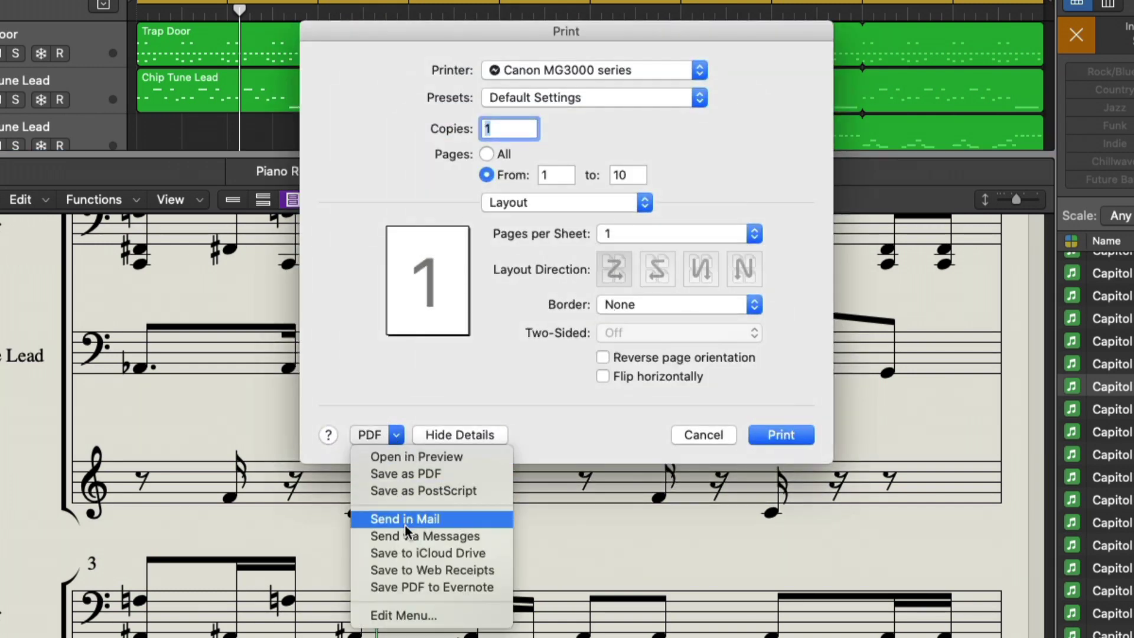
pyautogui.click(416, 474)
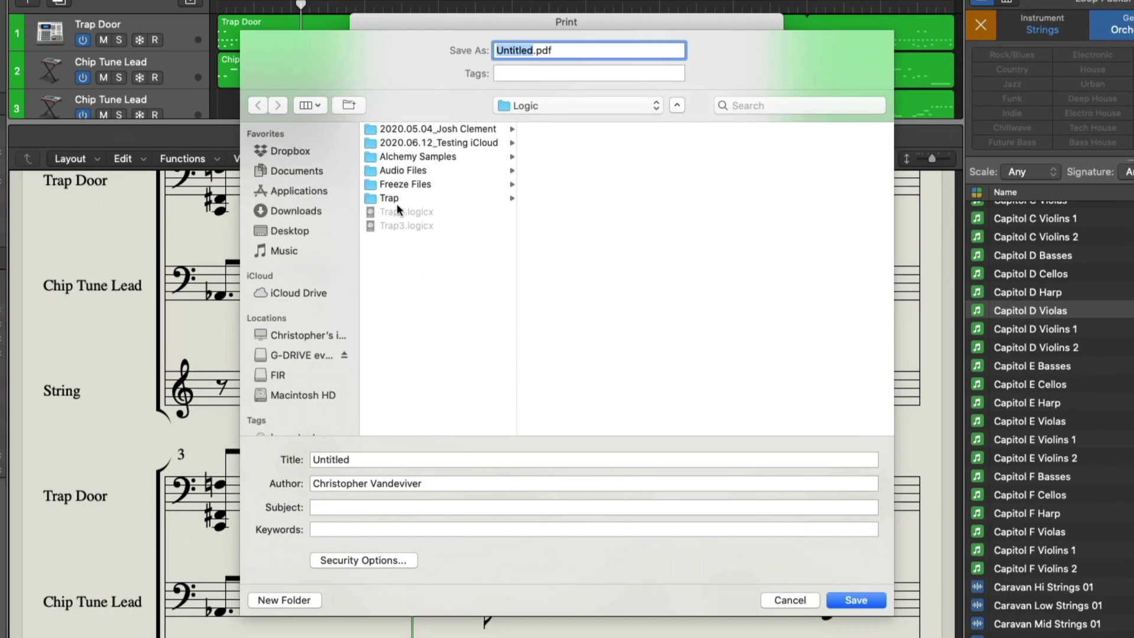
pyautogui.click(285, 230)
pyautogui.click(406, 156)
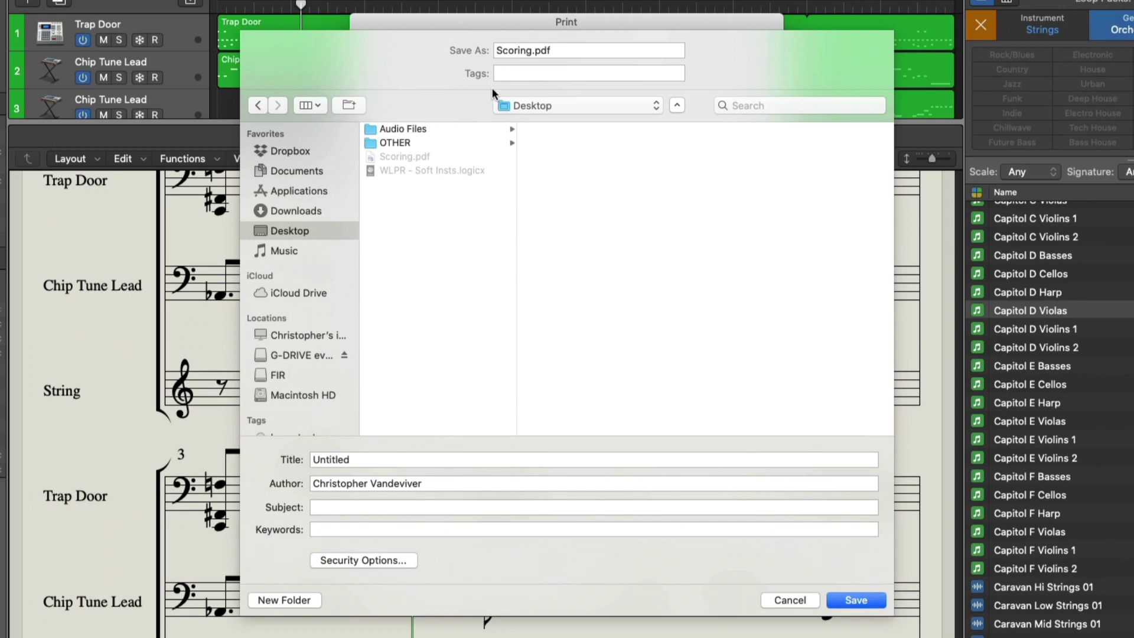
pyautogui.click(866, 600)
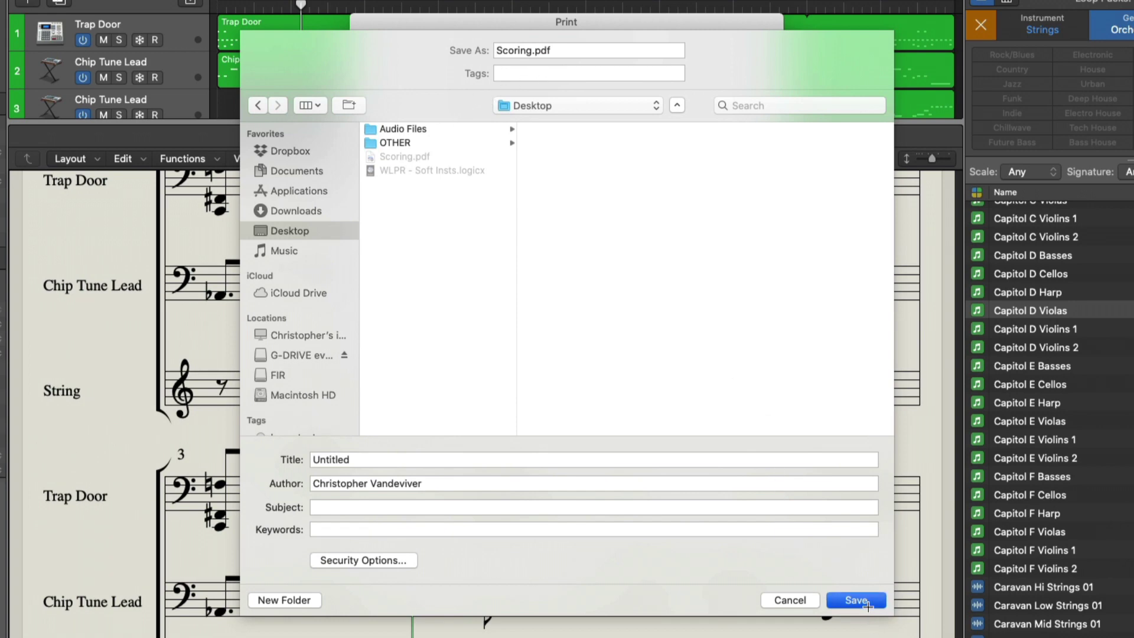
pyautogui.click(664, 125)
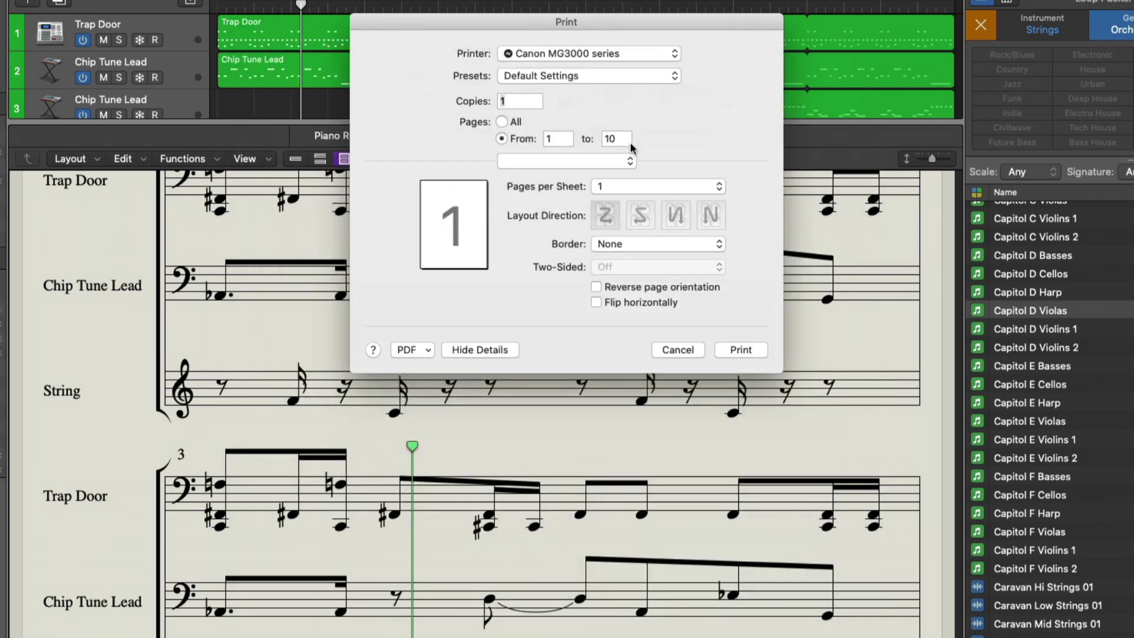
# Switch to Finder and show the Desktop's files
pyautogui.press('super+Tab')
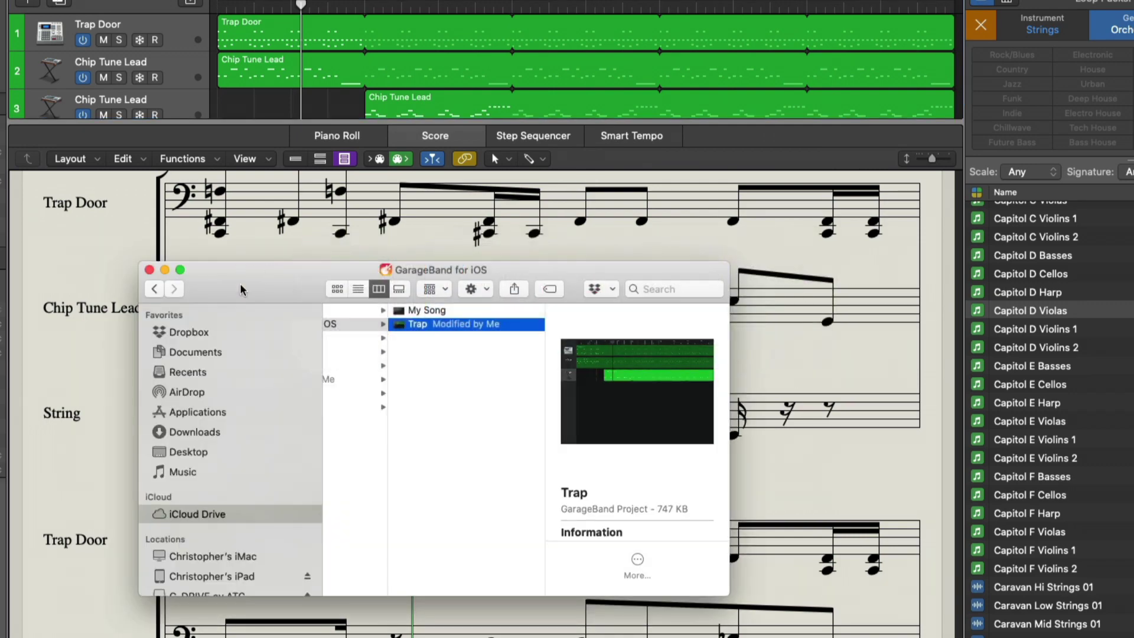
pyautogui.click(203, 451)
pyautogui.scroll(-1, 255, 440)
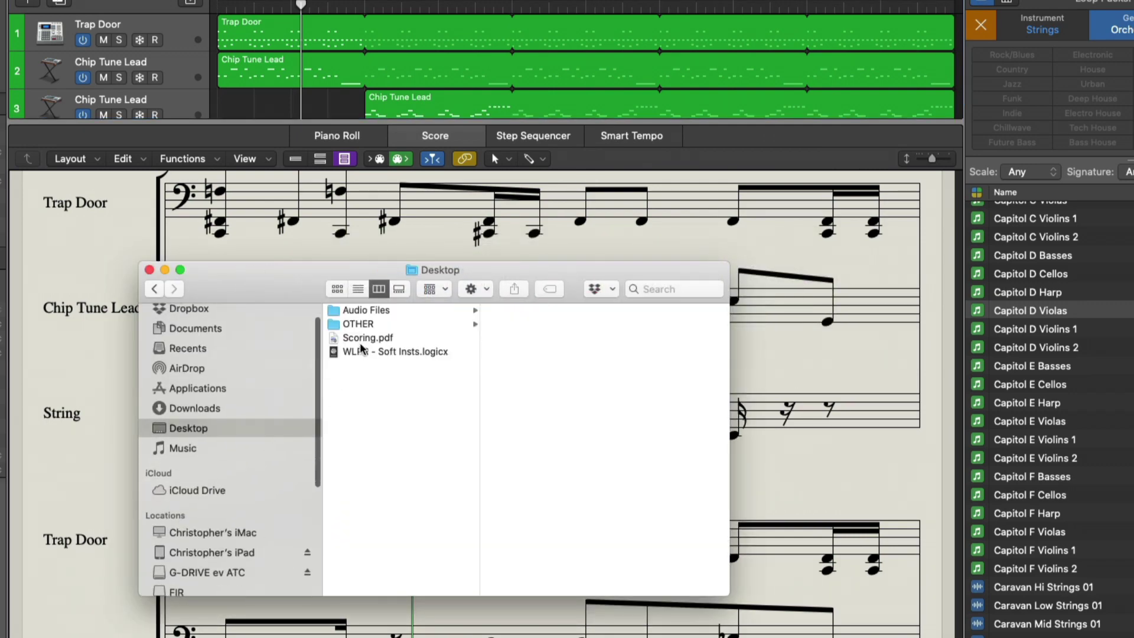
# Open Scoring.pdf in Preview, scroll through its score pages, then return to Logic Pro X
pyautogui.doubleClick(367, 337)
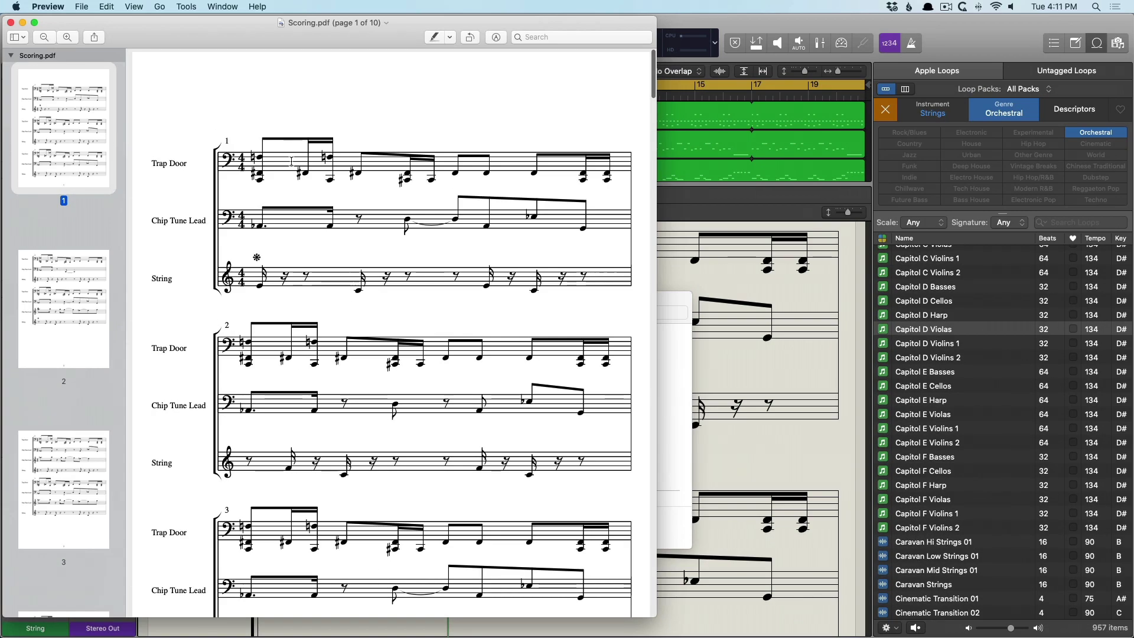
pyautogui.scroll(-5, 468, 162)
pyautogui.scroll(-15, 469, 167)
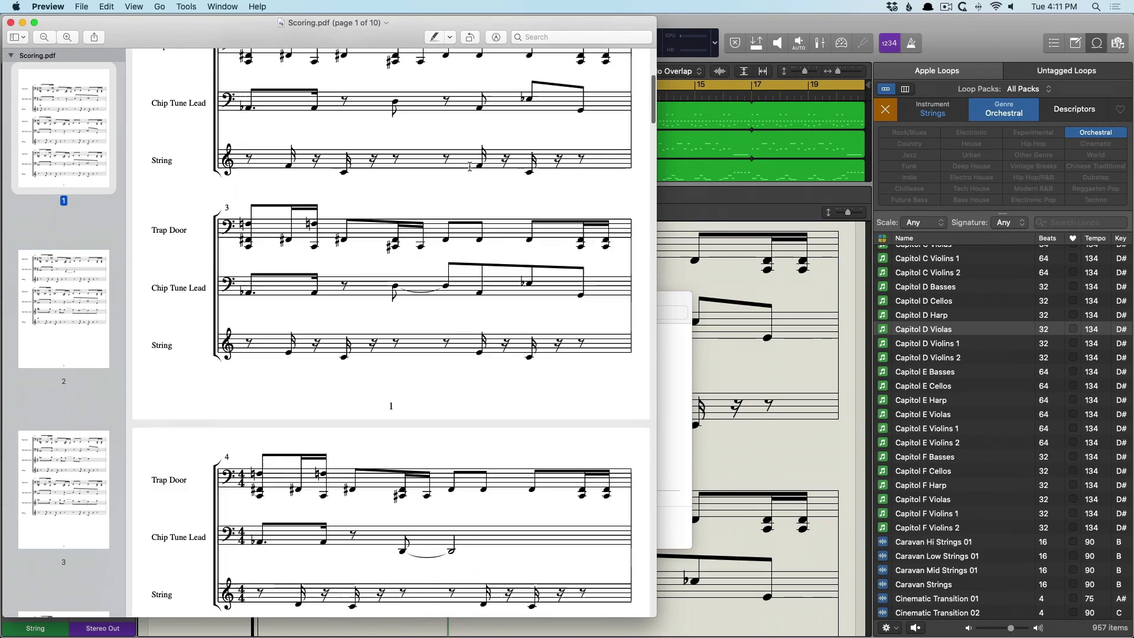
pyautogui.scroll(-1, 468, 168)
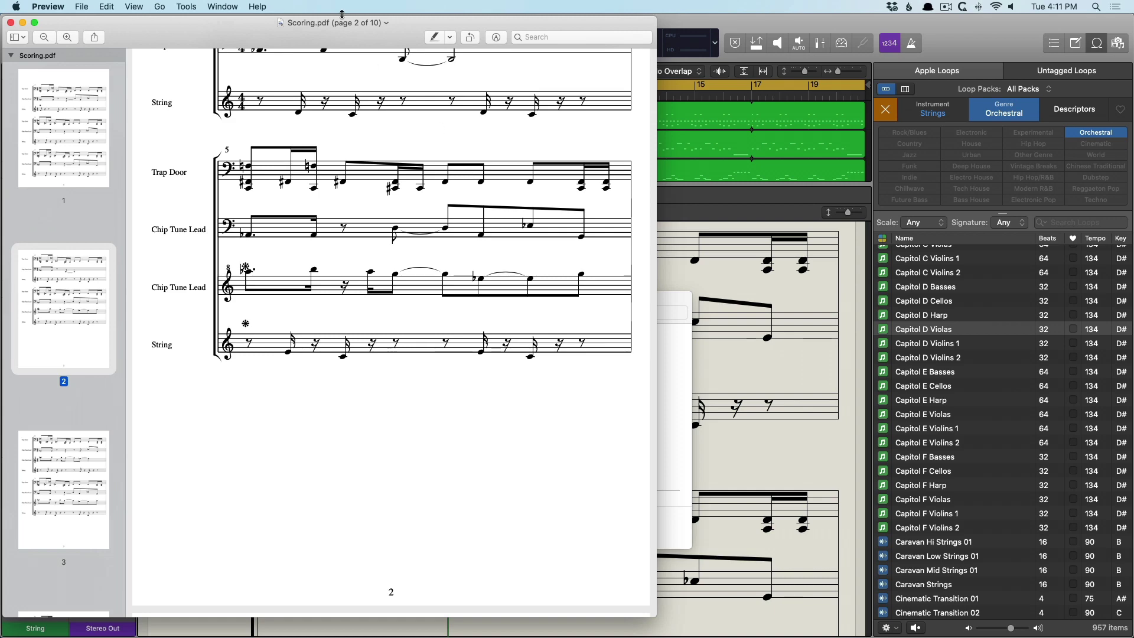
pyautogui.click(678, 34)
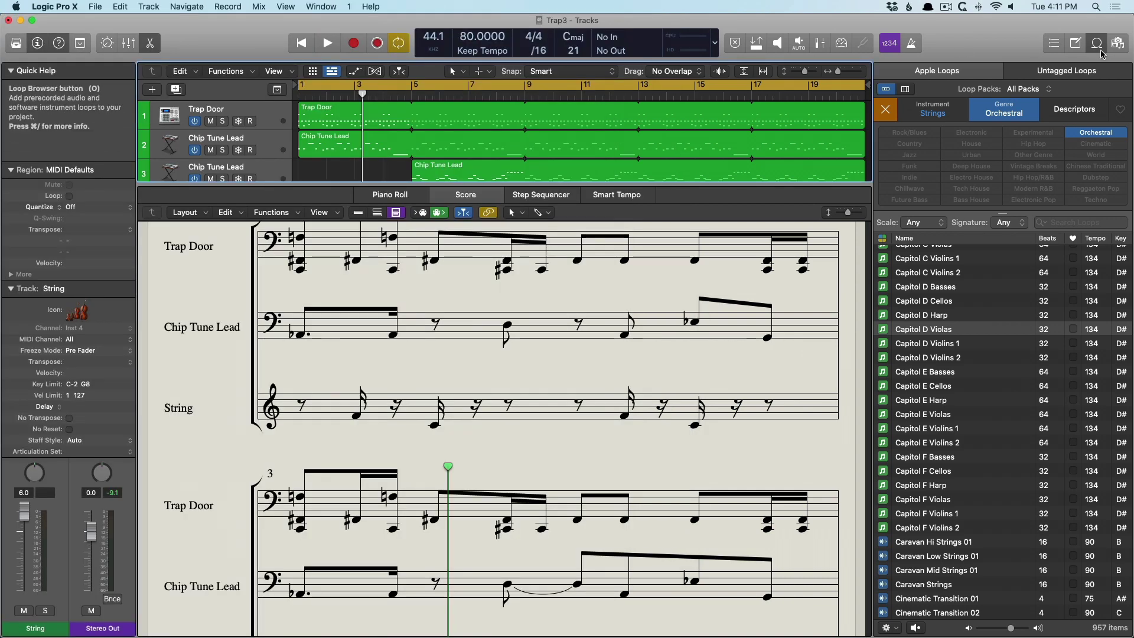
# Open the project Note Pad for editing with the Trap Door track selected
pyautogui.click(1083, 47)
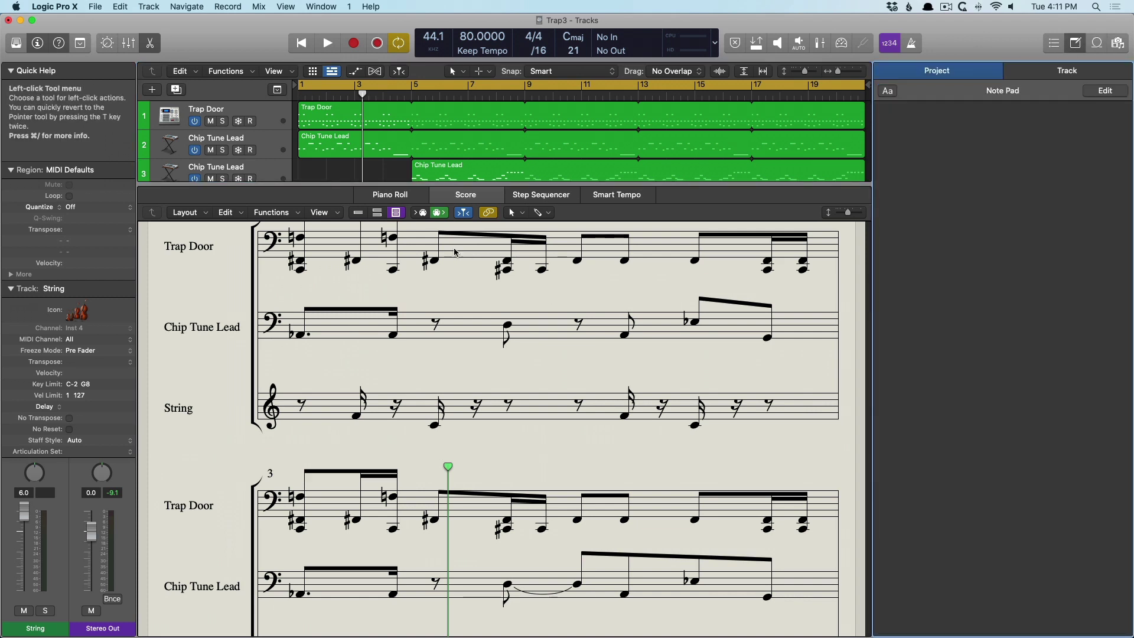
pyautogui.press('n')
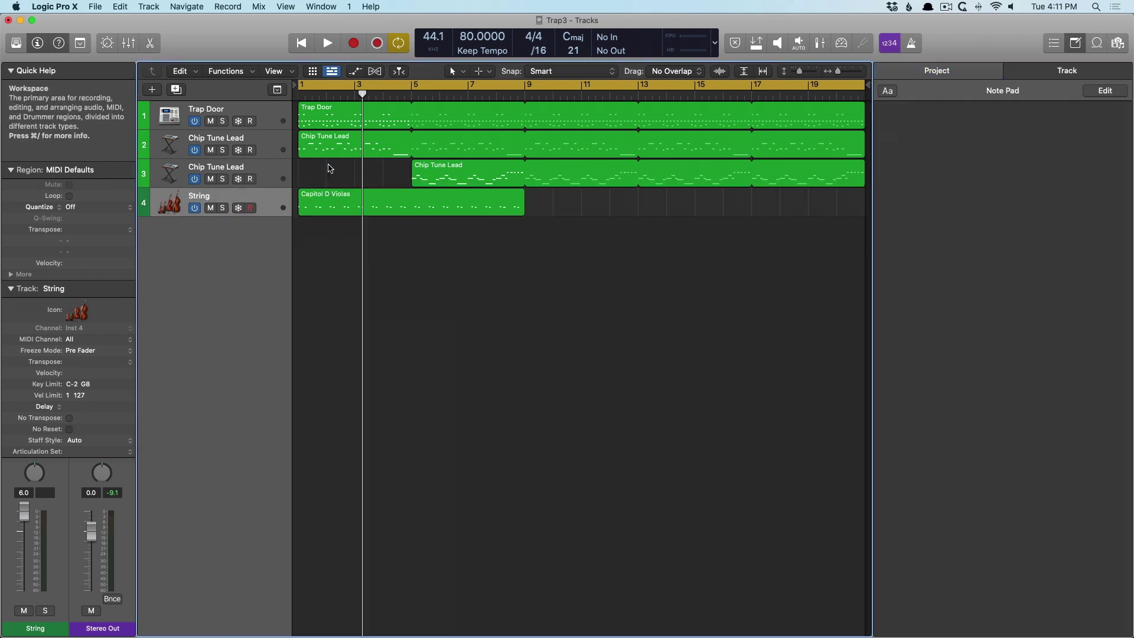
pyautogui.click(856, 121)
pyautogui.click(1105, 90)
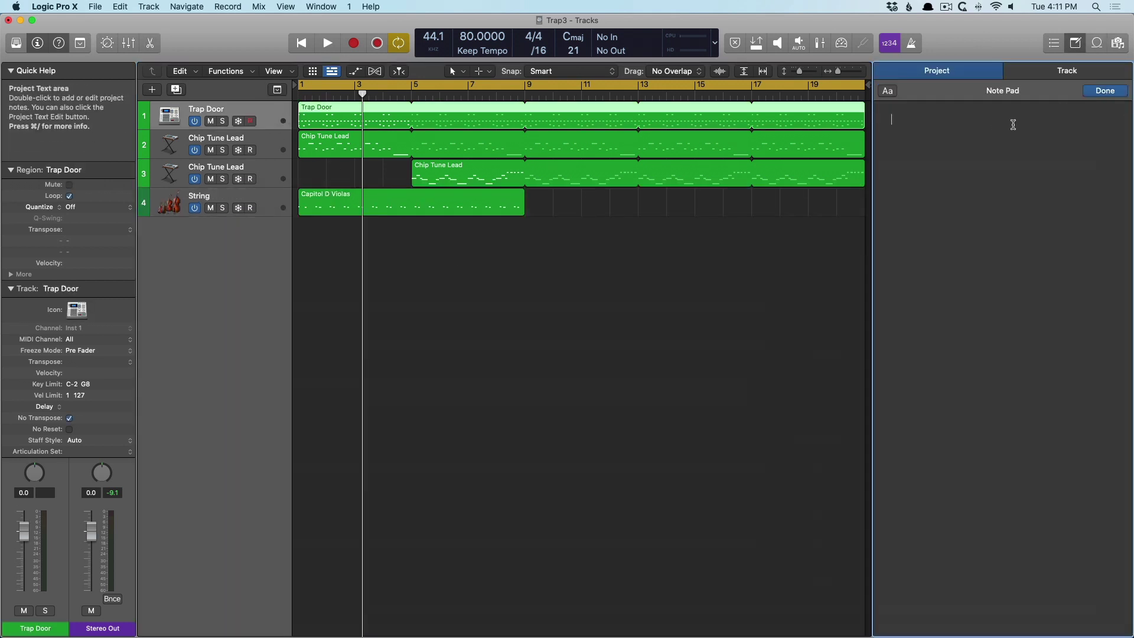
# Type the effect list 'Compressor', 'Overdrive - 3', 'Bitcrusher - 8 bi' into the note
pyautogui.keyDown('alt'); pyautogui.click(10, 71); pyautogui.keyUp('alt')
pyautogui.write('Com')
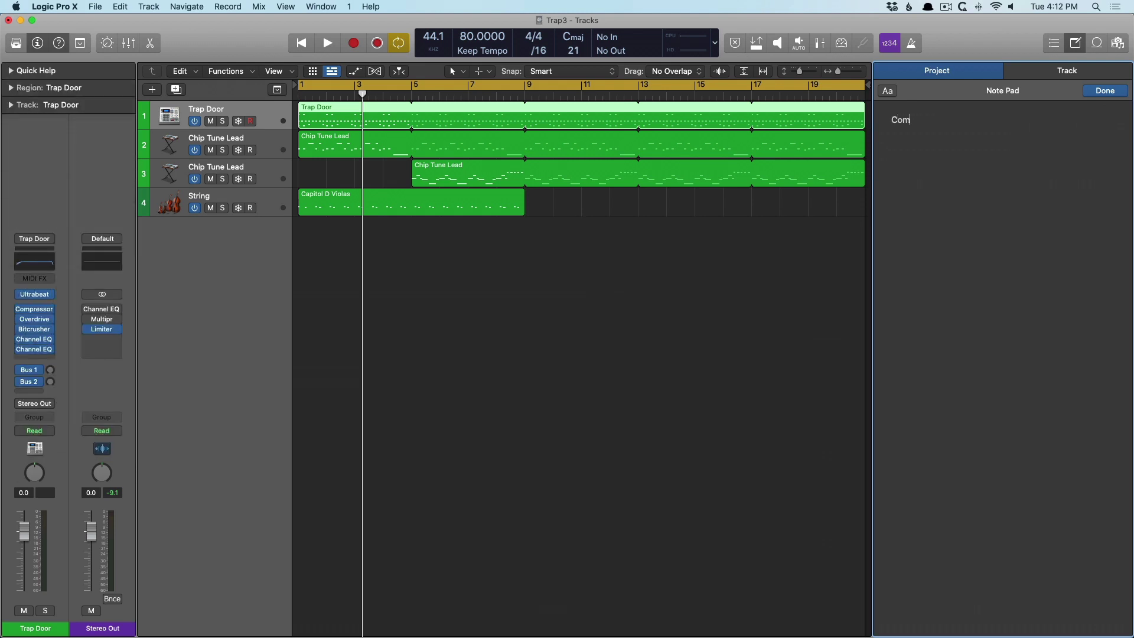
pyautogui.write('pessor')
pyautogui.press('BackSpace')
pyautogui.press('BackSpace')
pyautogui.write('ress')
pyautogui.write('or Overdrive - 3 ')
pyautogui.write('Bitcrusher -')
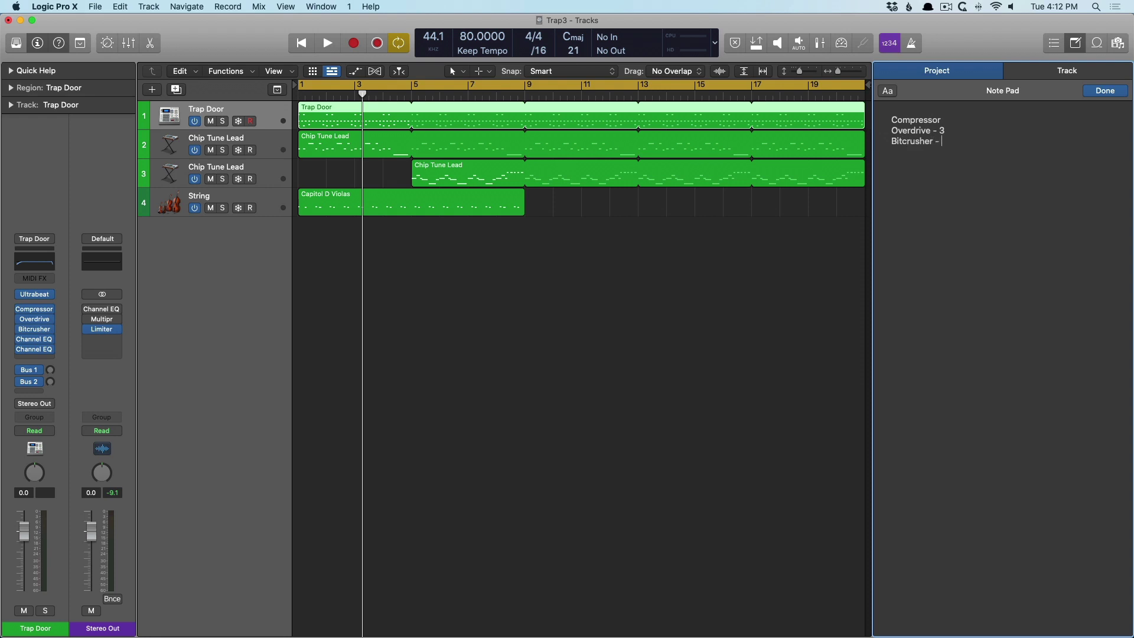
pyautogui.write(' 8 bit')
# Finish the note and print it through Save as PDF as Notes.pdf on the Desktop
pyautogui.click(1122, 94)
pyautogui.press('super+p')
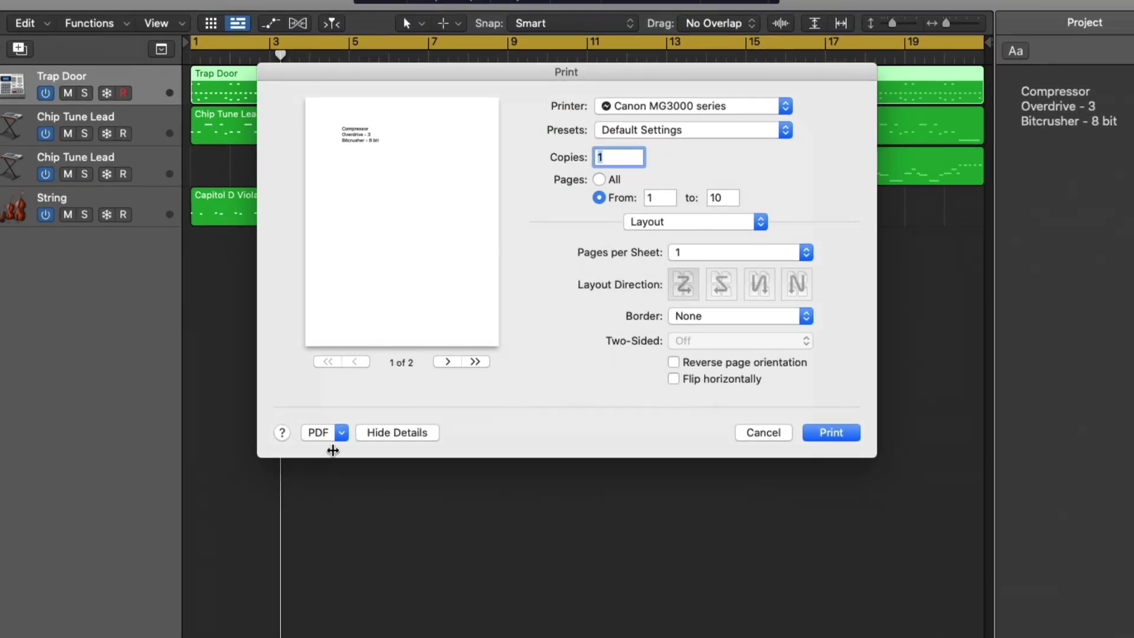
pyautogui.click(328, 431)
pyautogui.click(324, 467)
pyautogui.write('Notes')
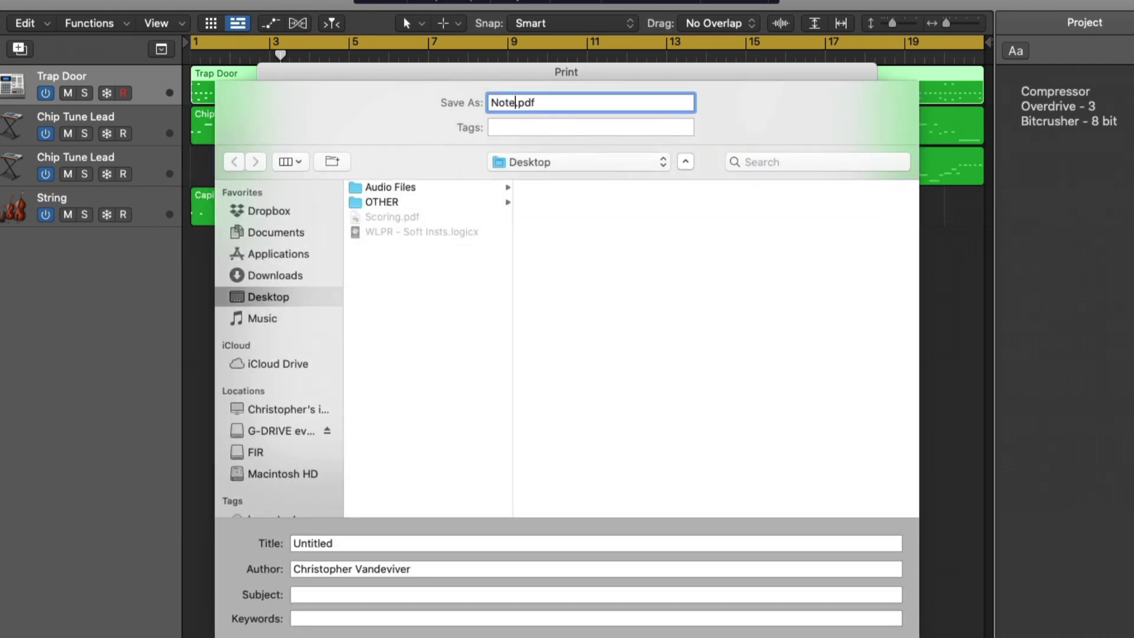
pyautogui.press('Return')
pyautogui.press('super+Tab')
pyautogui.press('super+Tab')
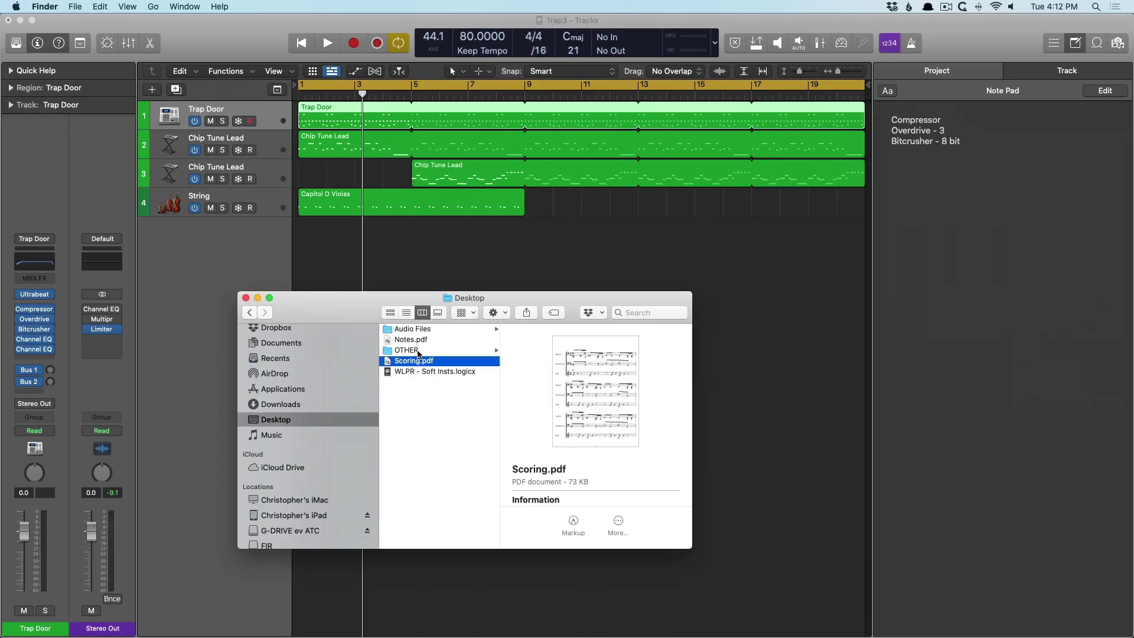
# Quick Look Notes.pdf on the Desktop to check its effect lines, then return to Logic
pyautogui.click(389, 366)
pyautogui.press('space')
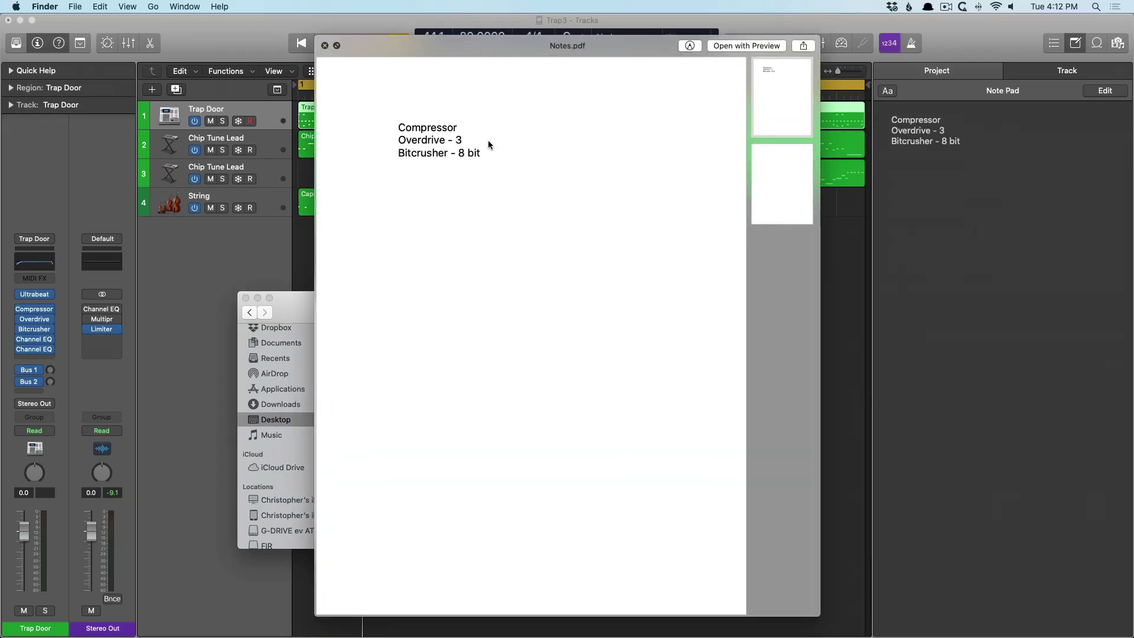
pyautogui.press('space')
pyautogui.click(250, 30)
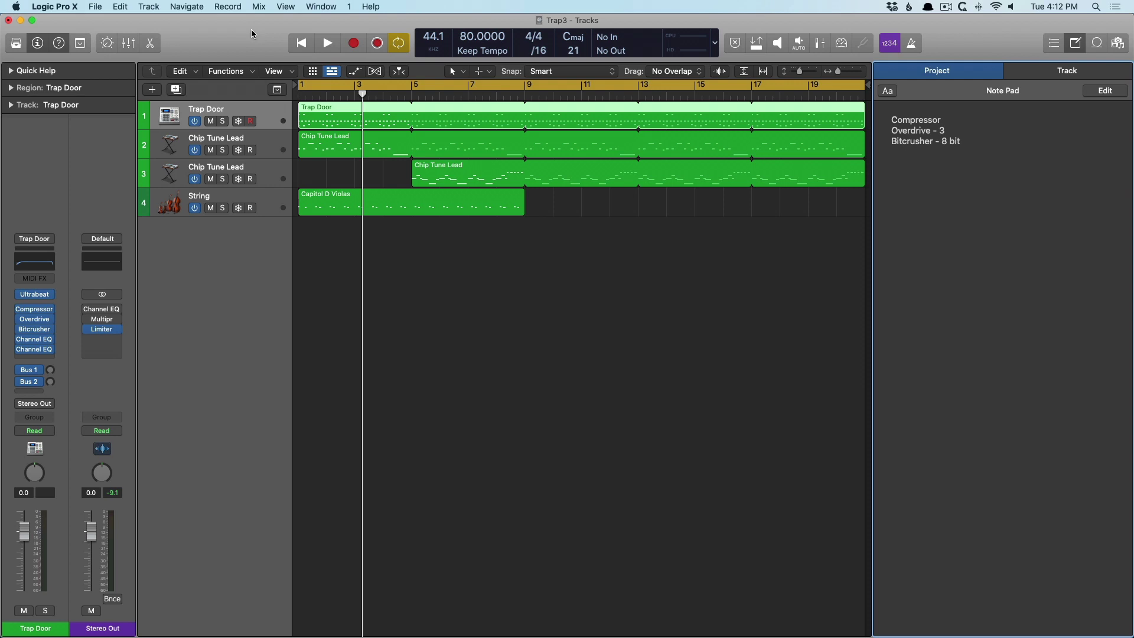
# Hide the Note Pad, open File > Share > Song to Music, keep Highest Quality, and cancel
pyautogui.click(1074, 43)
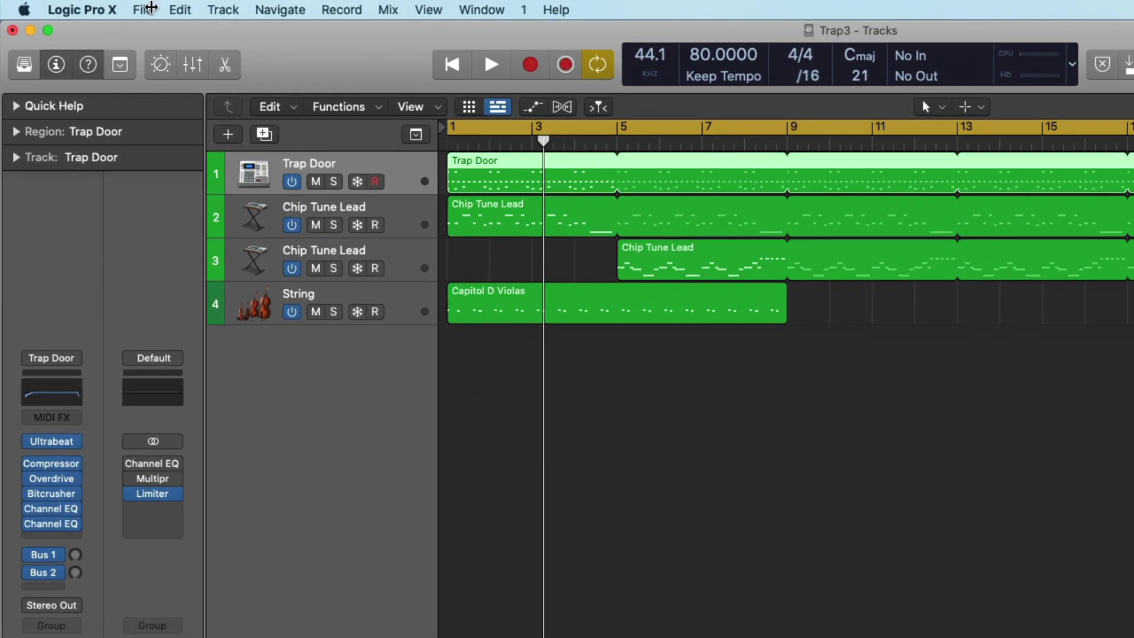
pyautogui.click(100, 8)
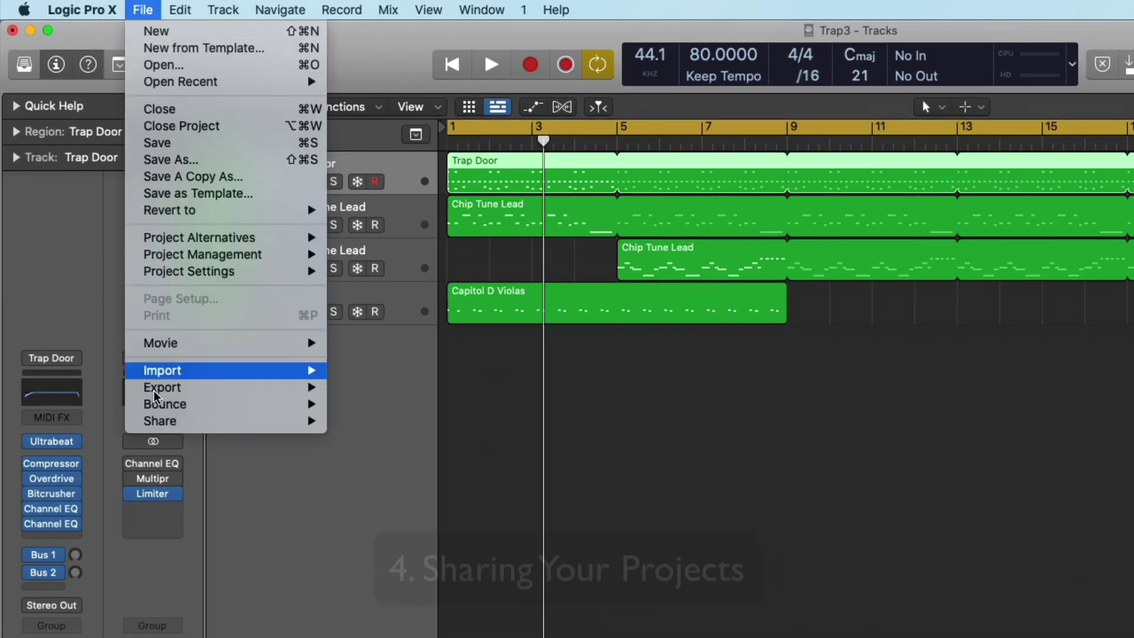
pyautogui.moveTo(157, 421)
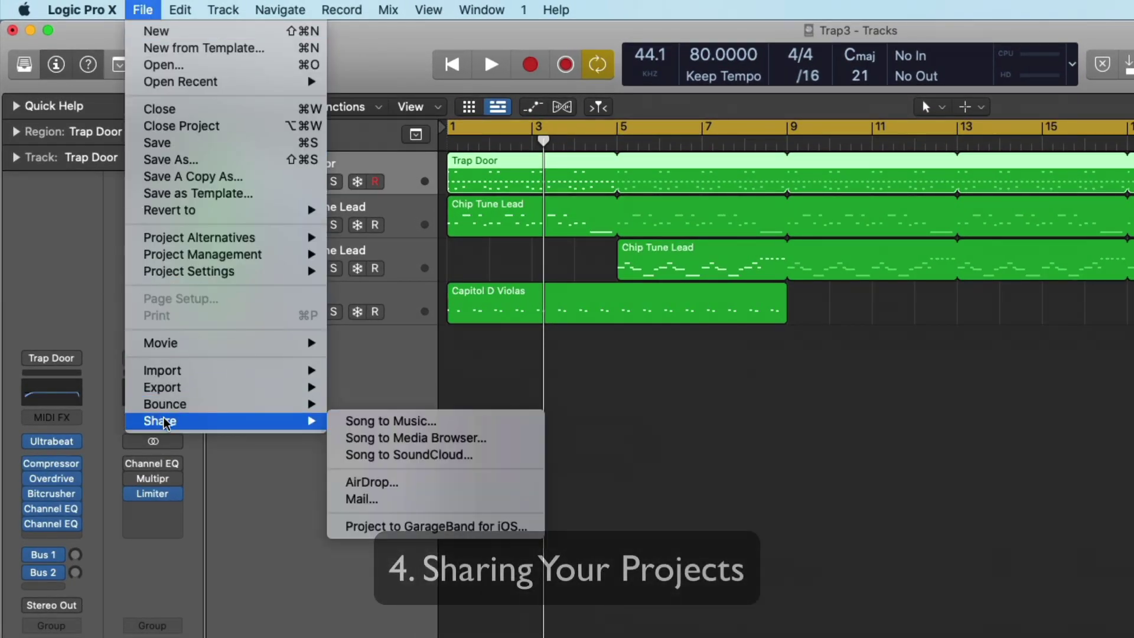
pyautogui.click(472, 422)
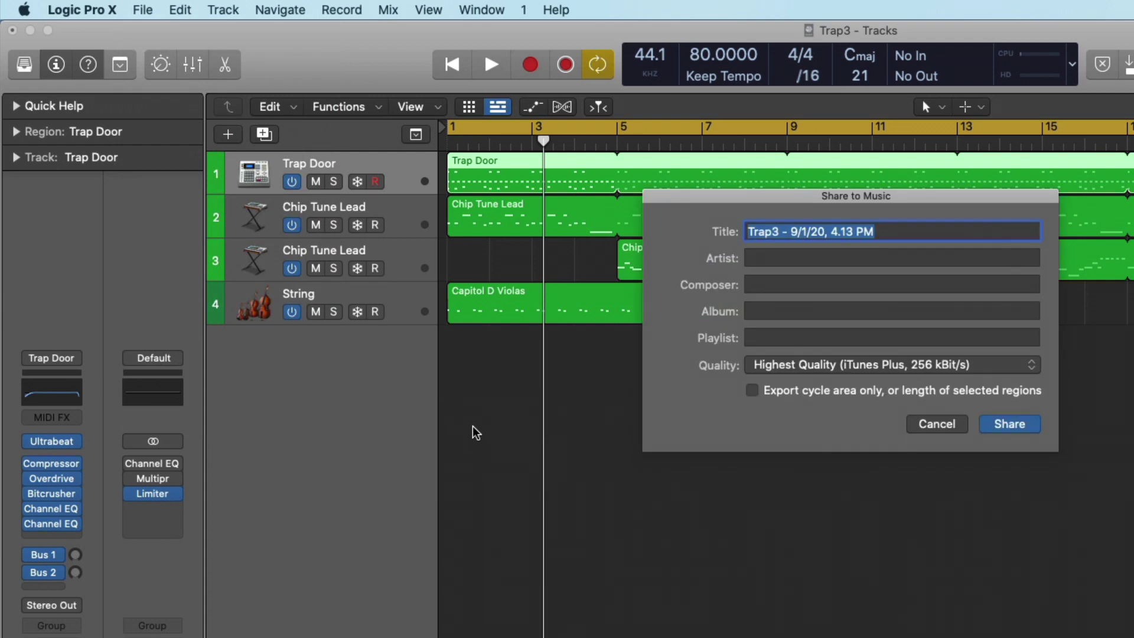
pyautogui.click(774, 367)
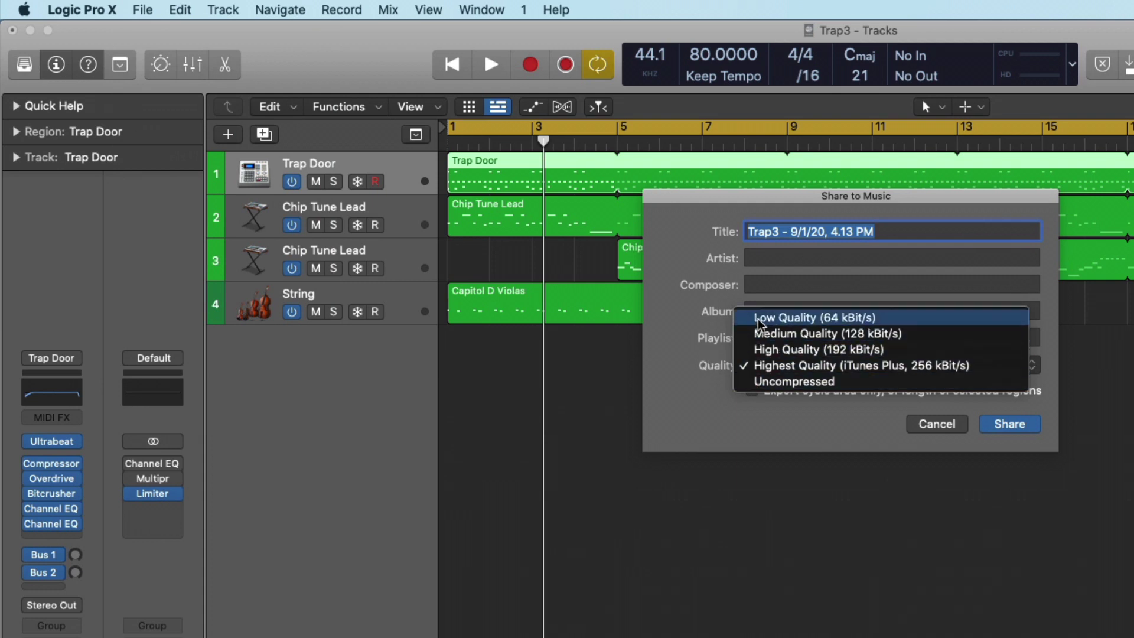
pyautogui.click(762, 364)
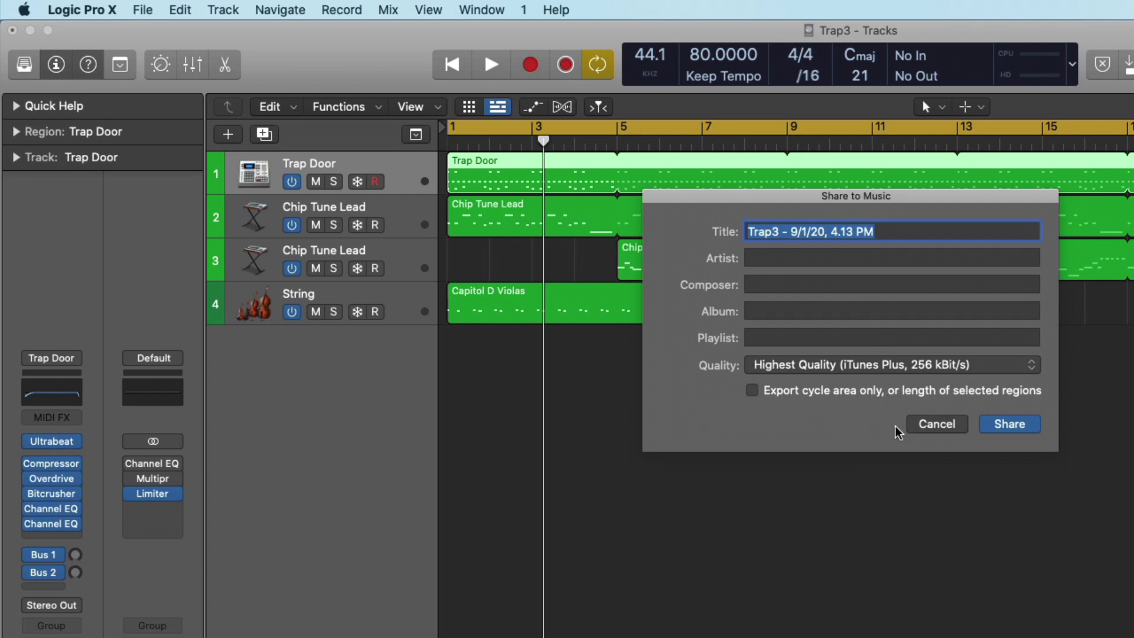
pyautogui.click(933, 424)
# Start sharing the song to SoundCloud so the SoundCloud Login window appears
pyautogui.click(159, 10)
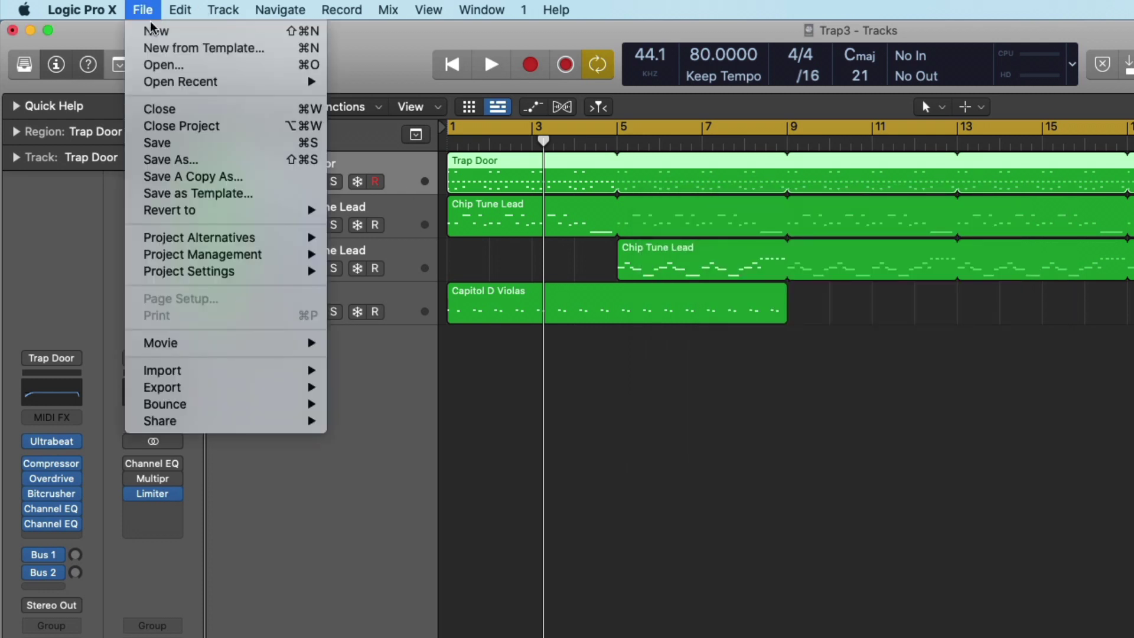
pyautogui.moveTo(253, 392)
pyautogui.moveTo(267, 429)
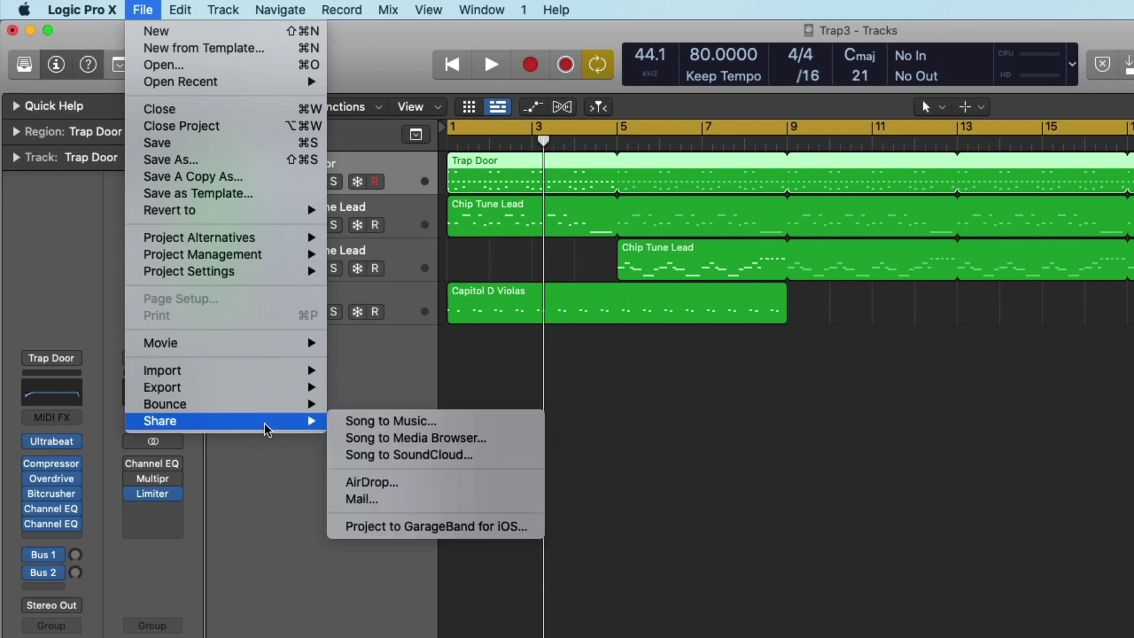
pyautogui.click(387, 459)
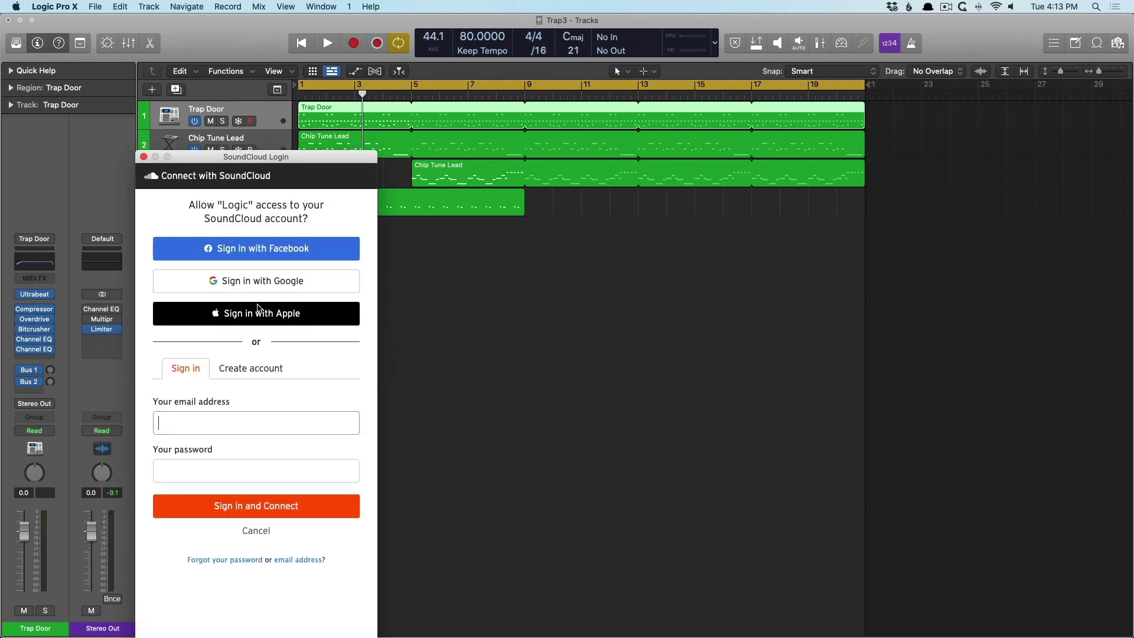
# Bounce the song at High Quality for AirDrop, then cancel the AirDrop transfer
pyautogui.click(169, 20)
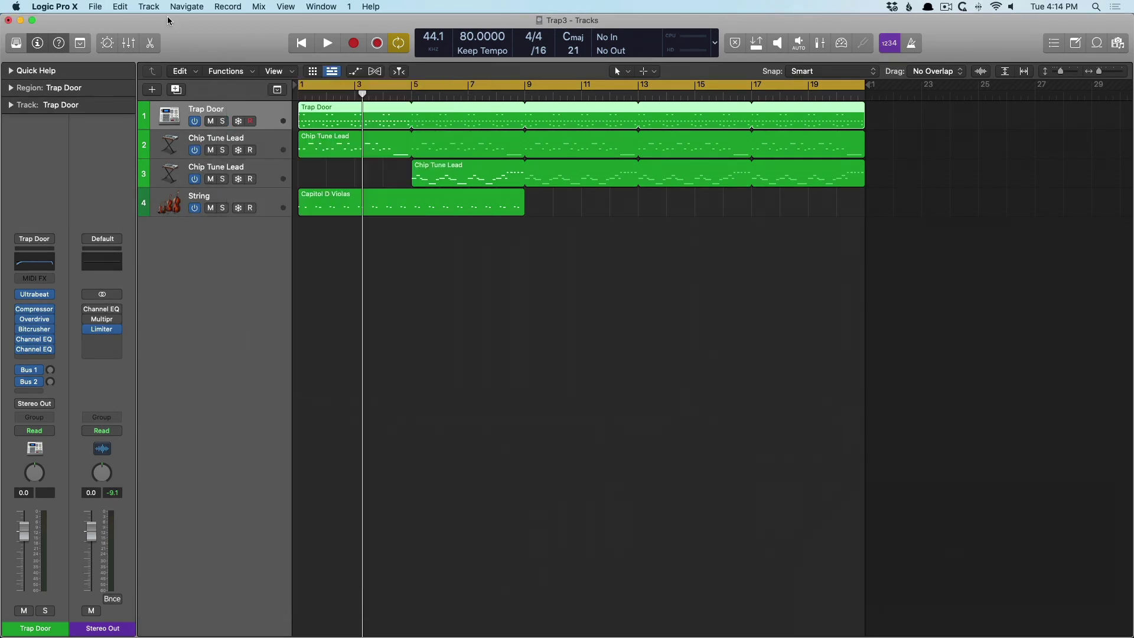
pyautogui.click(95, 7)
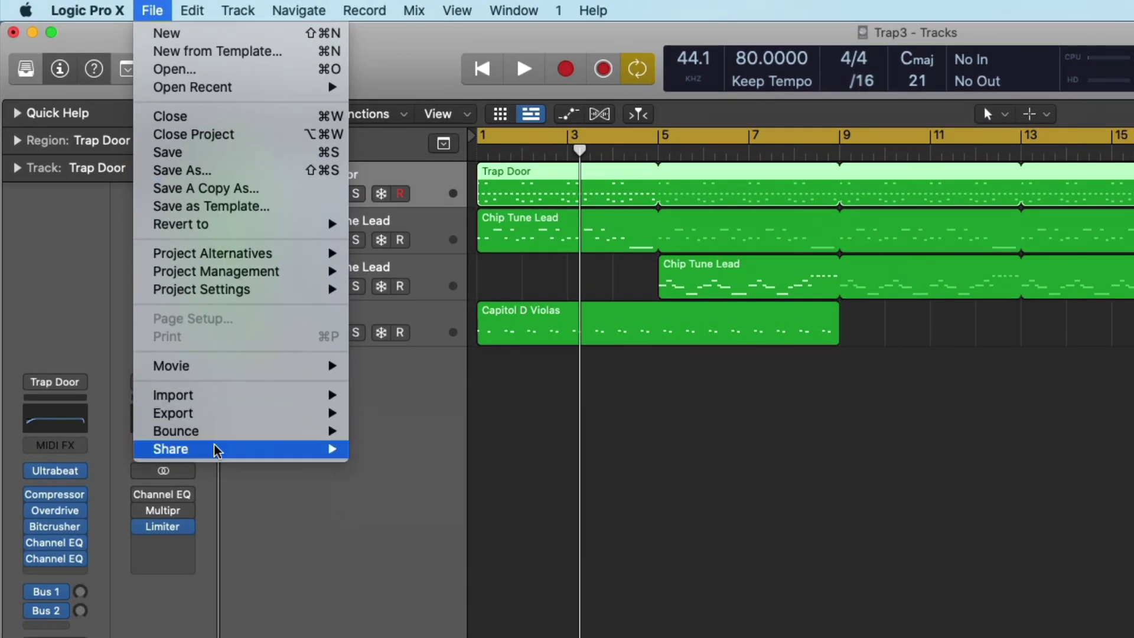
pyautogui.moveTo(215, 451)
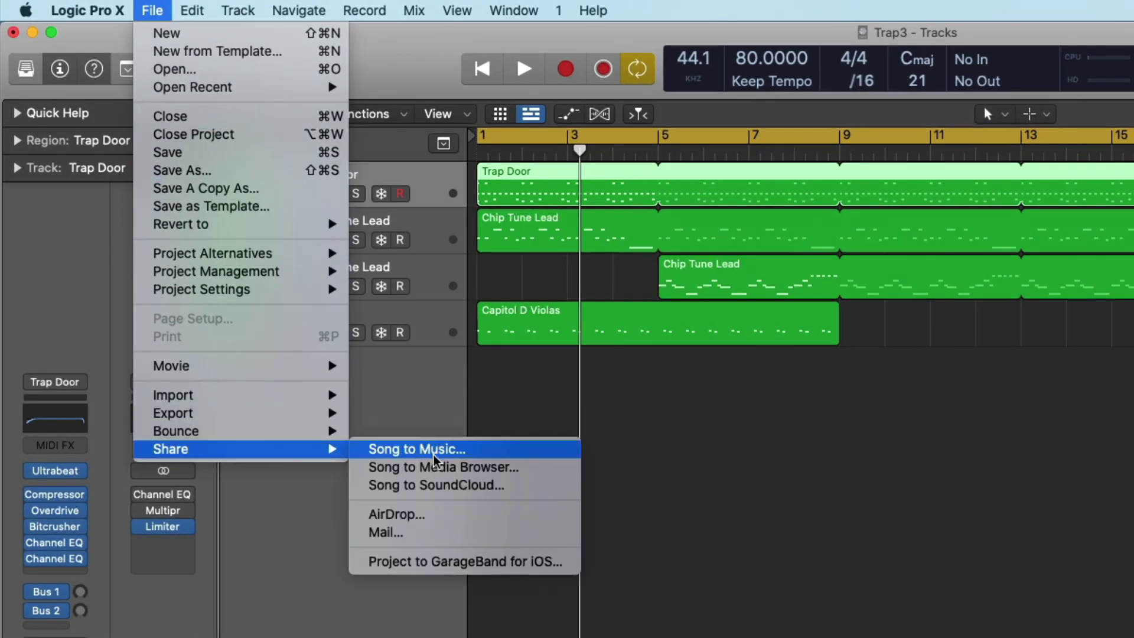
pyautogui.click(472, 515)
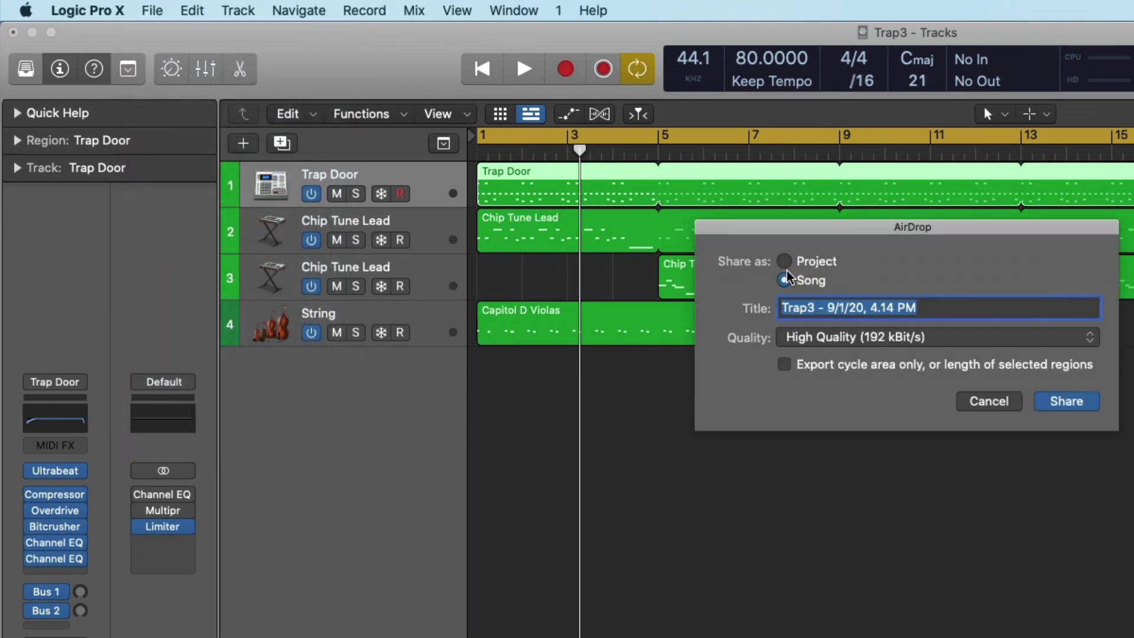
pyautogui.click(1095, 406)
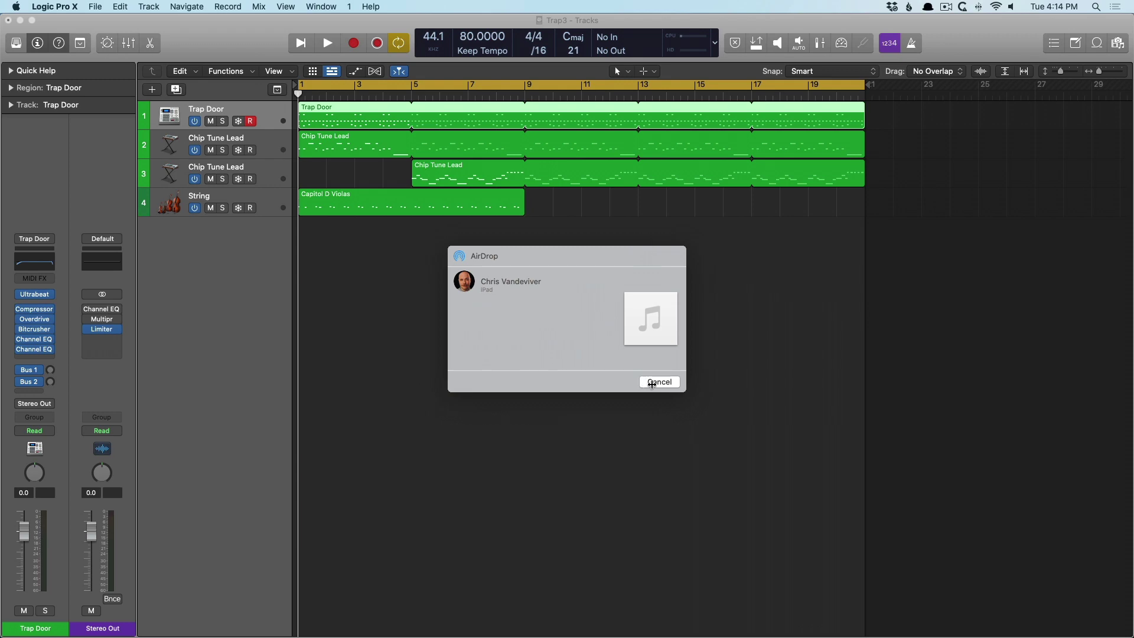
pyautogui.click(652, 382)
# Open Mail sharing and switch Share as from Song to the whole Trap3 project
pyautogui.click(95, 6)
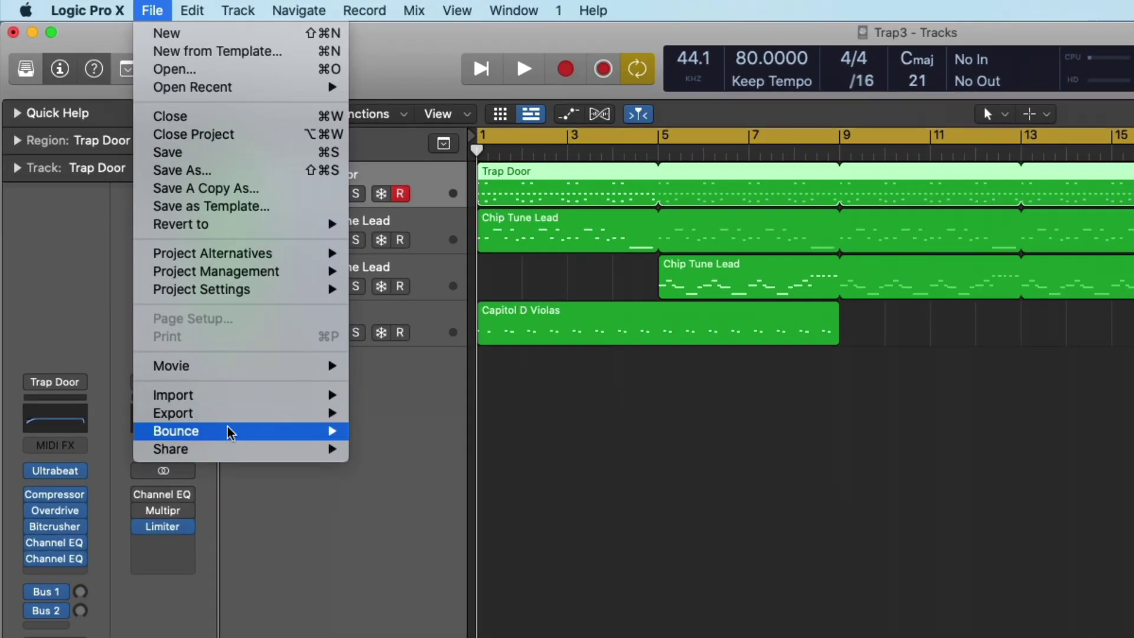
pyautogui.moveTo(155, 294)
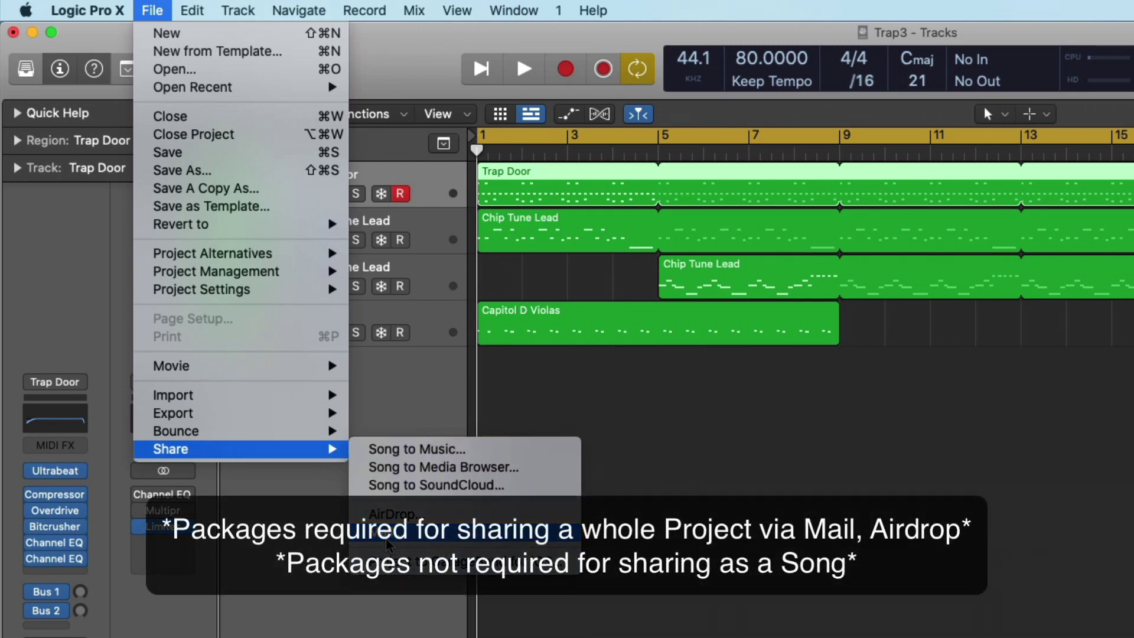
pyautogui.click(388, 542)
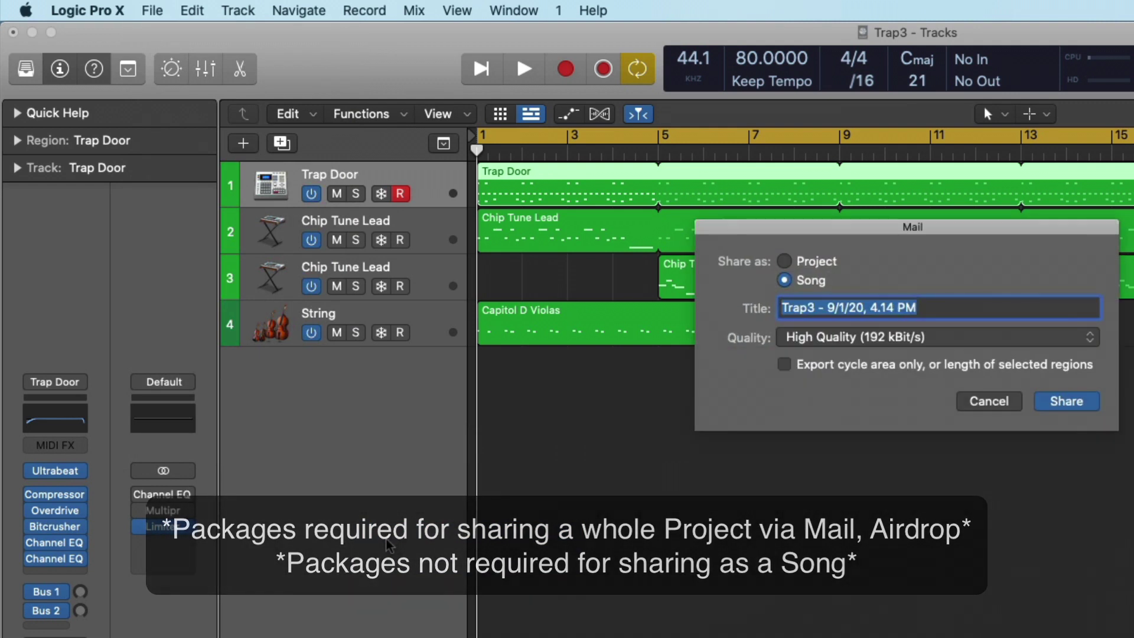
pyautogui.click(824, 266)
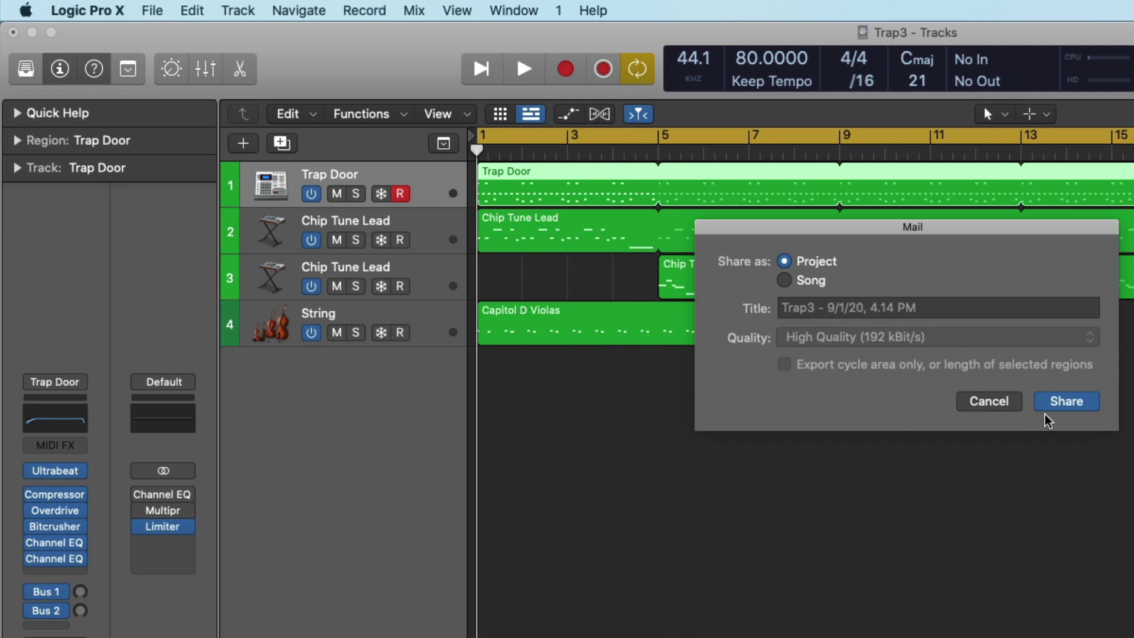
# Dismiss the Mail dialog and save Trap3.band to the GarageBand for iOS iCloud folder
pyautogui.press('Escape')
pyautogui.click(152, 10)
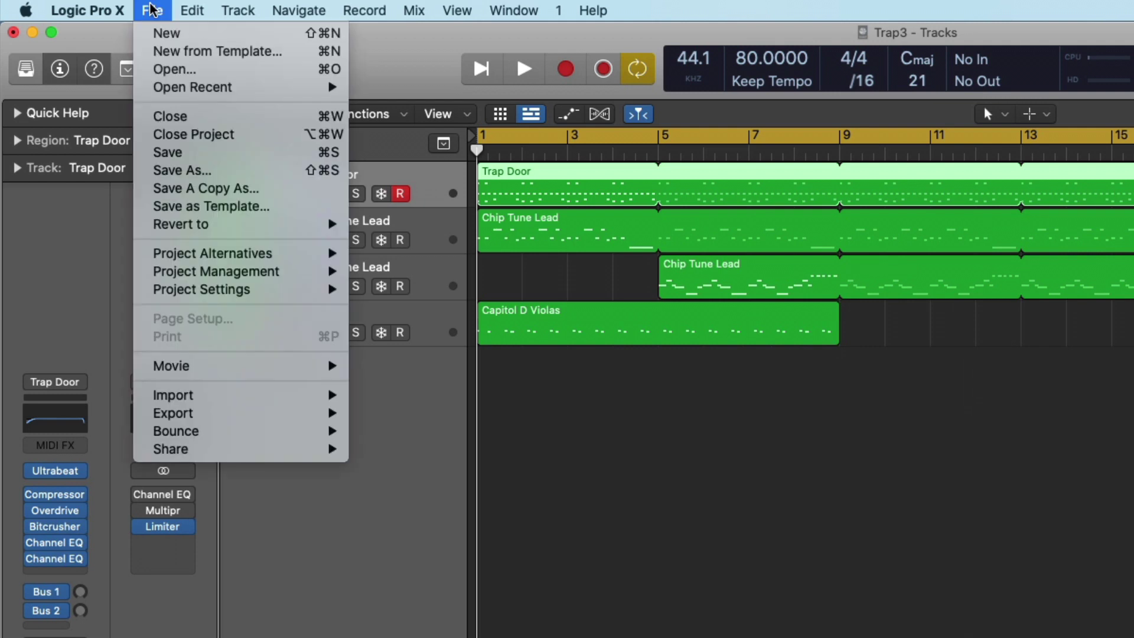
pyautogui.moveTo(211, 458)
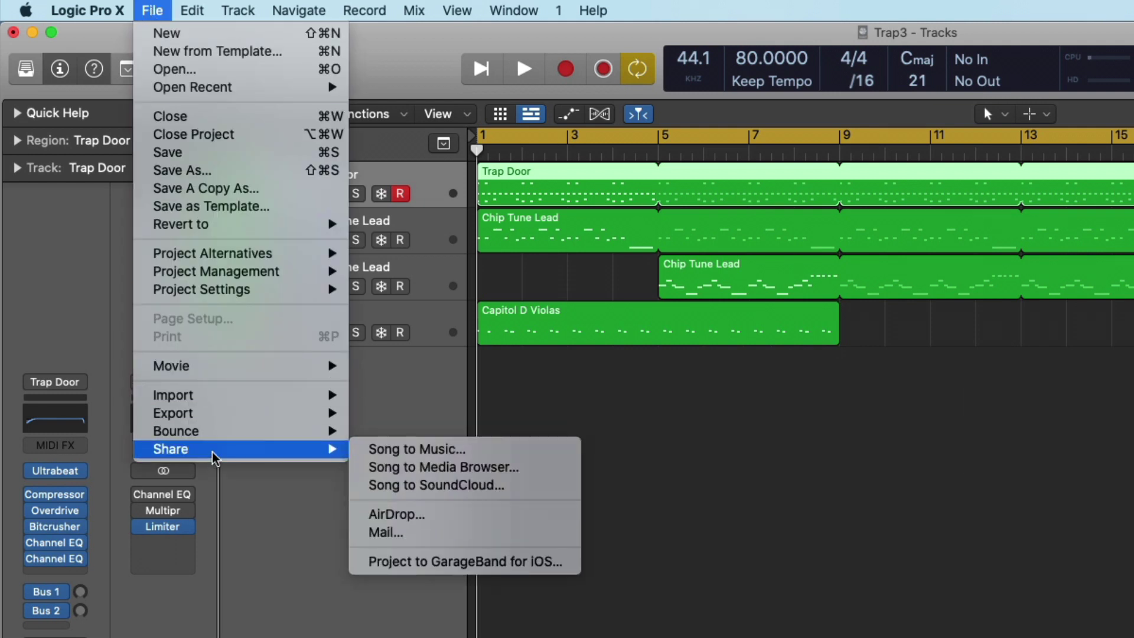
pyautogui.click(403, 561)
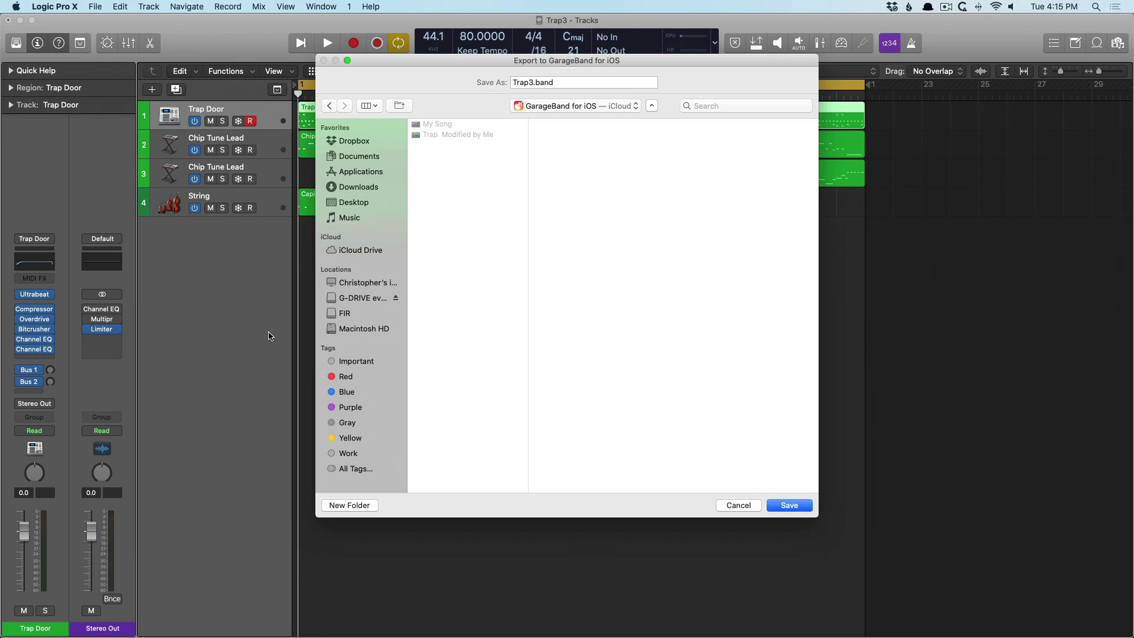
pyautogui.click(794, 506)
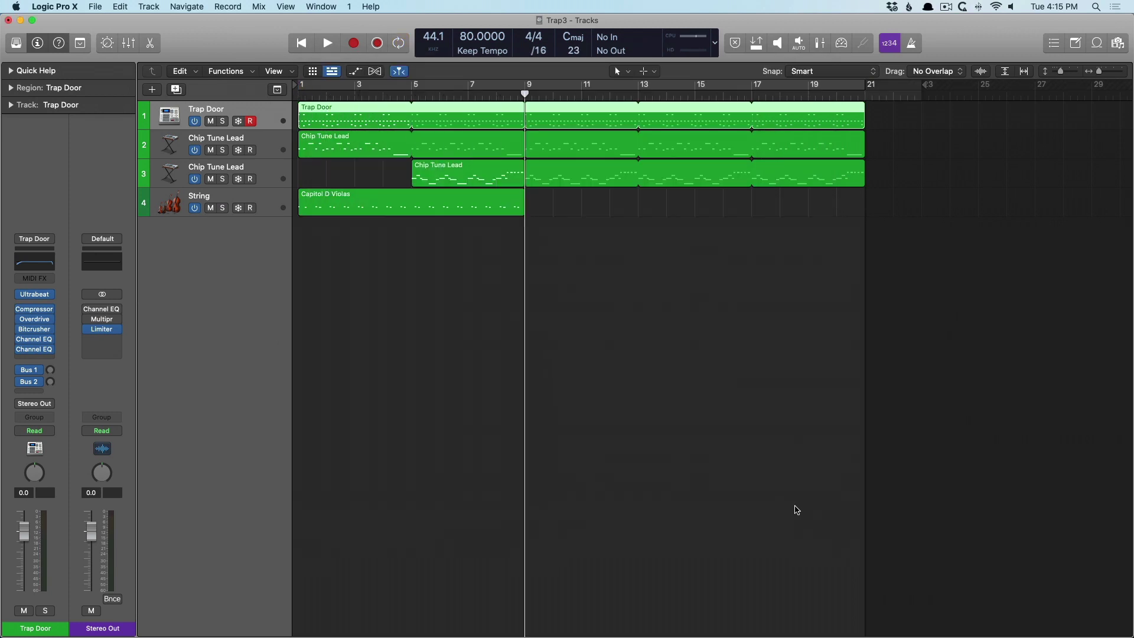